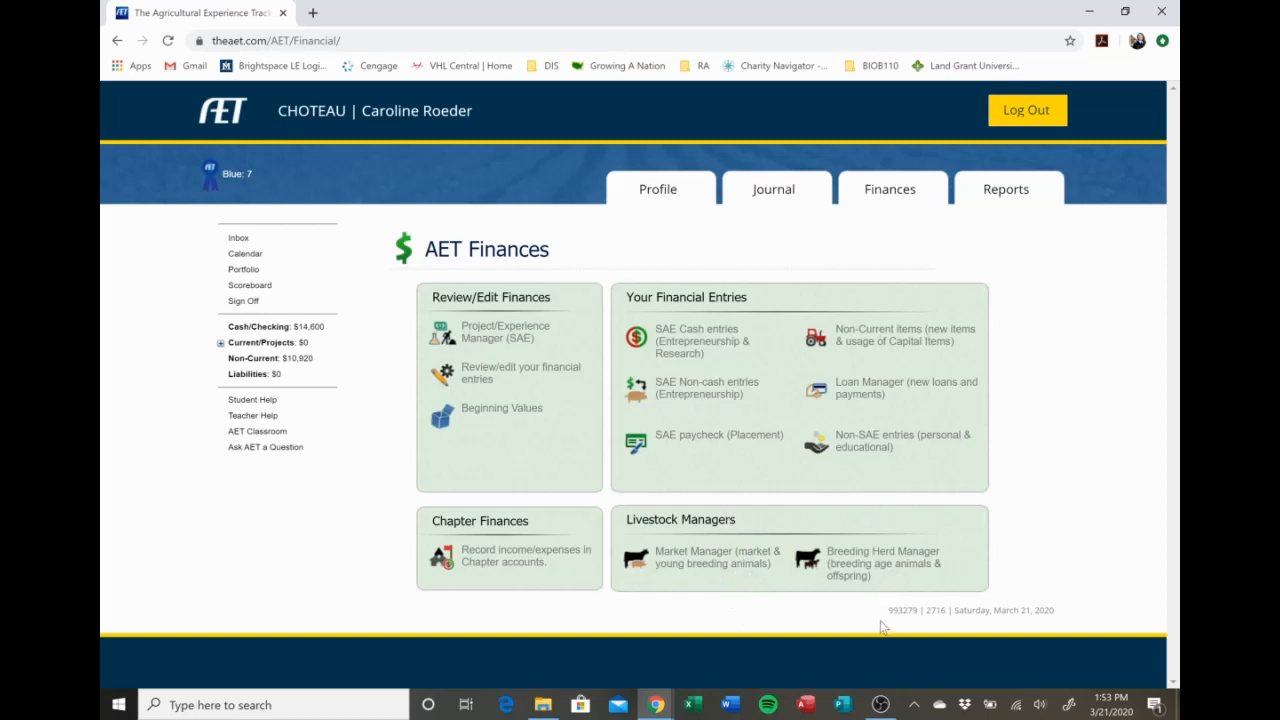
# Start a new experience in the Project/Experience Manager named Beef Production, with the project type Entrepreneurship/Ownership.
pyautogui.click(535, 334)
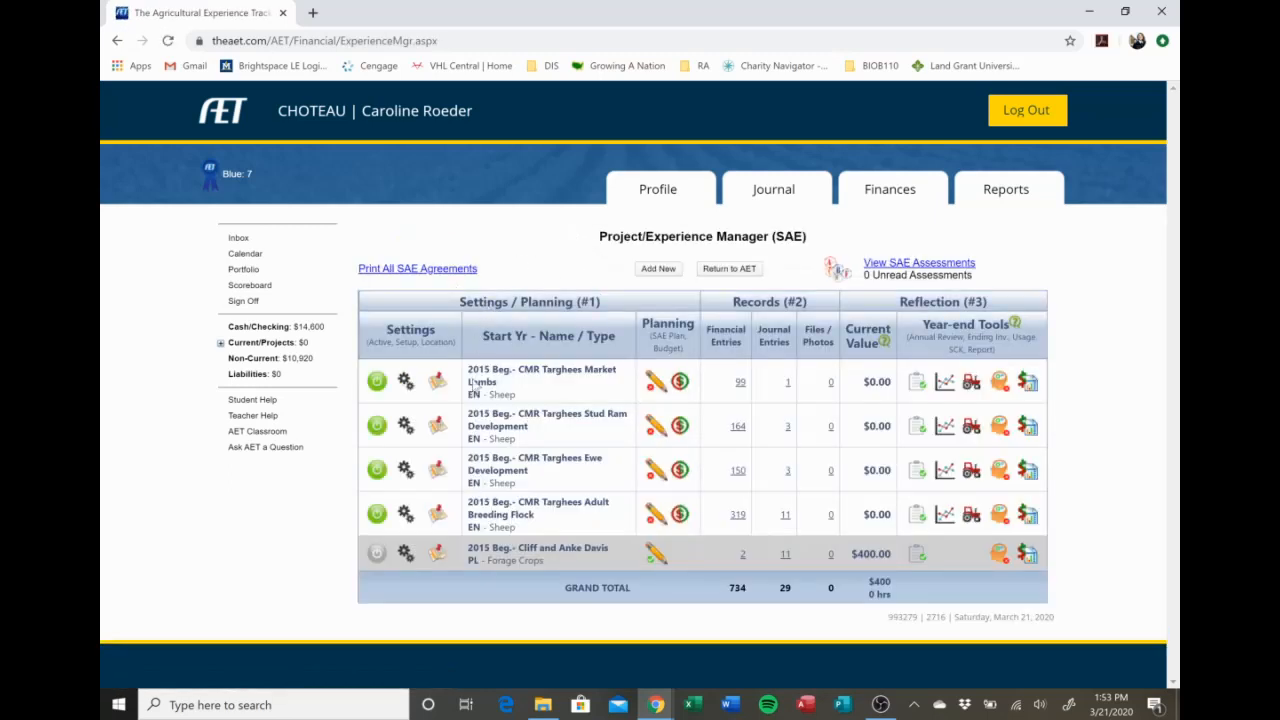
pyautogui.click(664, 272)
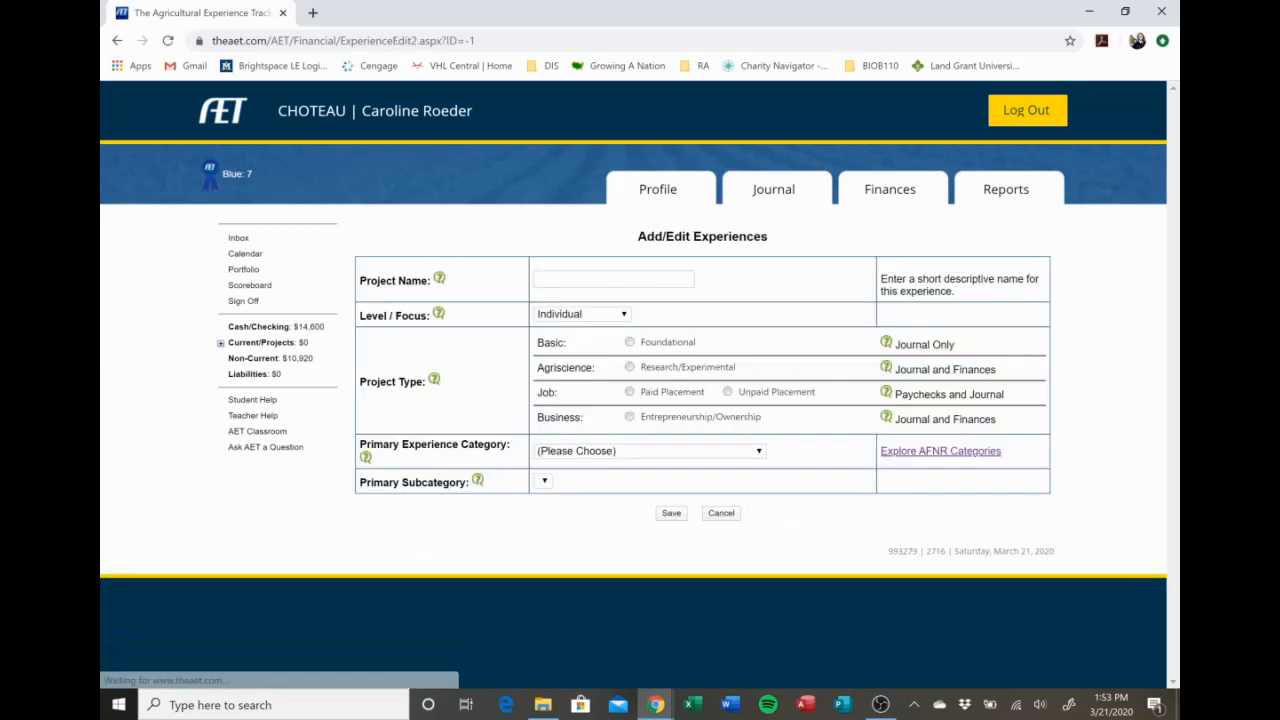
pyautogui.click(658, 278)
pyautogui.write('B')
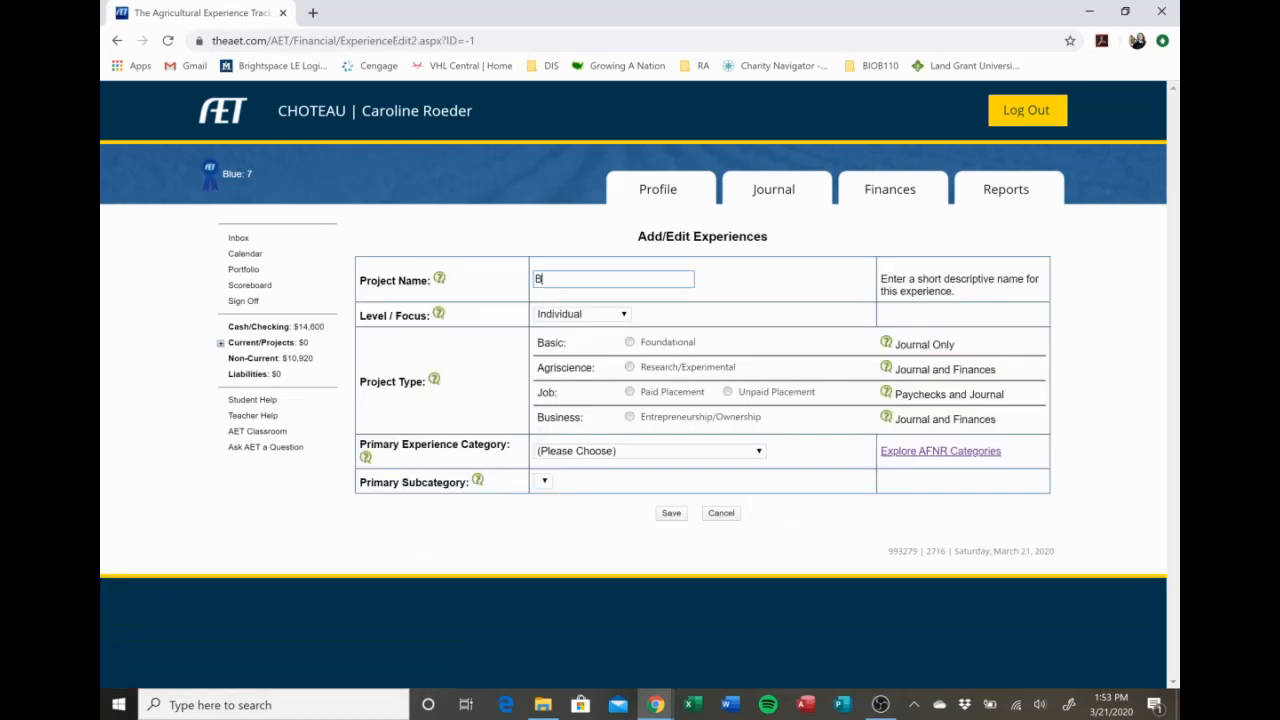
pyautogui.write('eef Production')
pyautogui.click(630, 418)
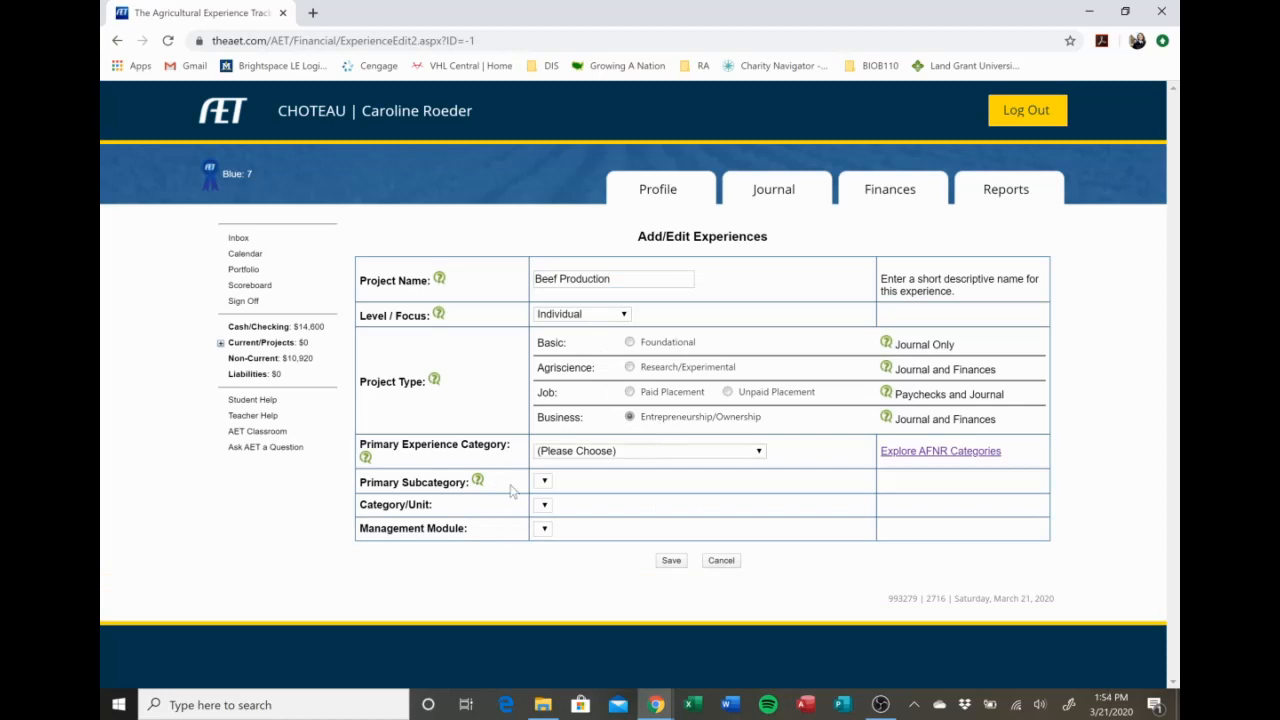
# Set the primary experience category to Animal Systems and the category/unit to head of Commercial Breeding Cattle.
pyautogui.click(664, 459)
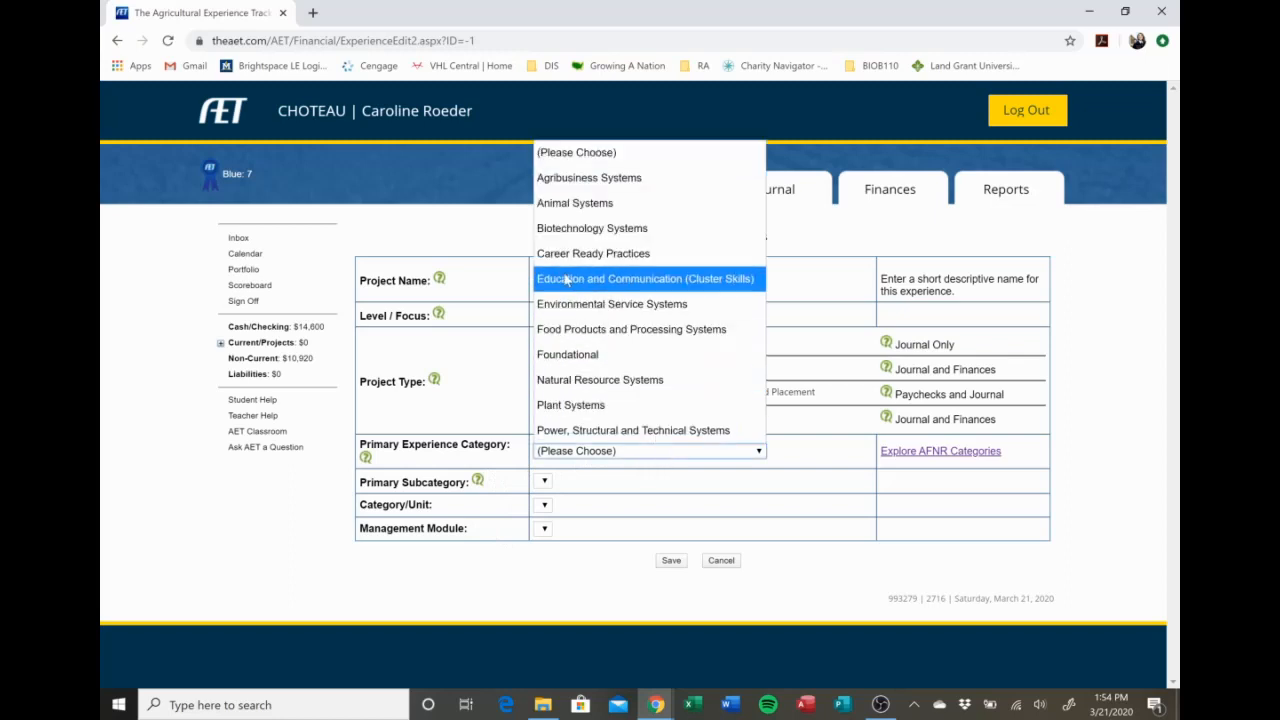
pyautogui.click(560, 203)
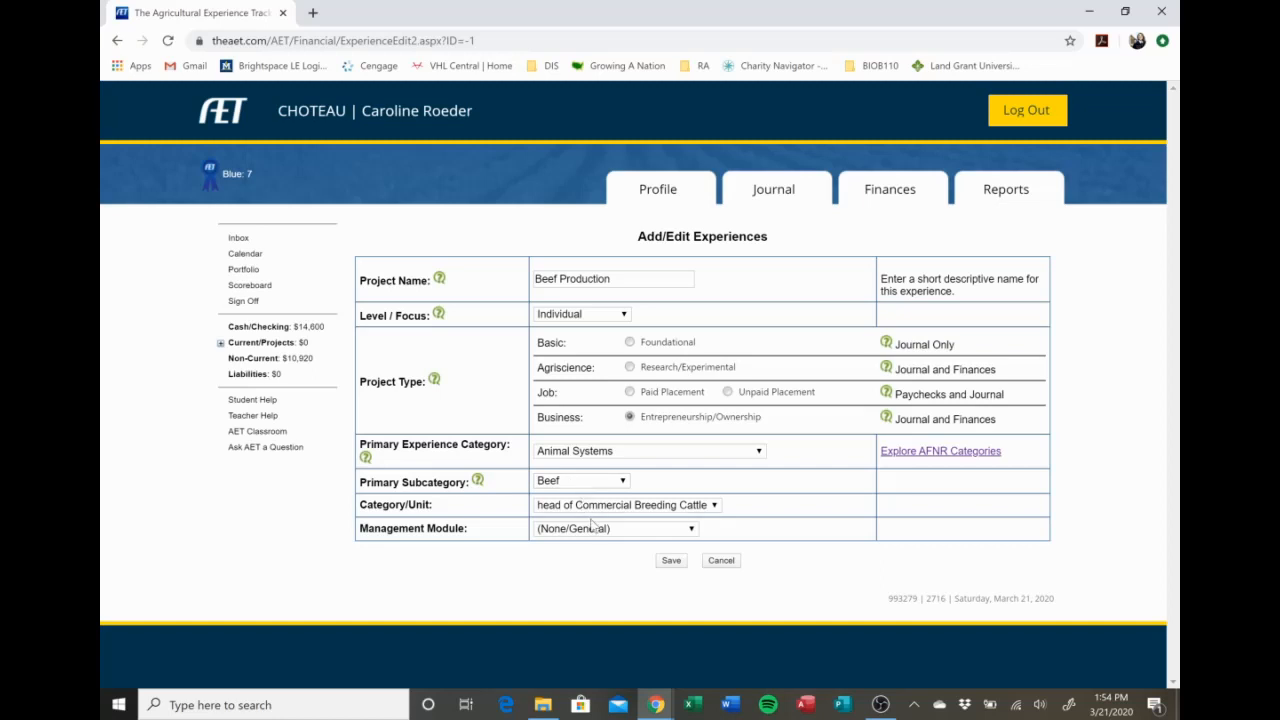
pyautogui.click(617, 505)
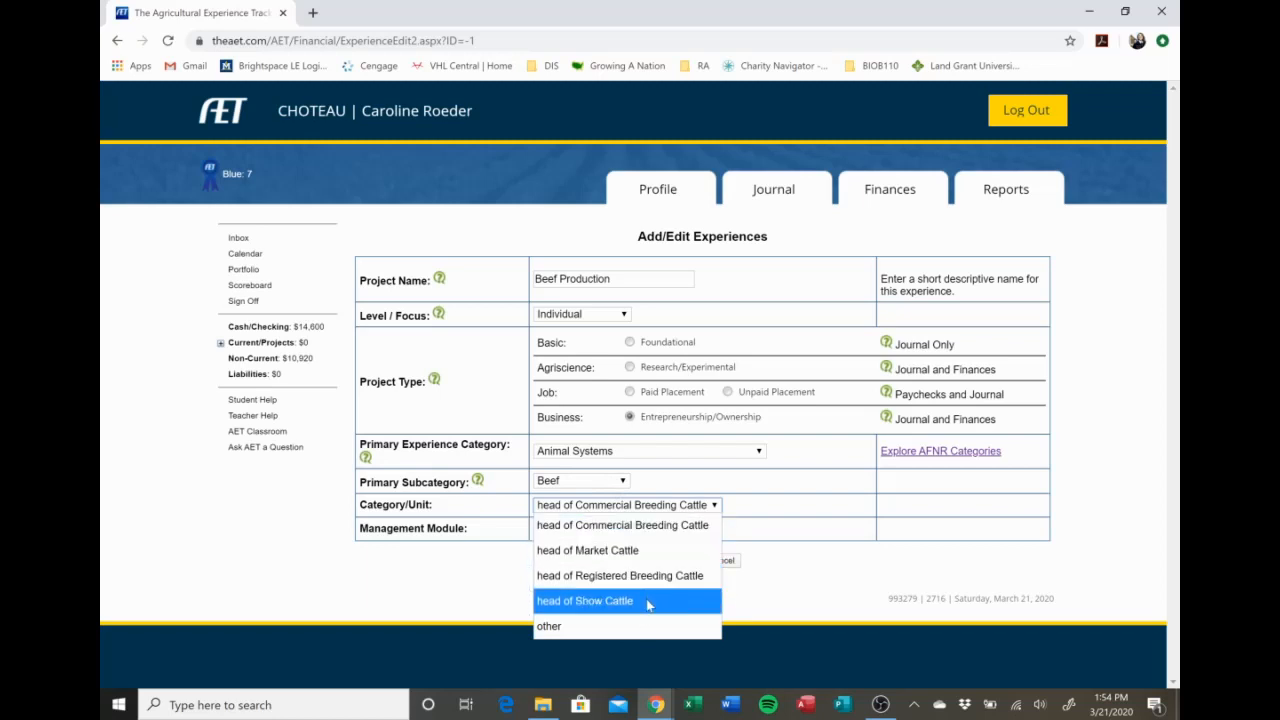
pyautogui.click(672, 527)
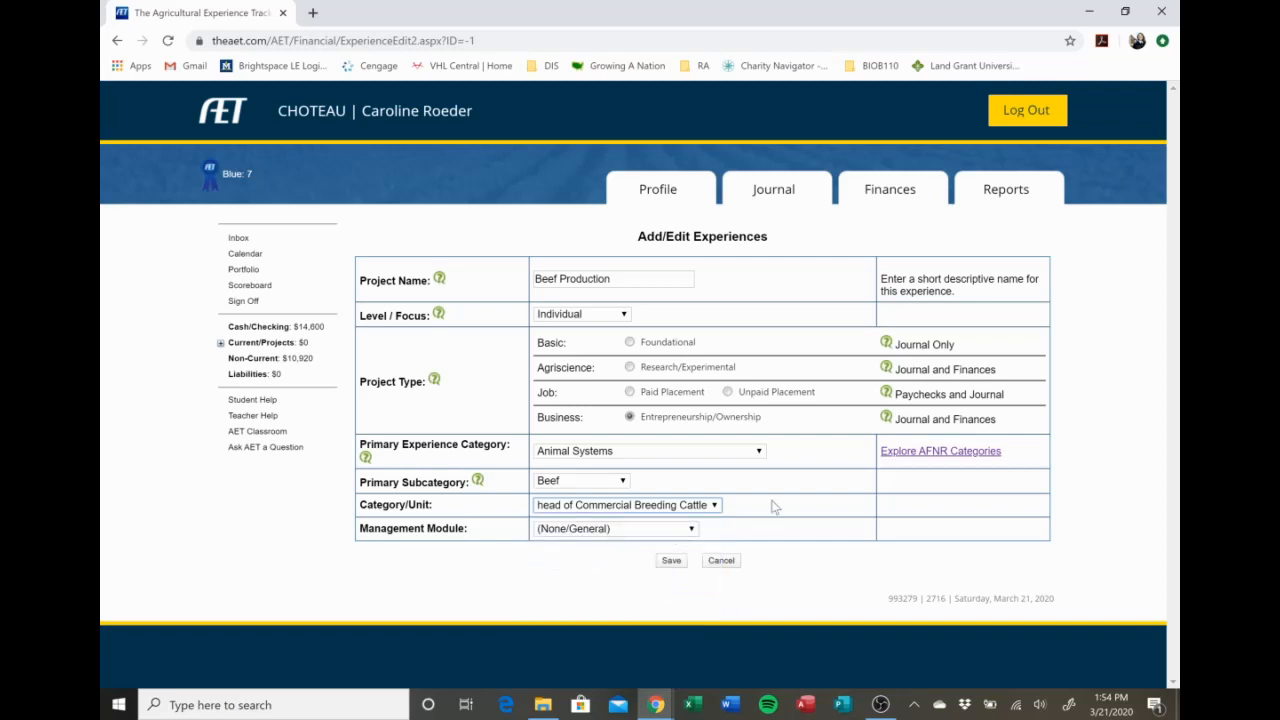
# Review the management module choices for the Beef Production experience and cancel without saving it.
pyautogui.click(648, 529)
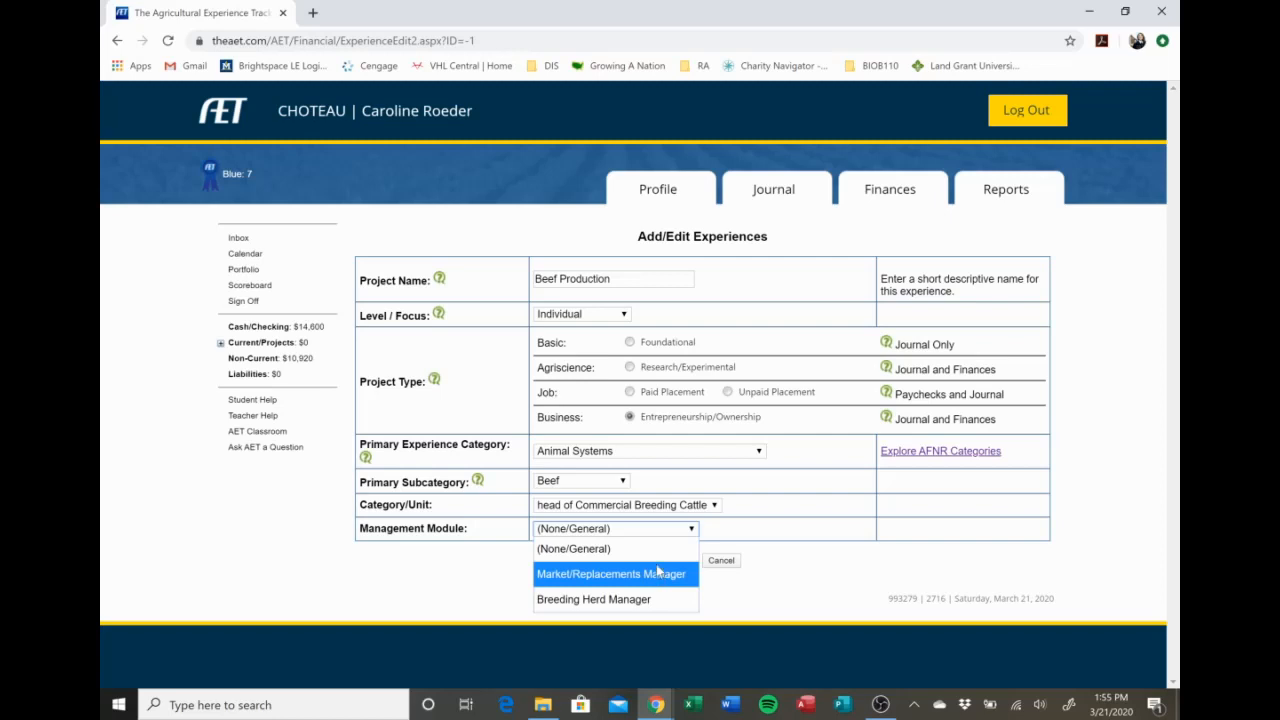
pyautogui.click(744, 526)
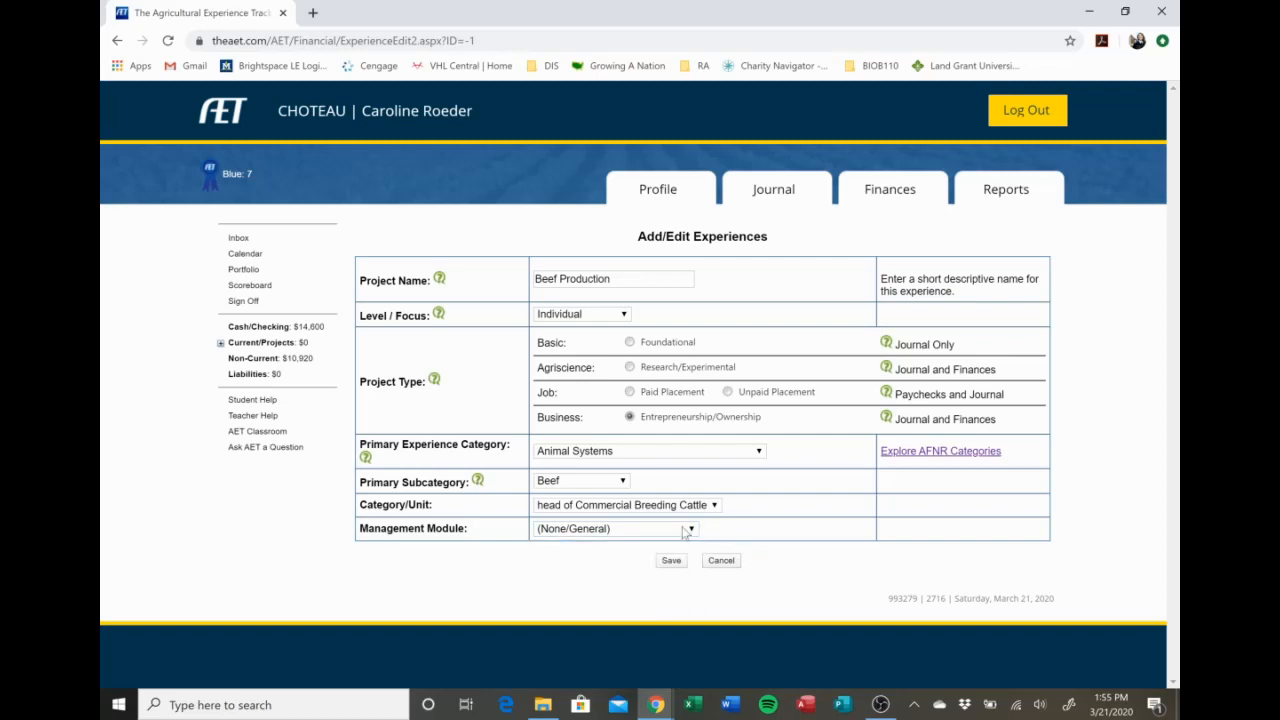
pyautogui.click(645, 530)
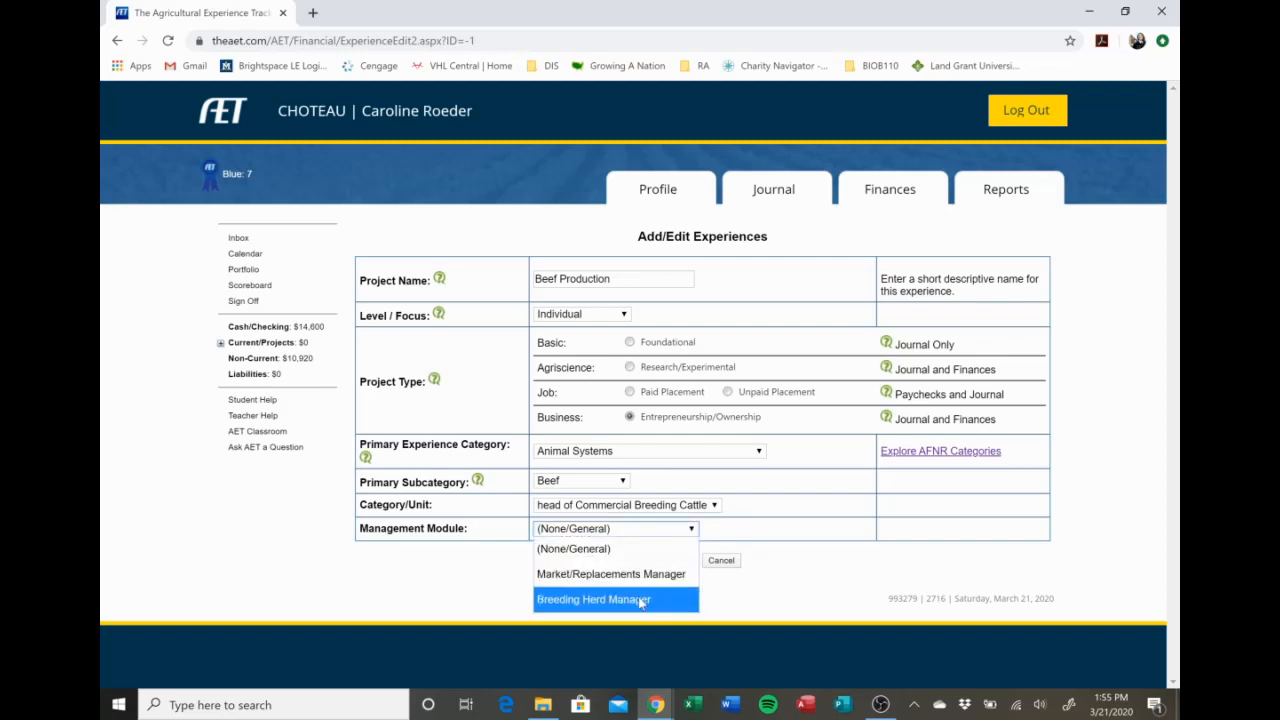
pyautogui.click(764, 558)
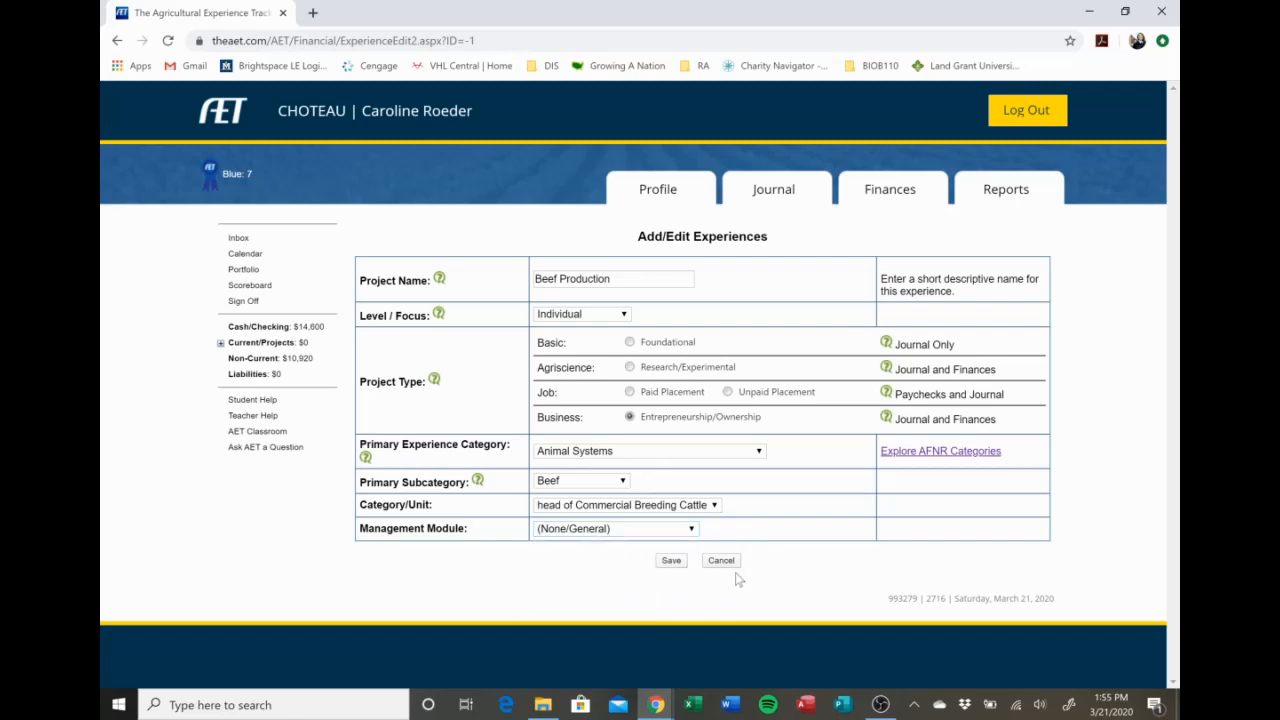
pyautogui.click(731, 563)
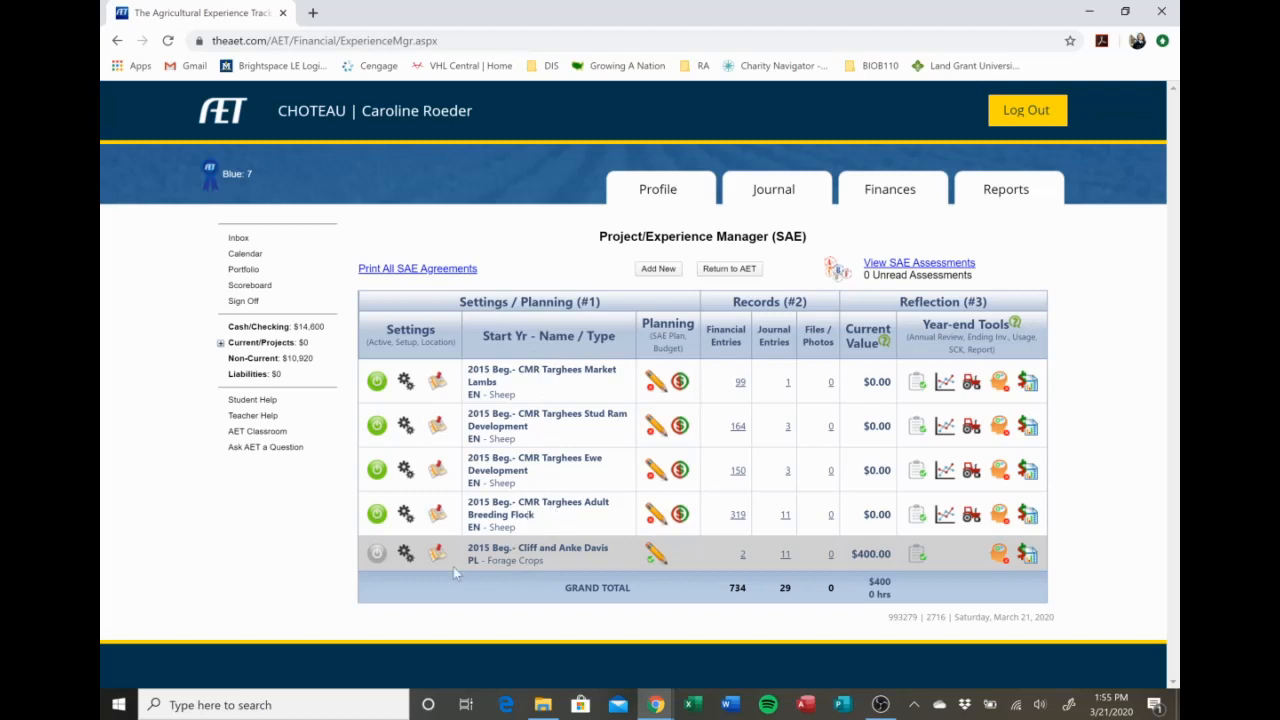
# Check which management module is assigned to the CMR Targhees Adult Breeding Flock and to the Ewe Development project.
pyautogui.click(434, 513)
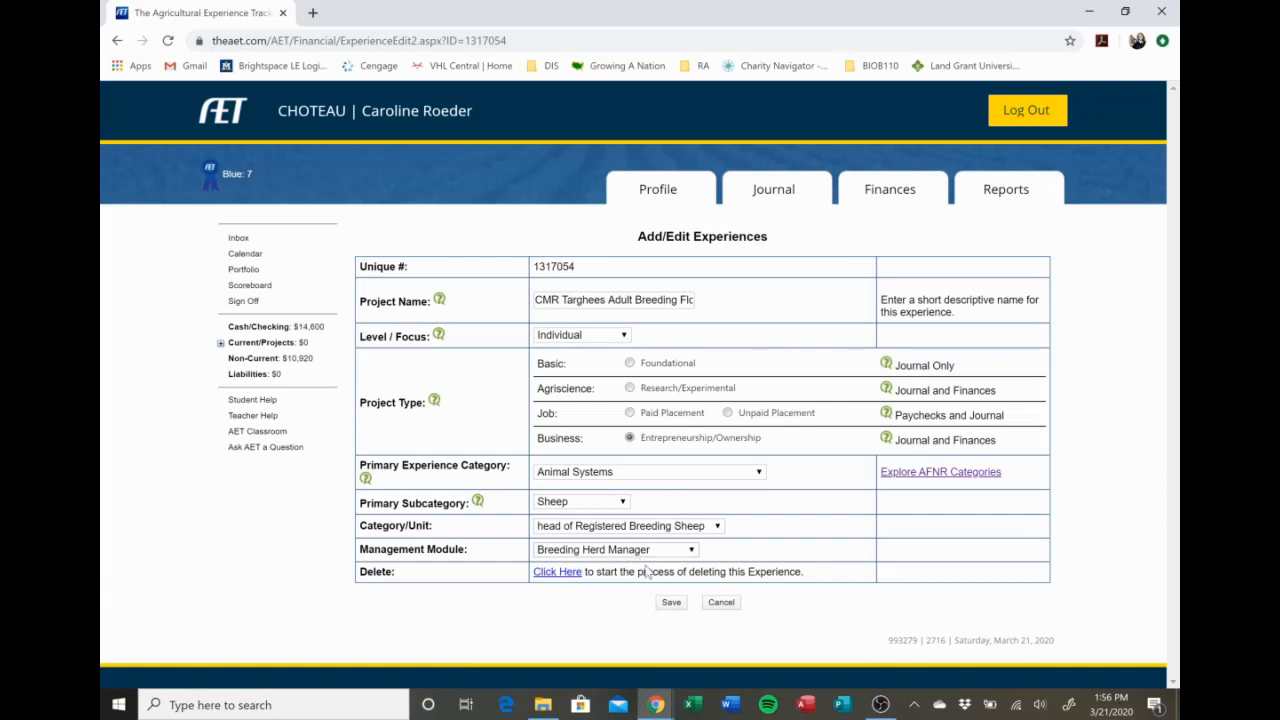
pyautogui.click(672, 603)
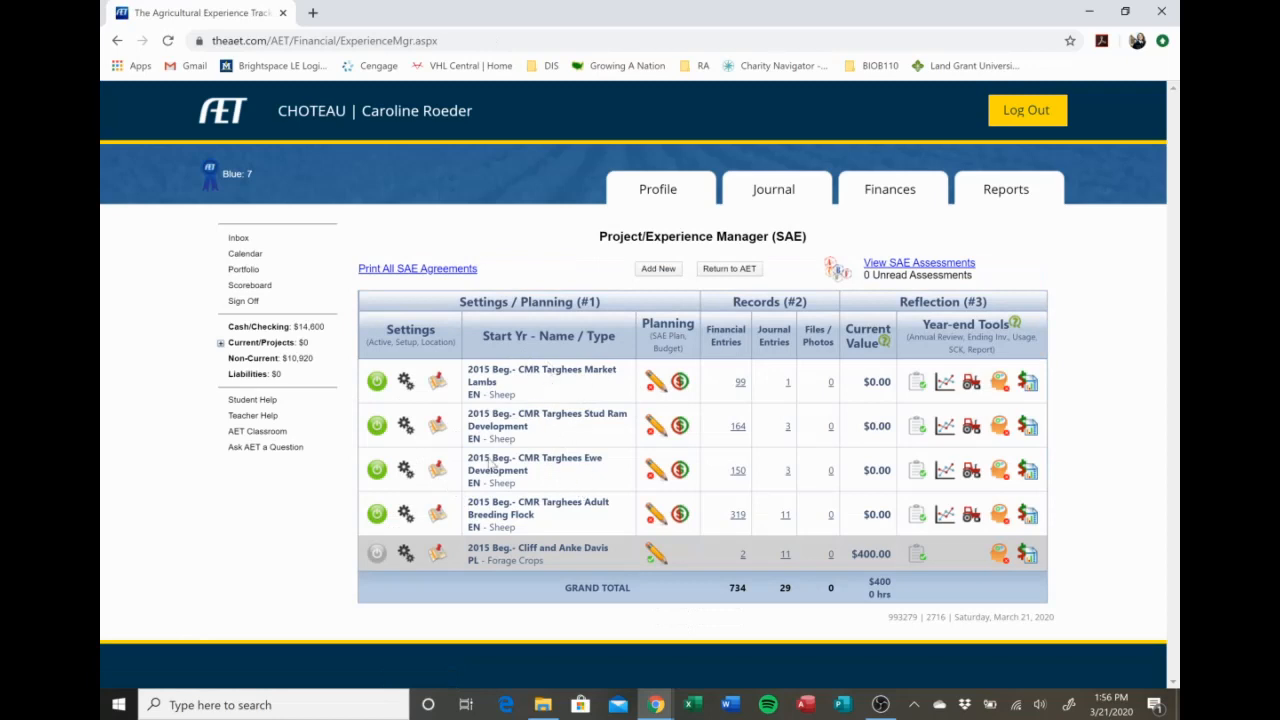
pyautogui.click(409, 468)
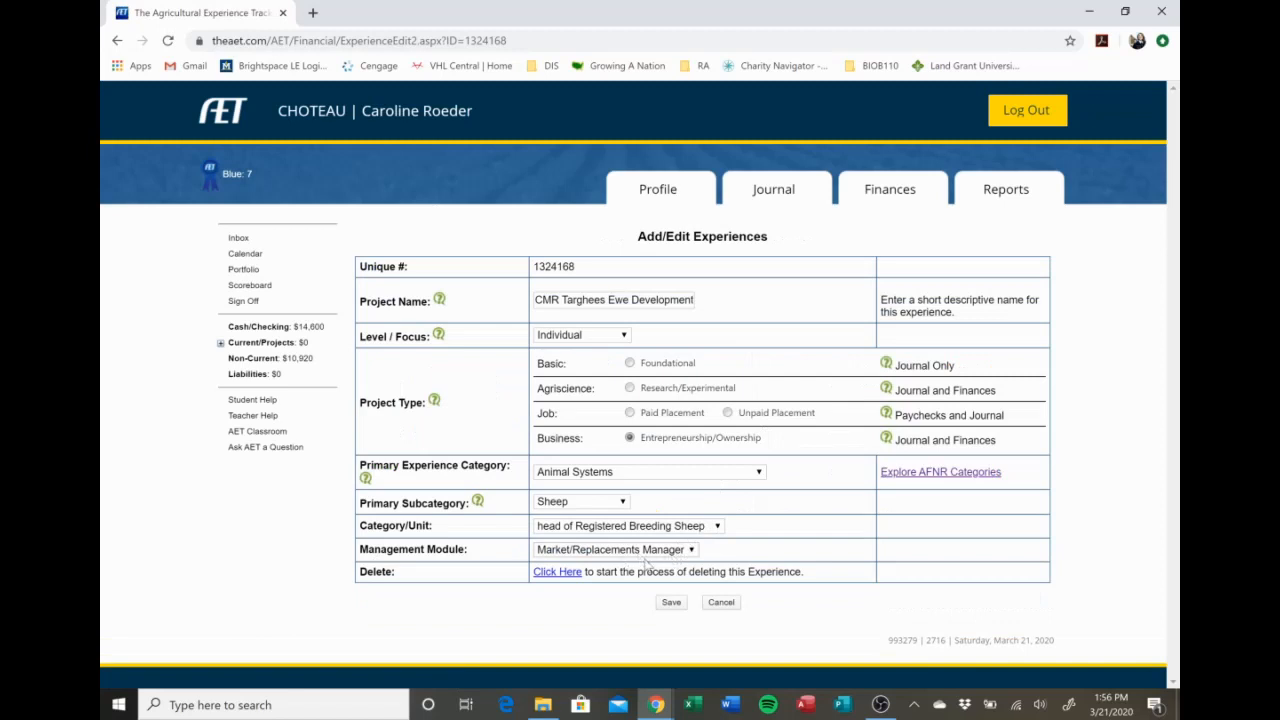
pyautogui.click(672, 603)
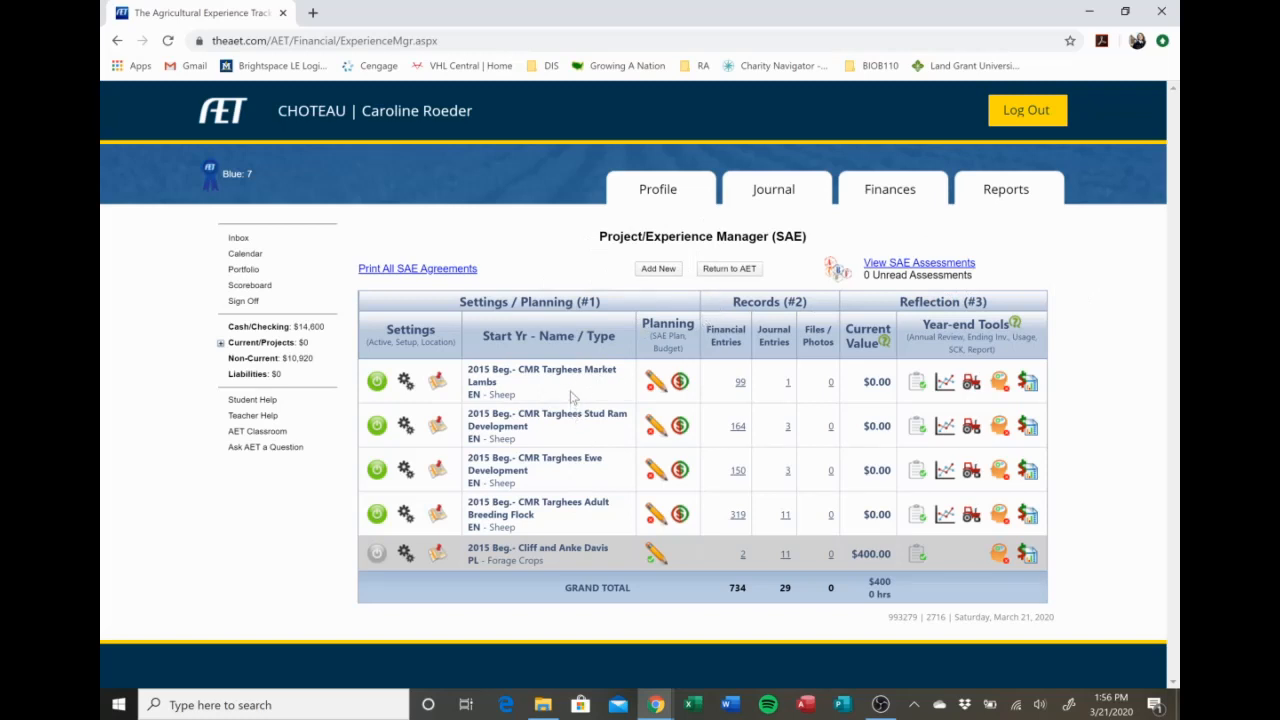
# Start a new cash purchase in the Breeding Herd Manager with the item type Dep. draft, pleasure, or breeding livestock.
pyautogui.click(889, 190)
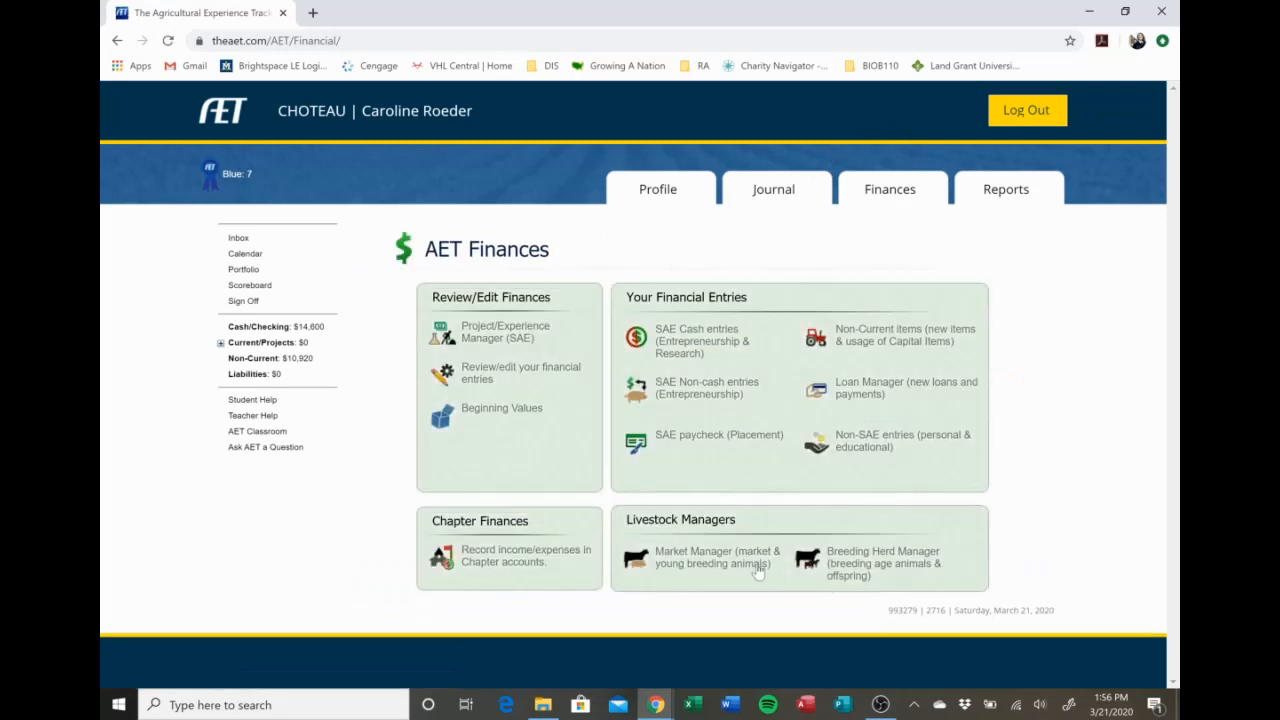
pyautogui.click(868, 572)
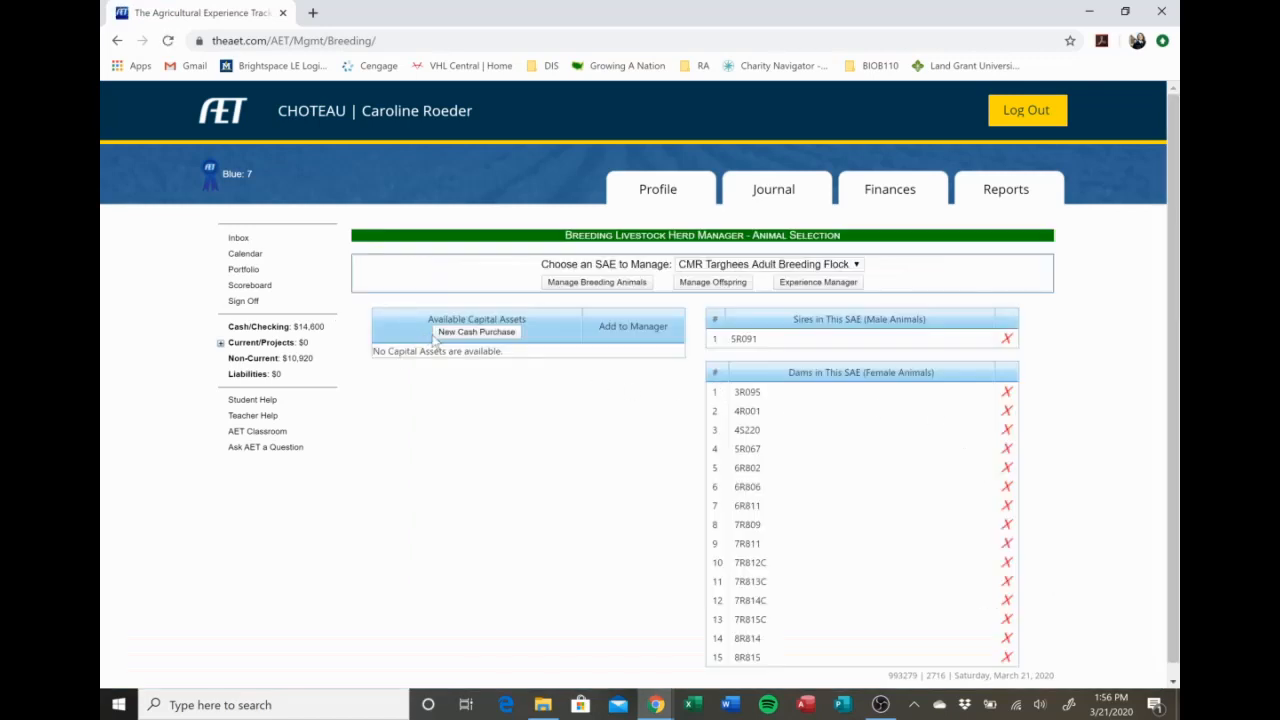
pyautogui.click(505, 336)
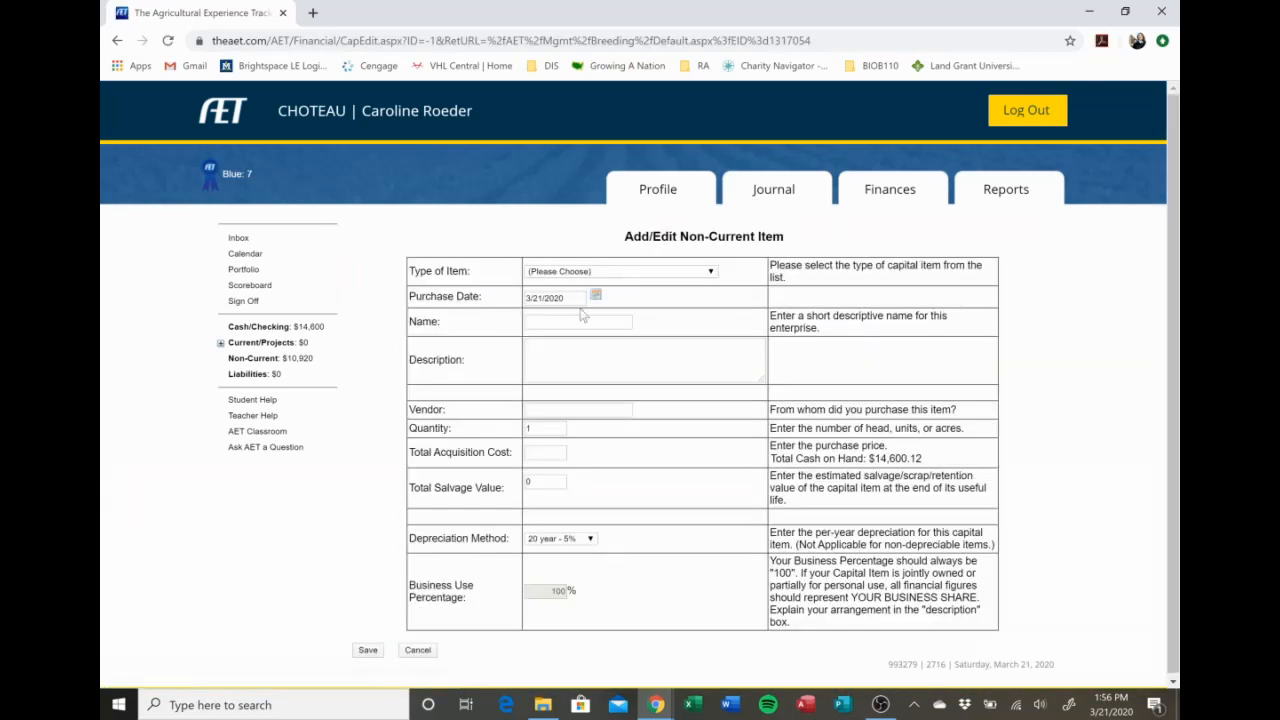
pyautogui.click(604, 272)
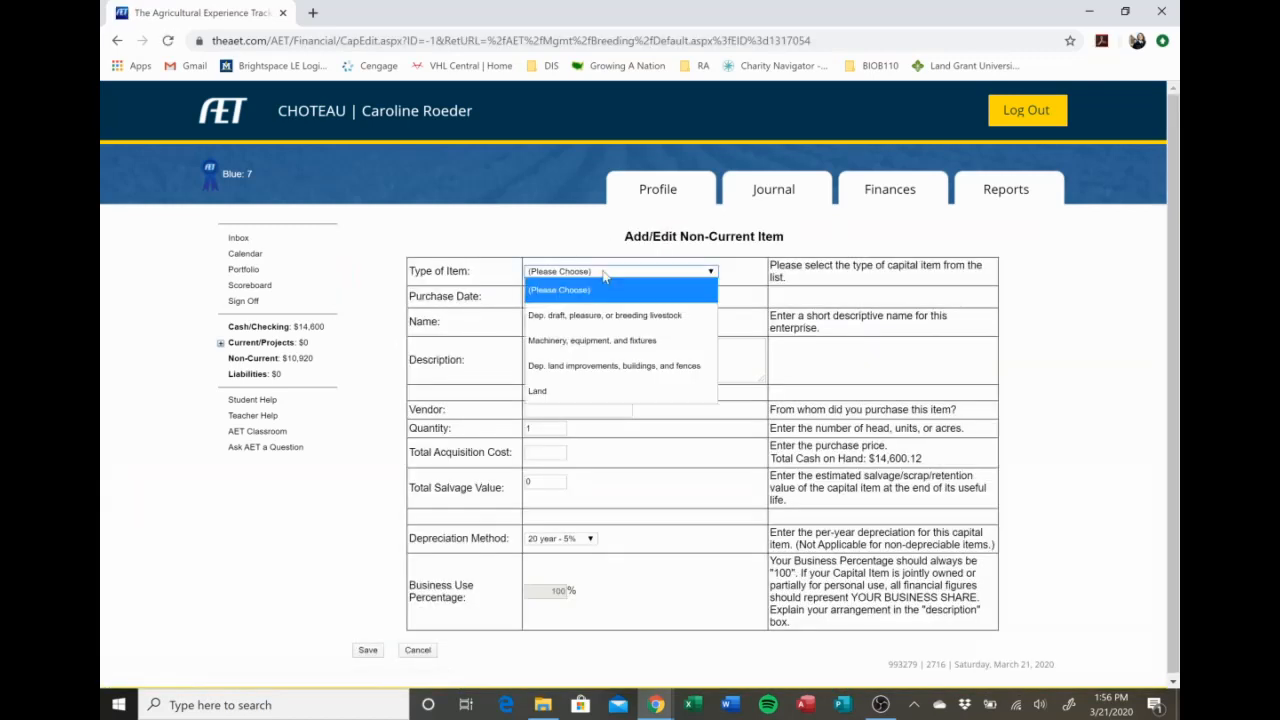
pyautogui.click(636, 318)
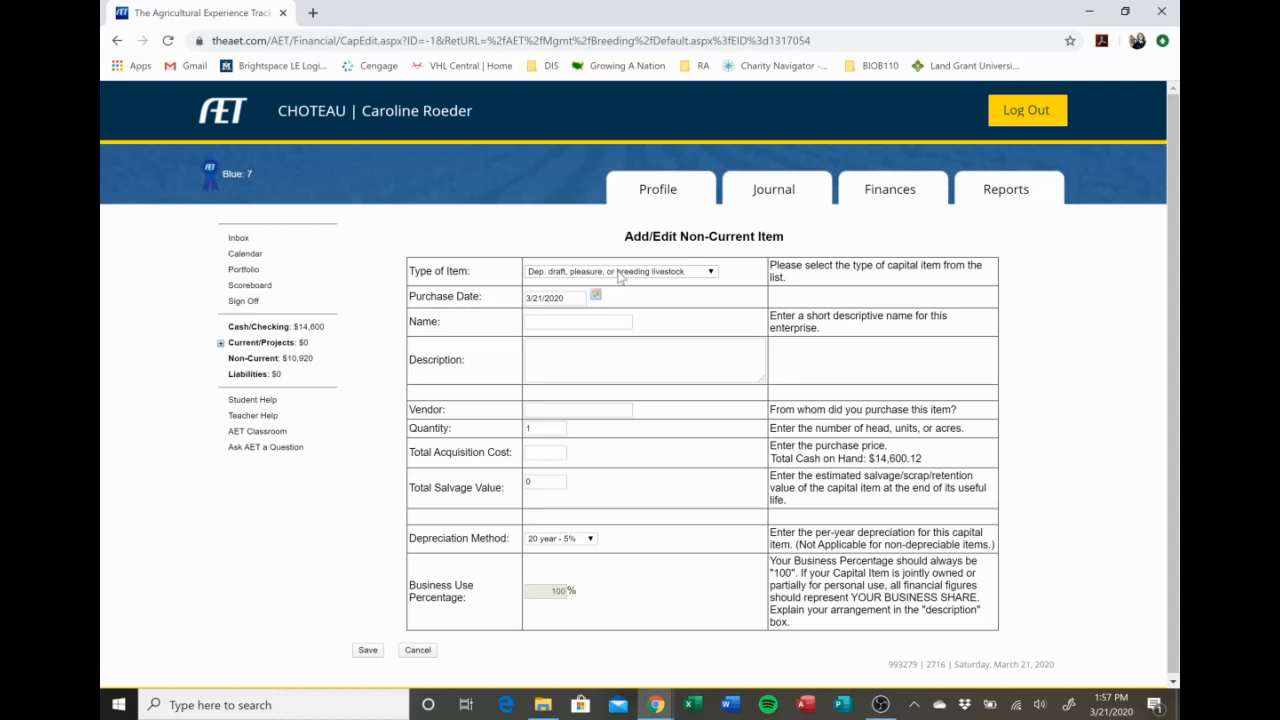
# Name the purchased animal 0R801 and enter the description Cormo Ewe.
pyautogui.click(590, 322)
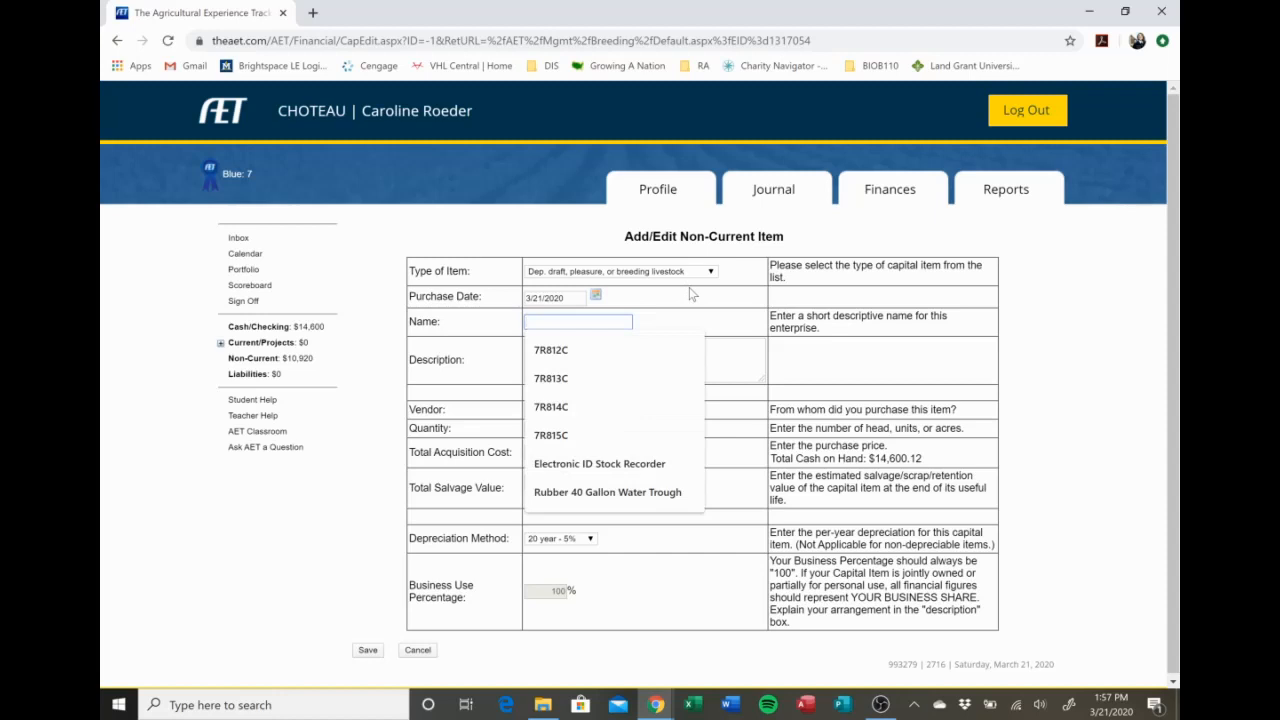
pyautogui.write('0R')
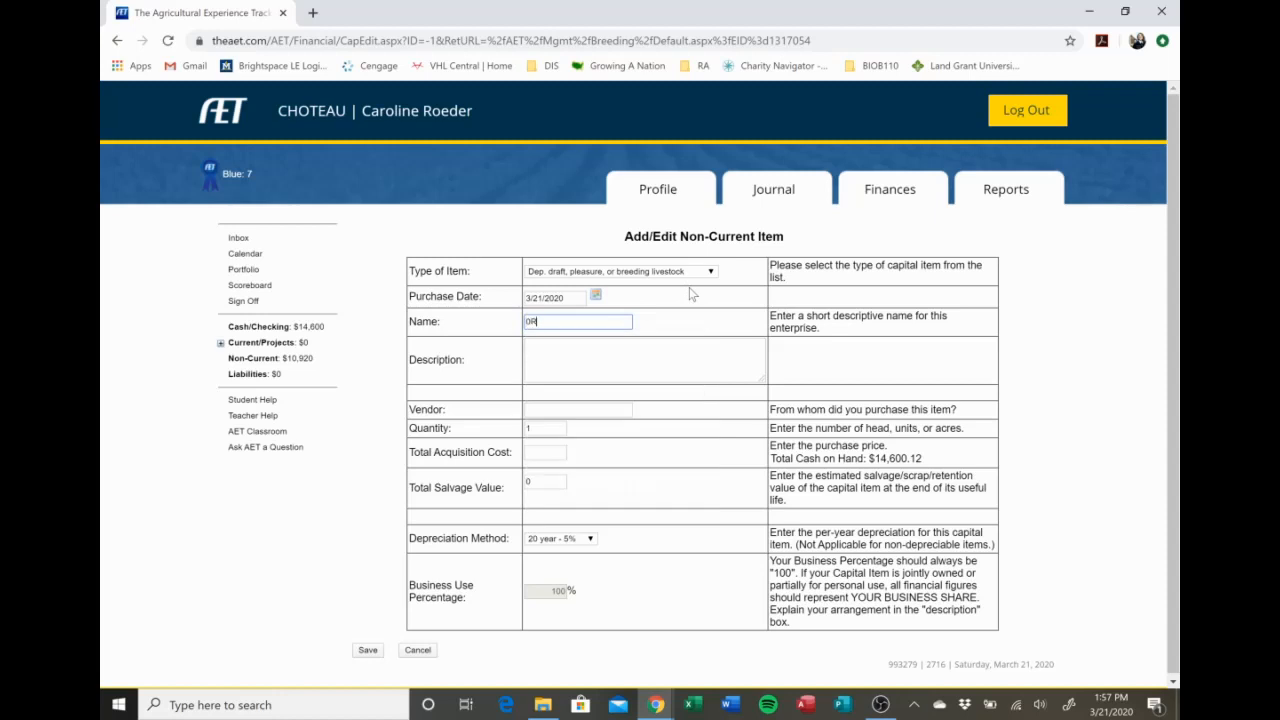
pyautogui.write('801')
pyautogui.click(702, 318)
pyautogui.click(672, 358)
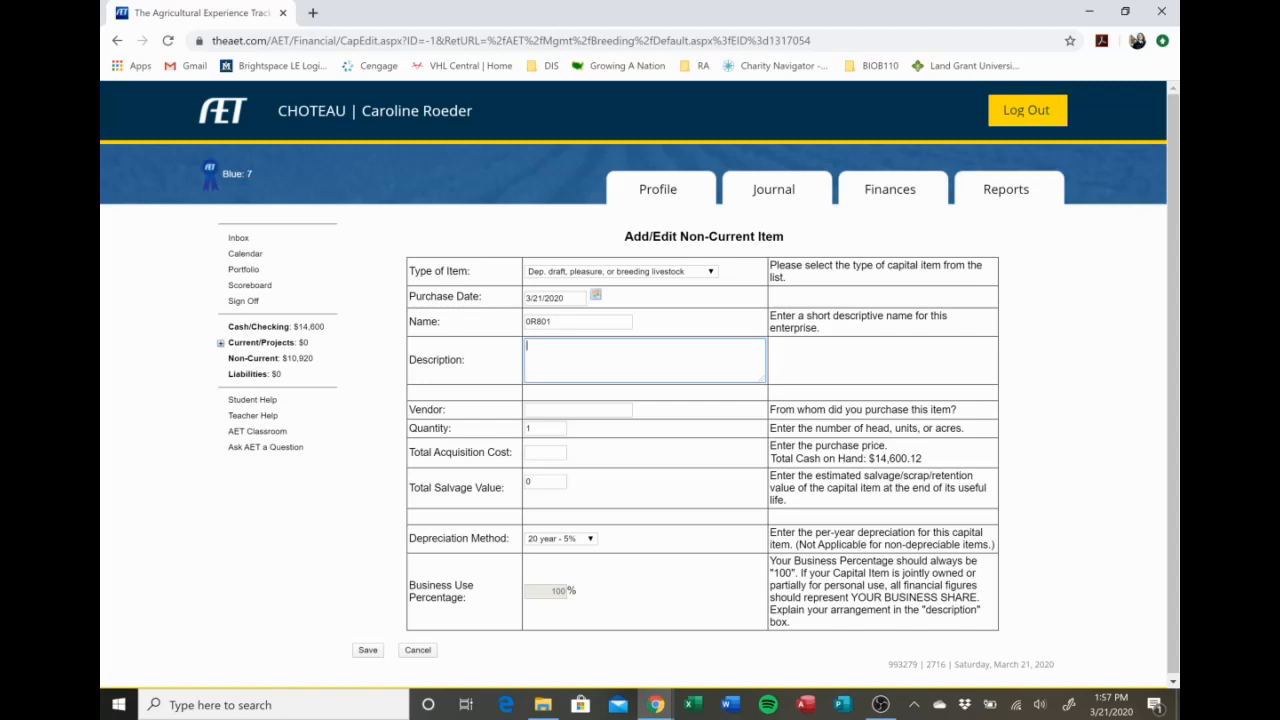
pyautogui.write('Cormo B')
# Set the vendor to PAYs and the total acquisition cost to 400.
pyautogui.click(553, 409)
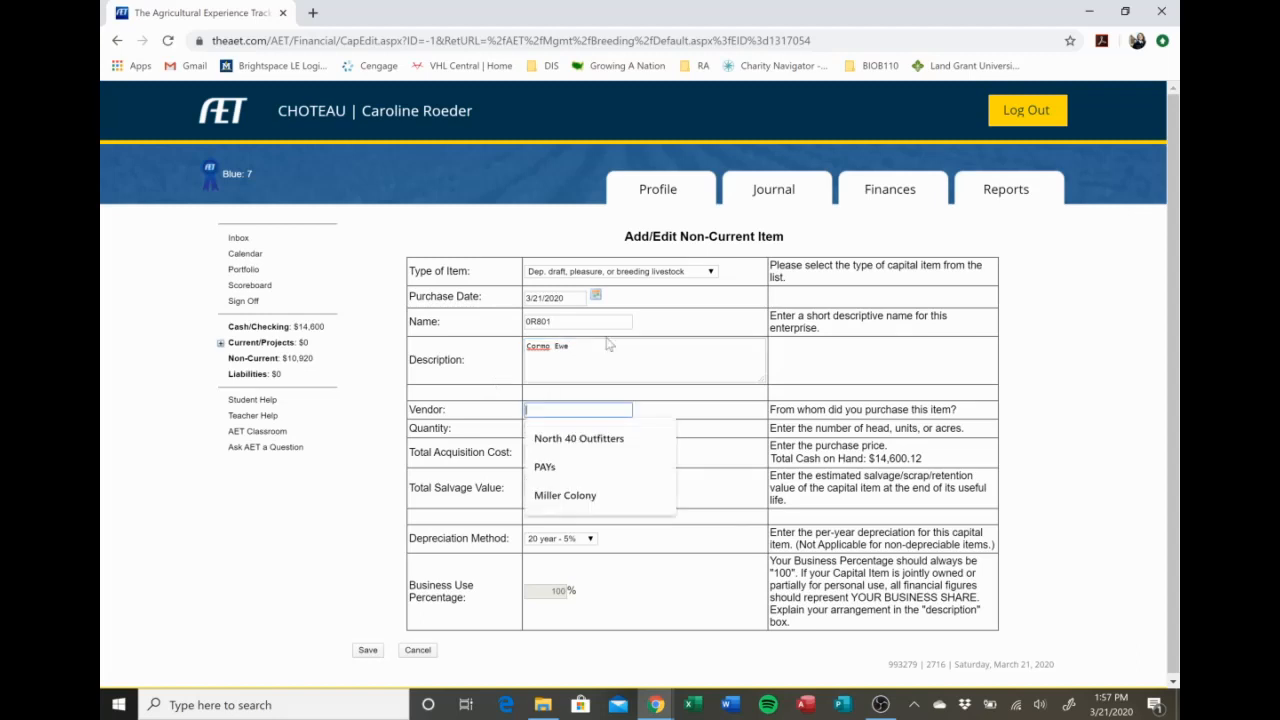
pyautogui.click(650, 470)
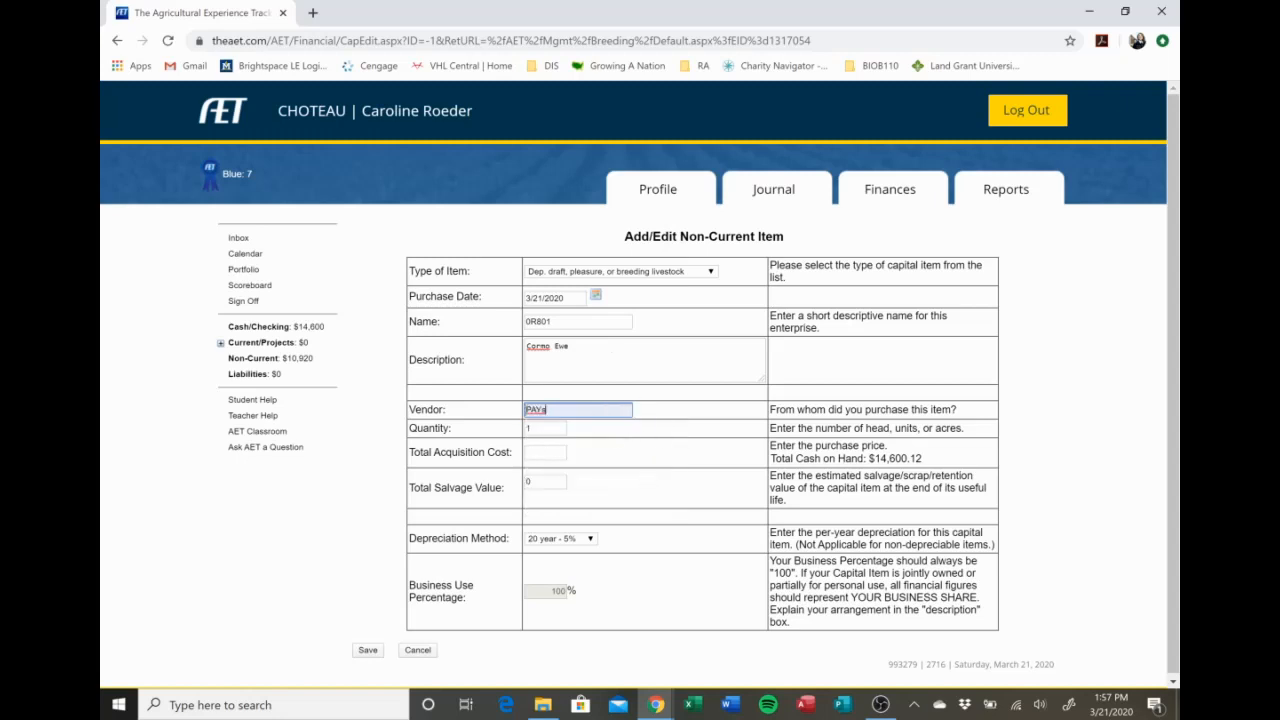
pyautogui.click(546, 453)
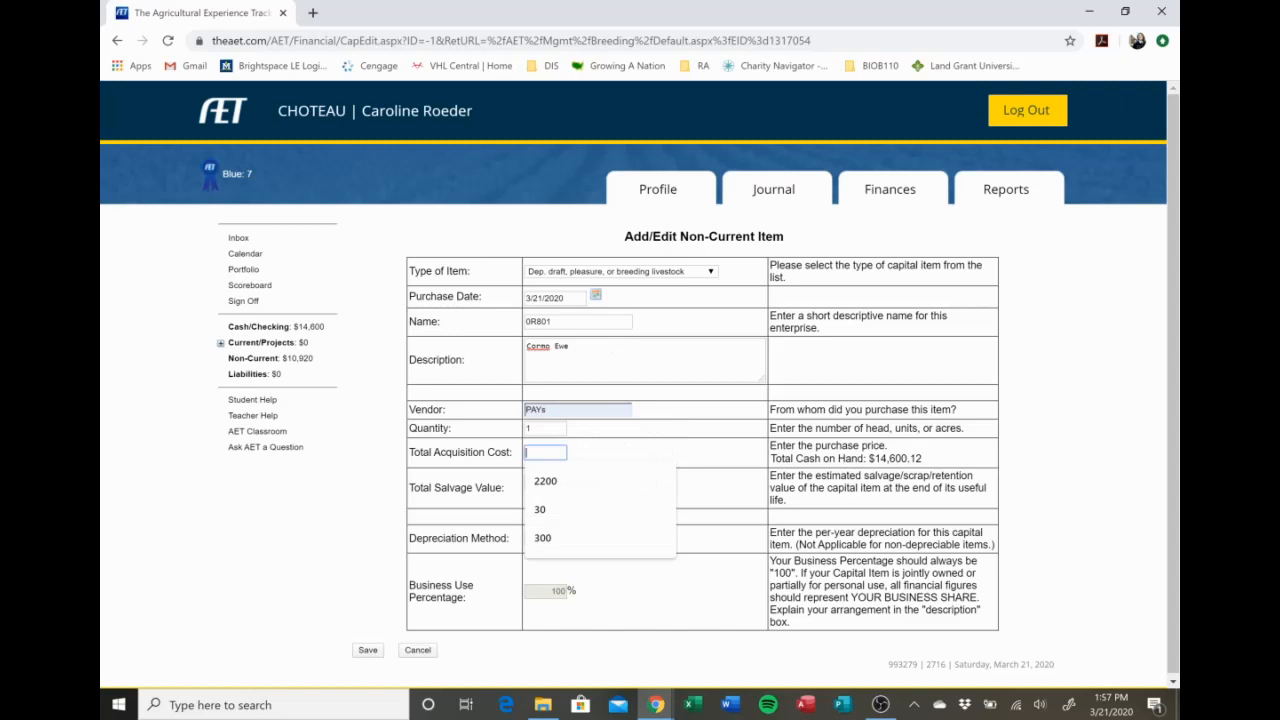
pyautogui.write('400')
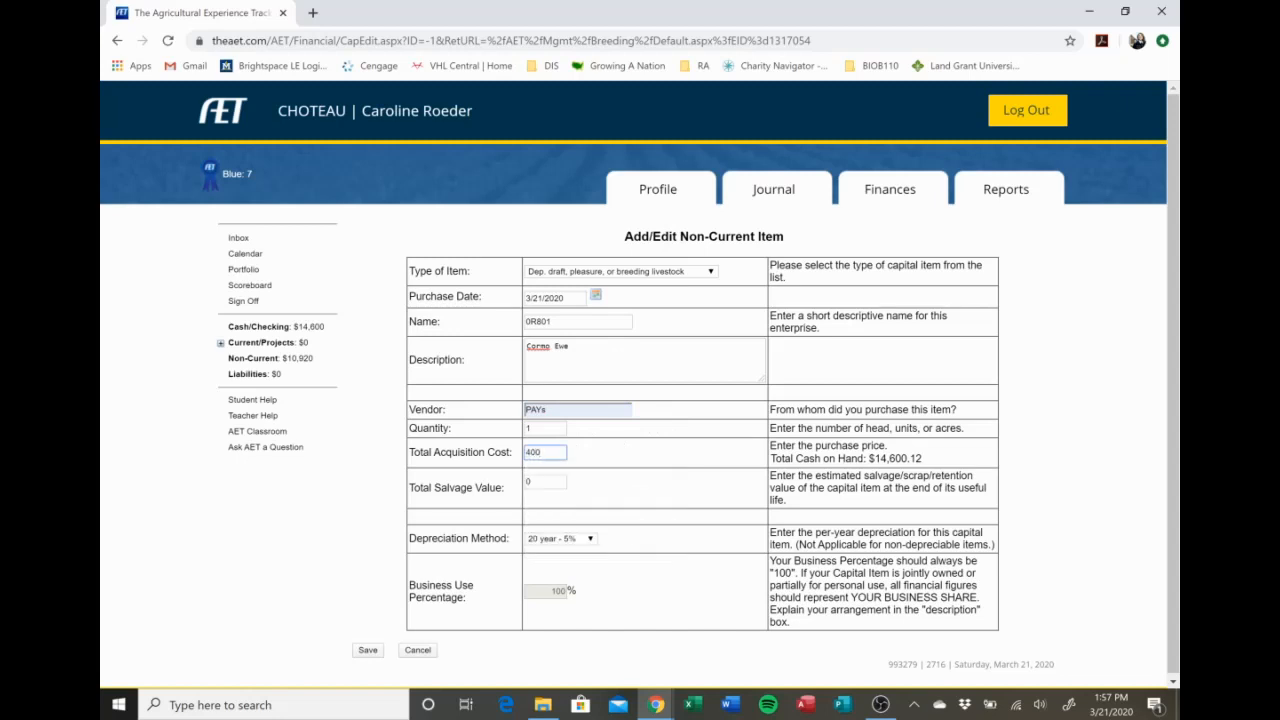
pyautogui.click(642, 497)
# Set the total salvage value to 100 and the depreciation method to 8 year - 12.5%.
pyautogui.click(548, 482)
pyautogui.write('100')
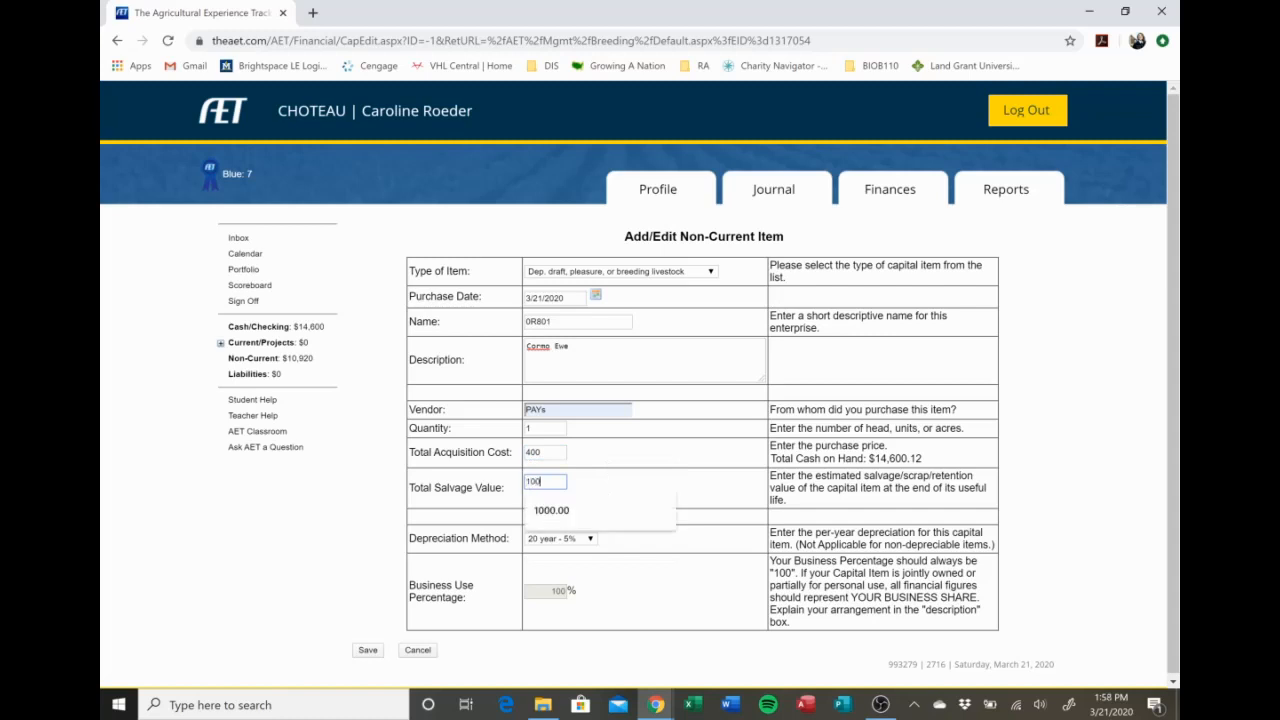
pyautogui.click(610, 479)
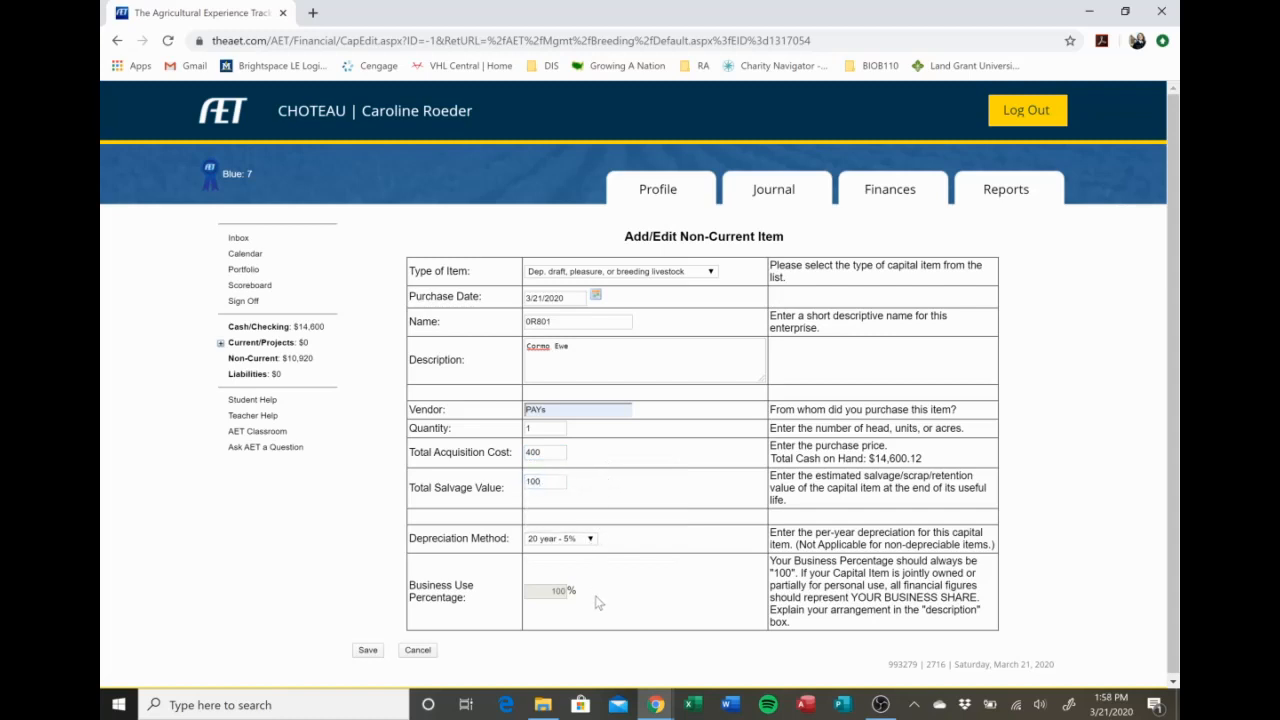
pyautogui.click(557, 539)
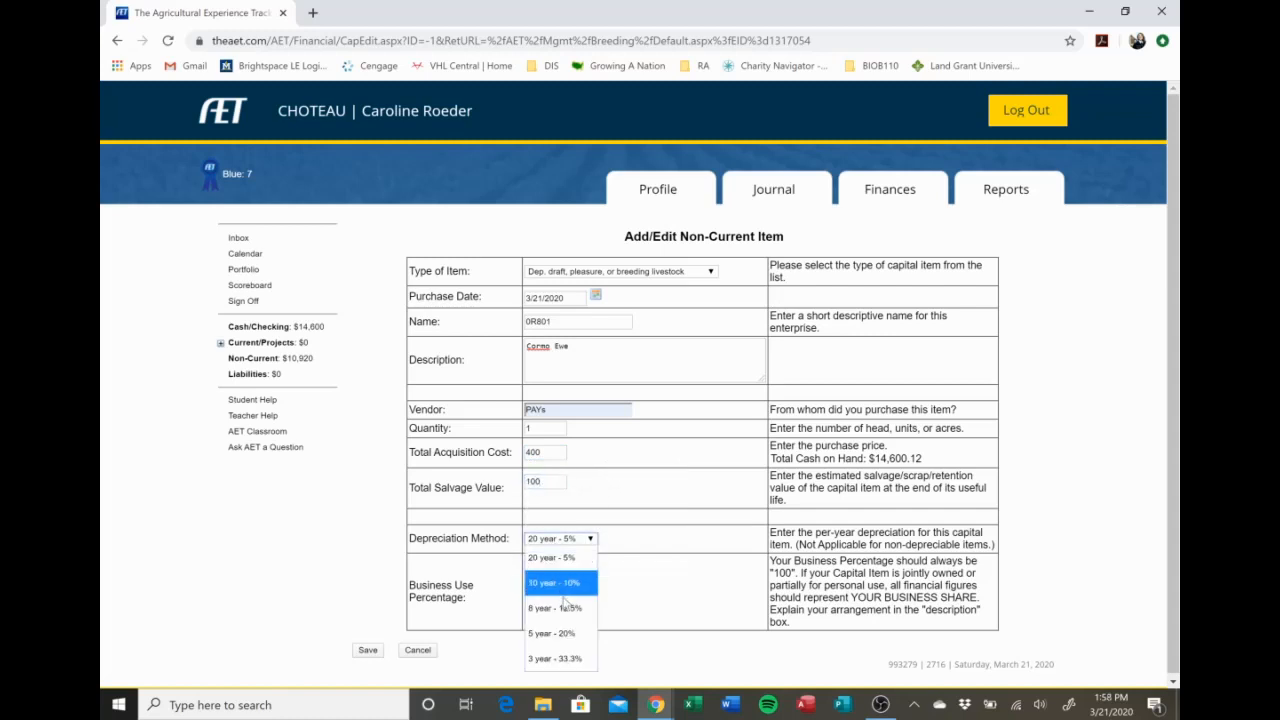
pyautogui.click(568, 608)
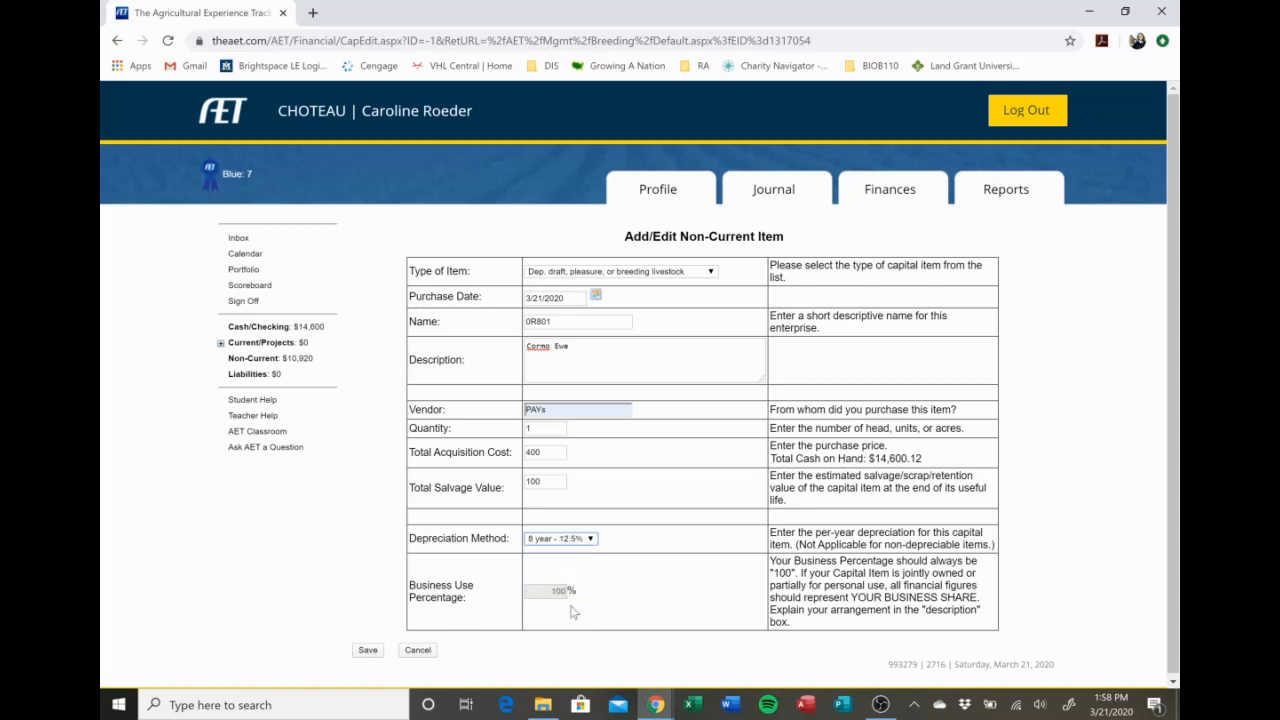
pyautogui.click(641, 578)
# Save the non-current item and add 0R801 as a dam to the CMR Targhees Adult Breeding Flock.
pyautogui.click(368, 651)
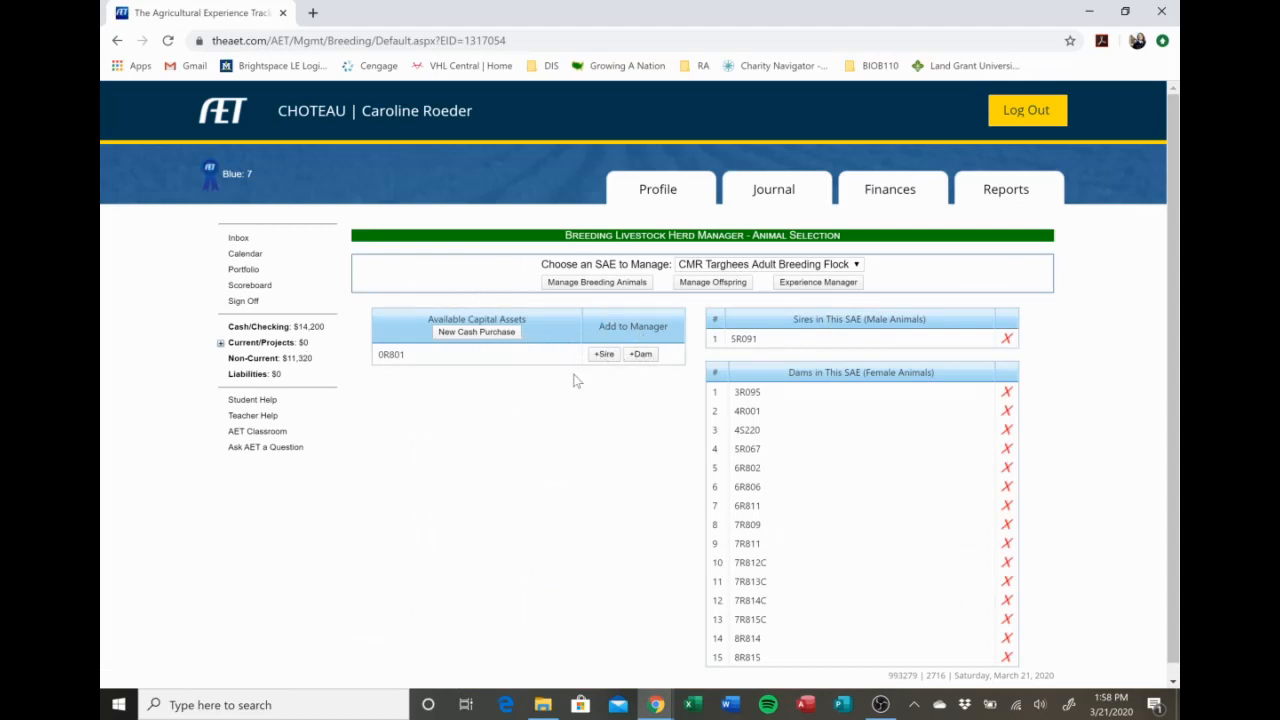
pyautogui.click(641, 355)
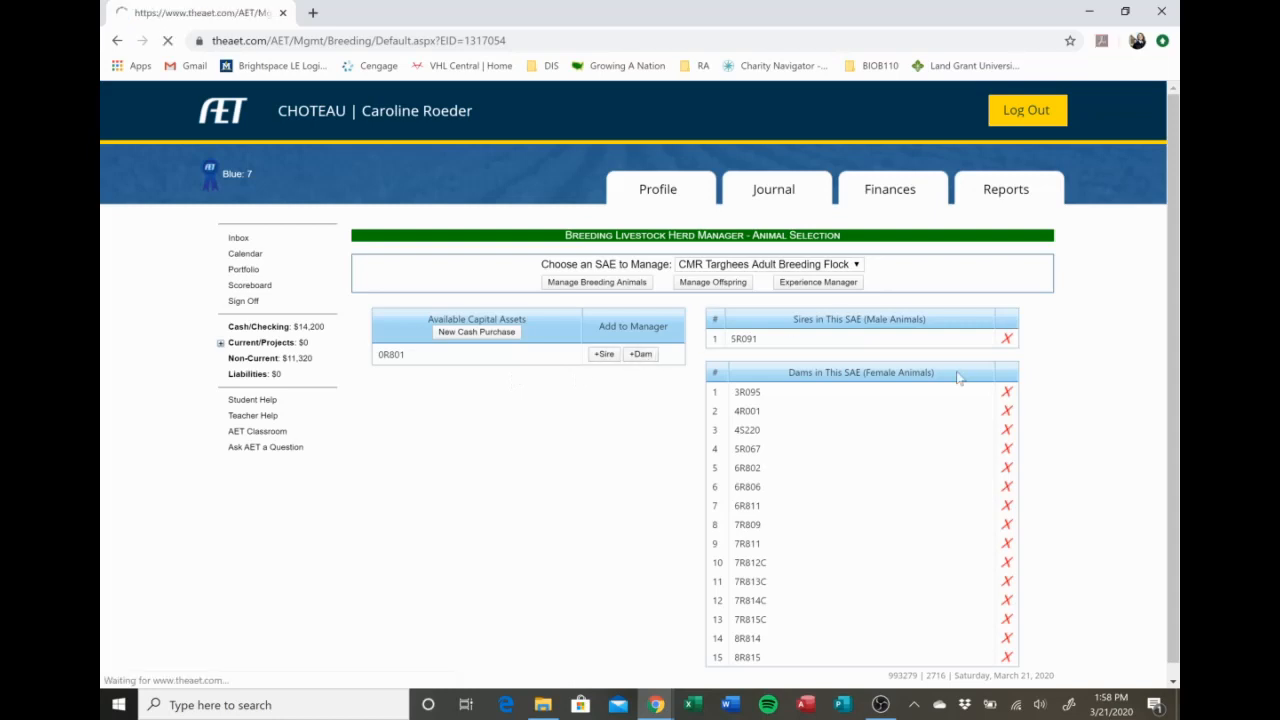
# Remove 0R801 from the dams in the CMR Targhees Adult Breeding Flock.
pyautogui.scroll(-1, 872, 573)
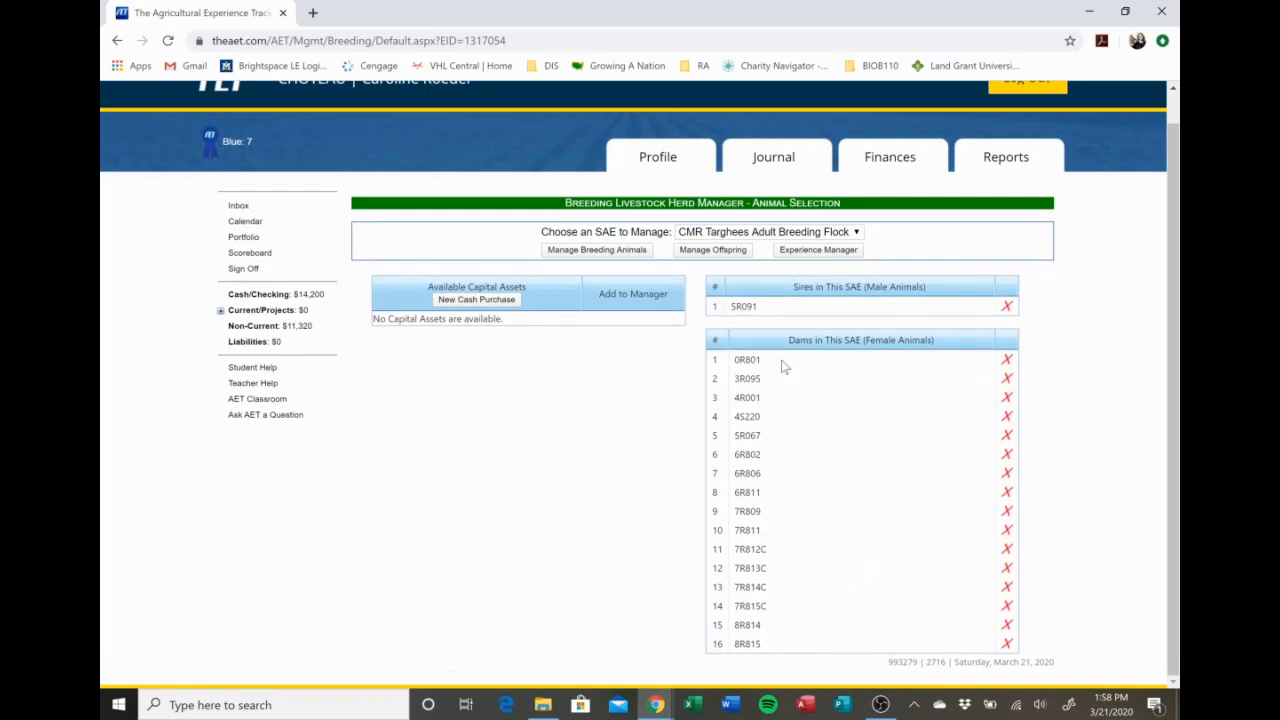
pyautogui.click(1005, 361)
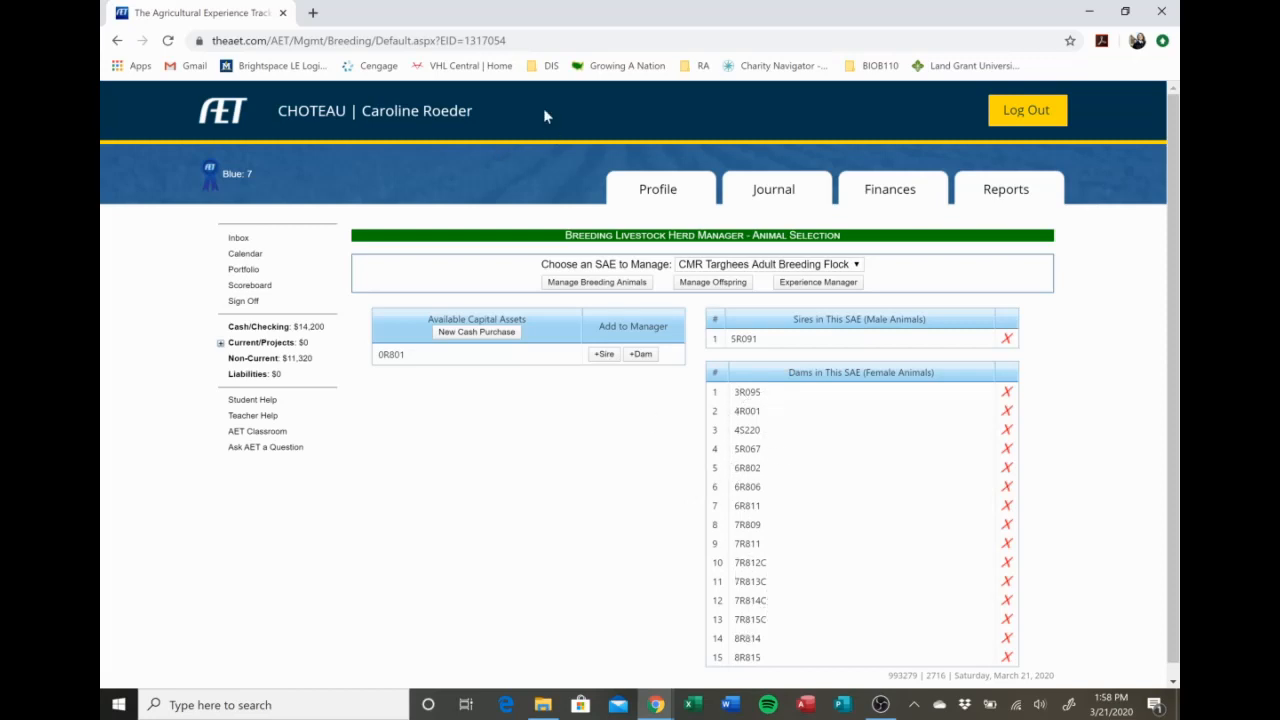
# Open the flock's breeding animal manager and review the purchase, status, offspring and sale details of active and sold animals.
pyautogui.click(620, 286)
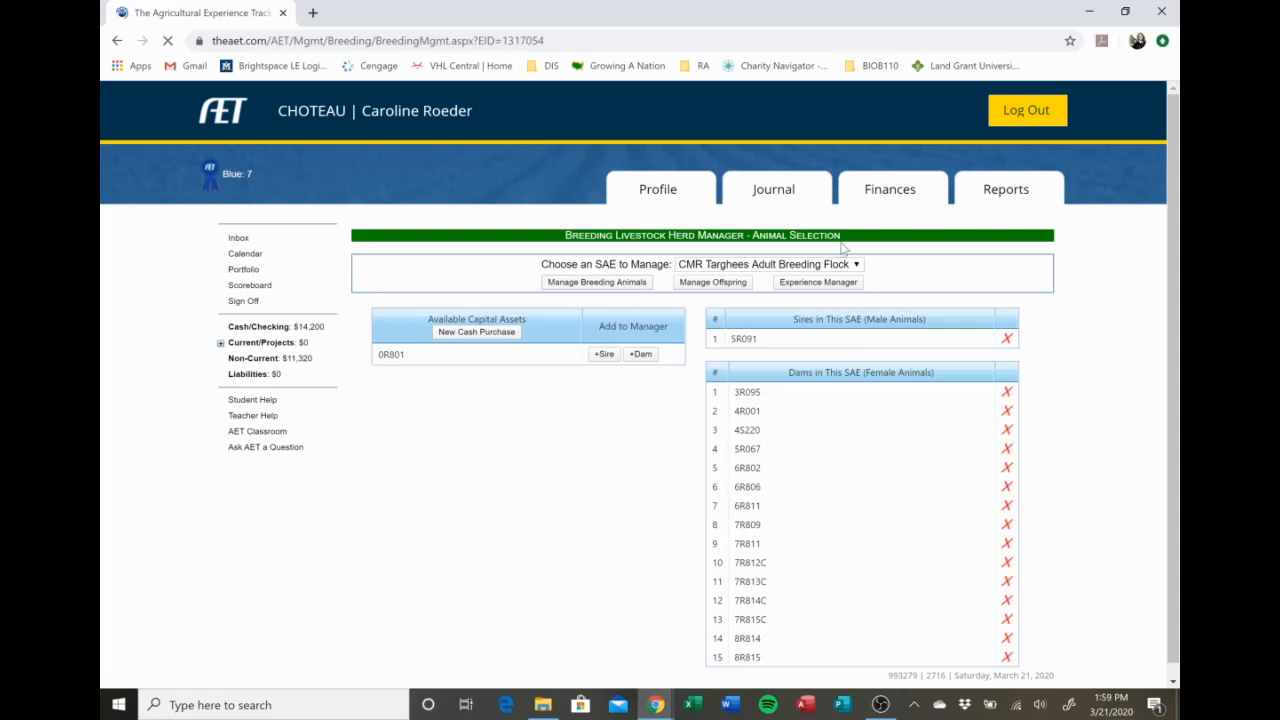
pyautogui.scroll(-4, 720, 350)
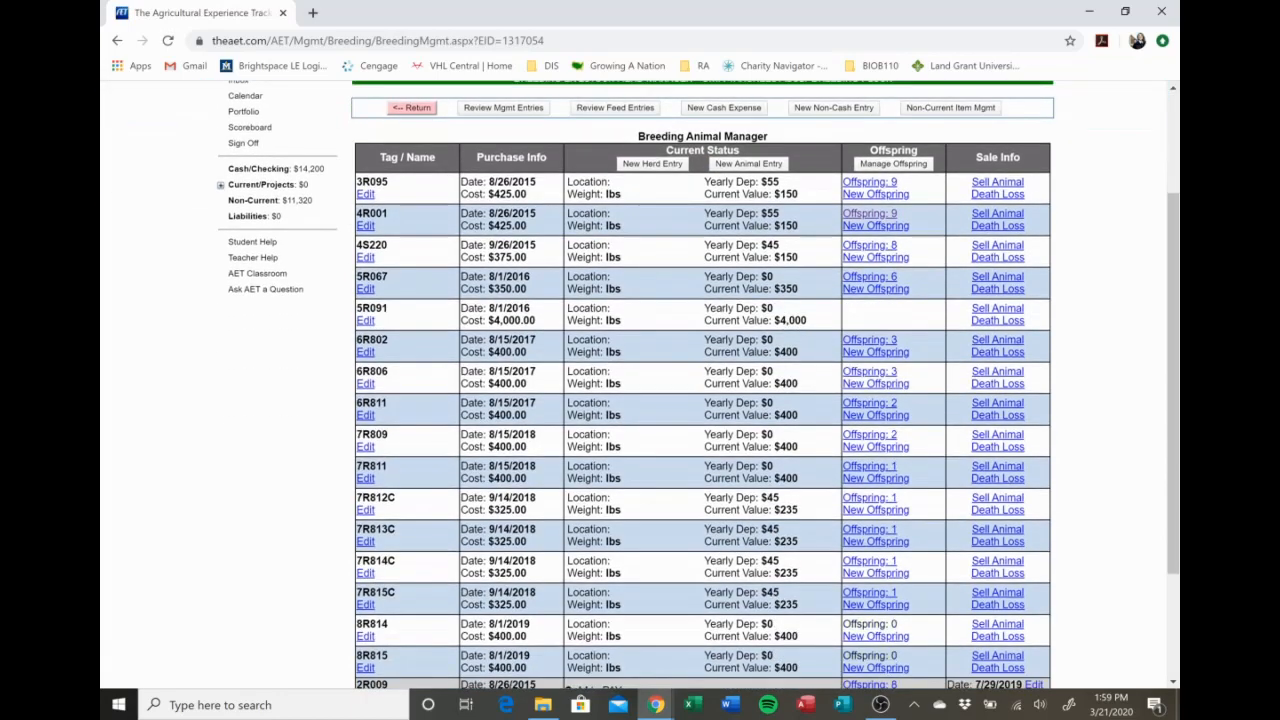
pyautogui.scroll(2, 718, 340)
pyautogui.scroll(1, 716, 330)
pyautogui.scroll(-2, 540, 318)
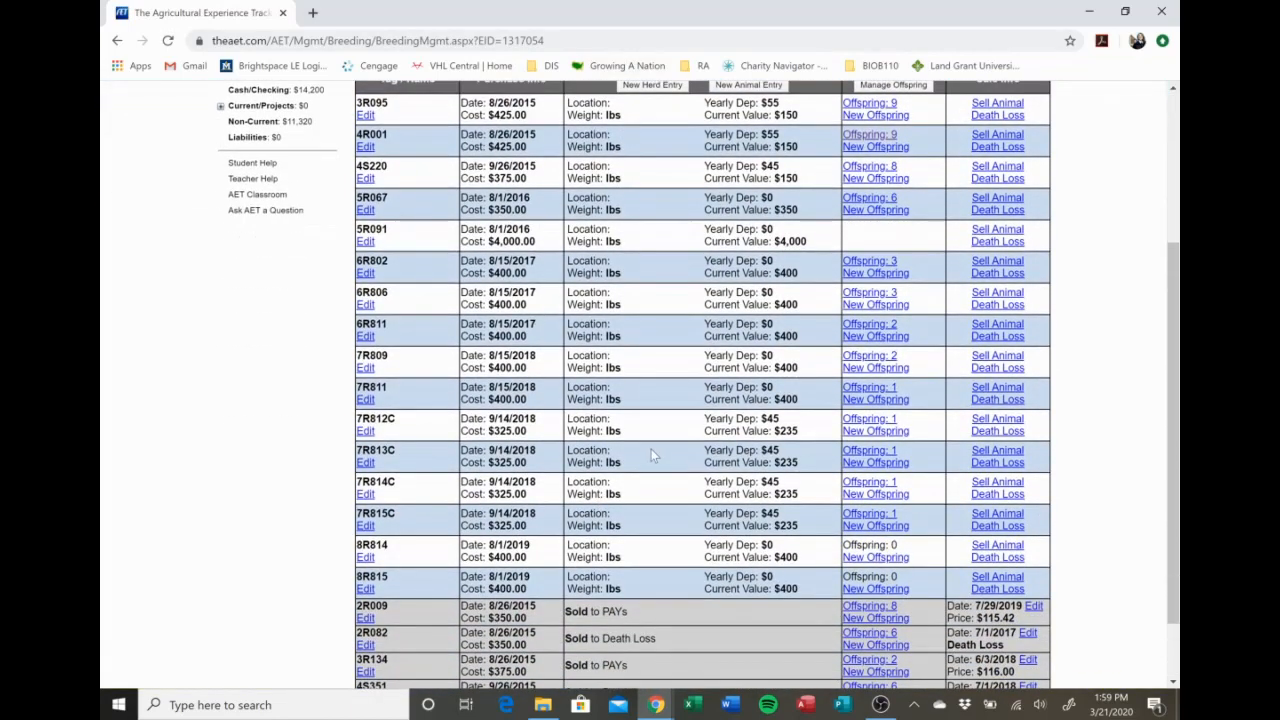
pyautogui.scroll(-3, 630, 505)
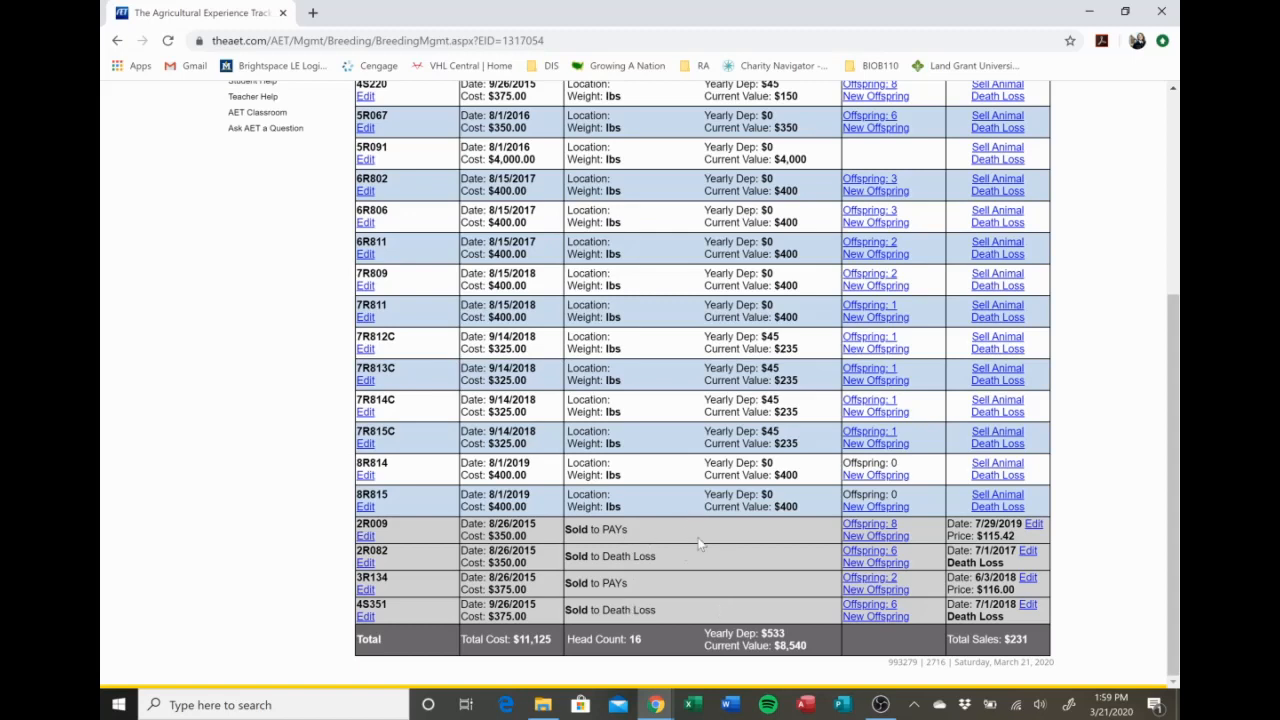
pyautogui.scroll(3, 700, 545)
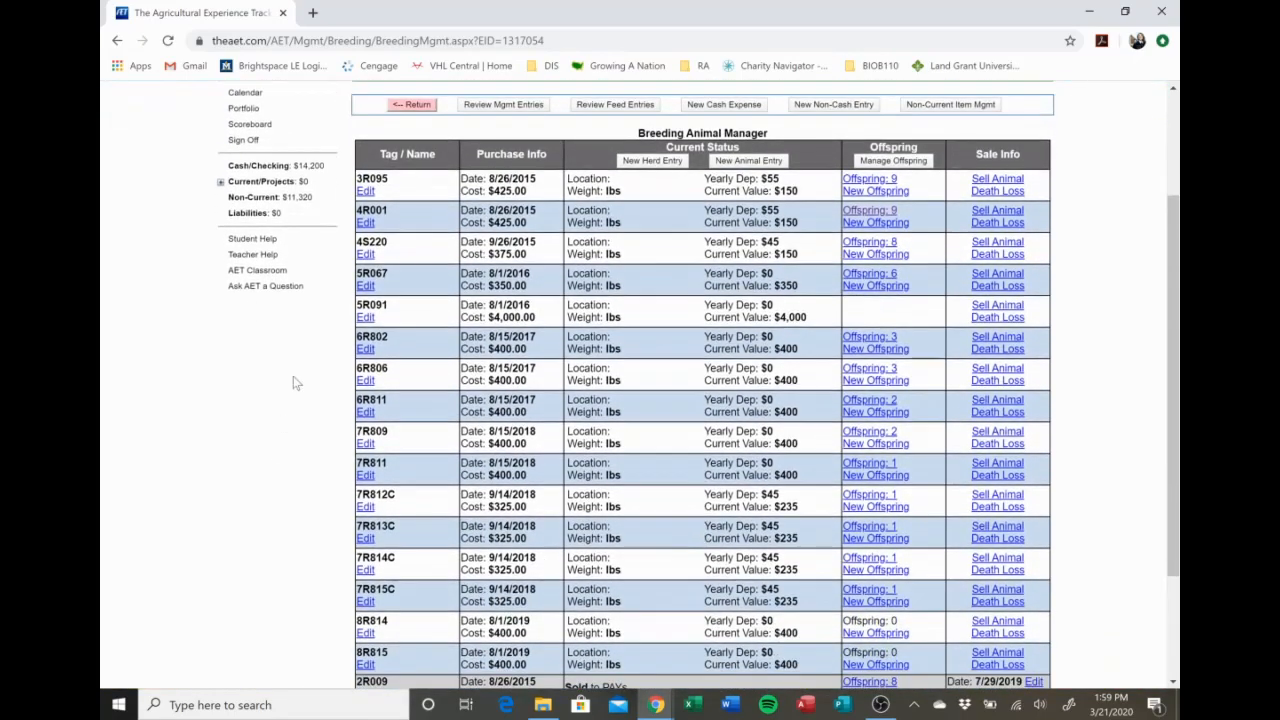
# Open the non-current item record of animal 3R095, review its purchase and depreciation fields, and save it.
pyautogui.click(365, 191)
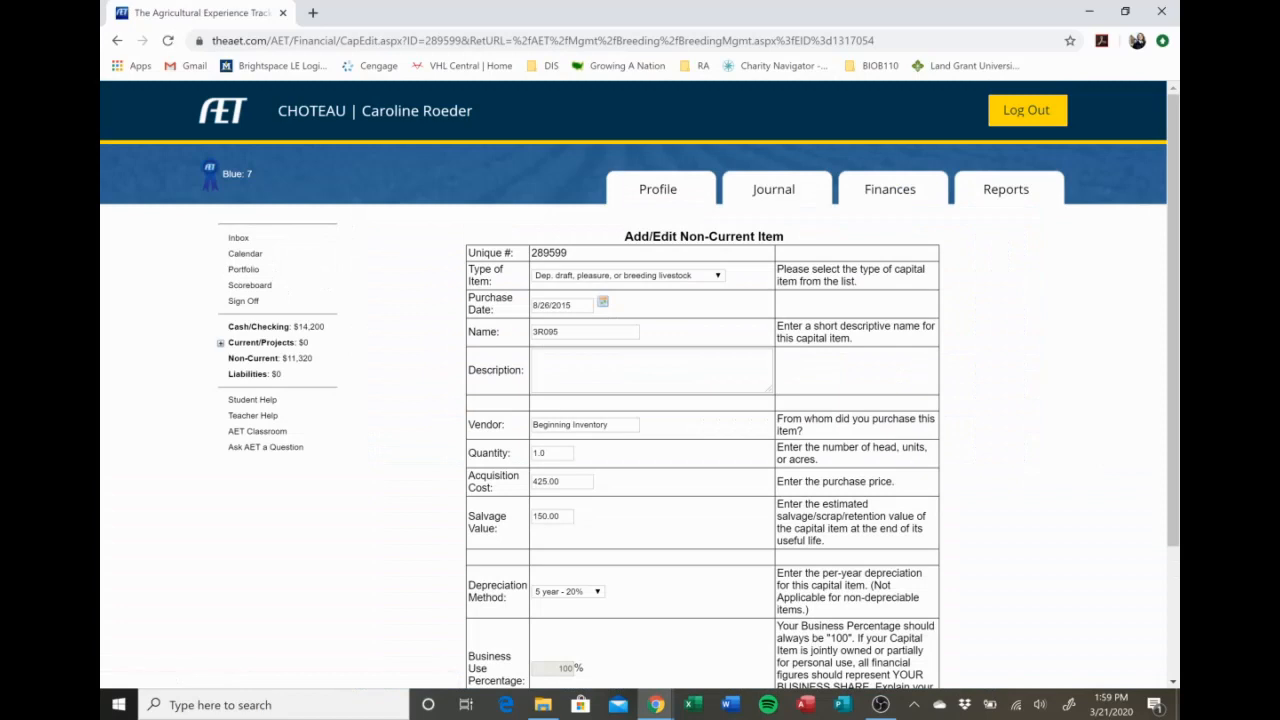
pyautogui.scroll(-1, 573, 178)
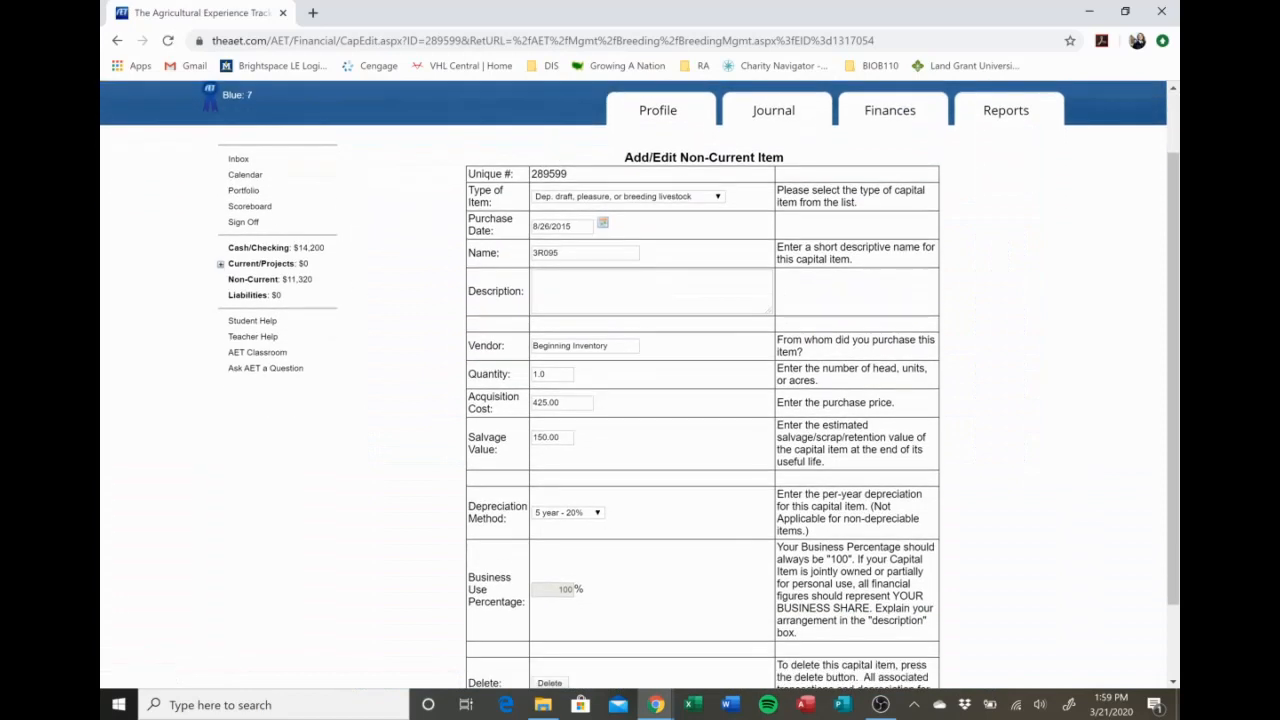
pyautogui.scroll(-1, 700, 400)
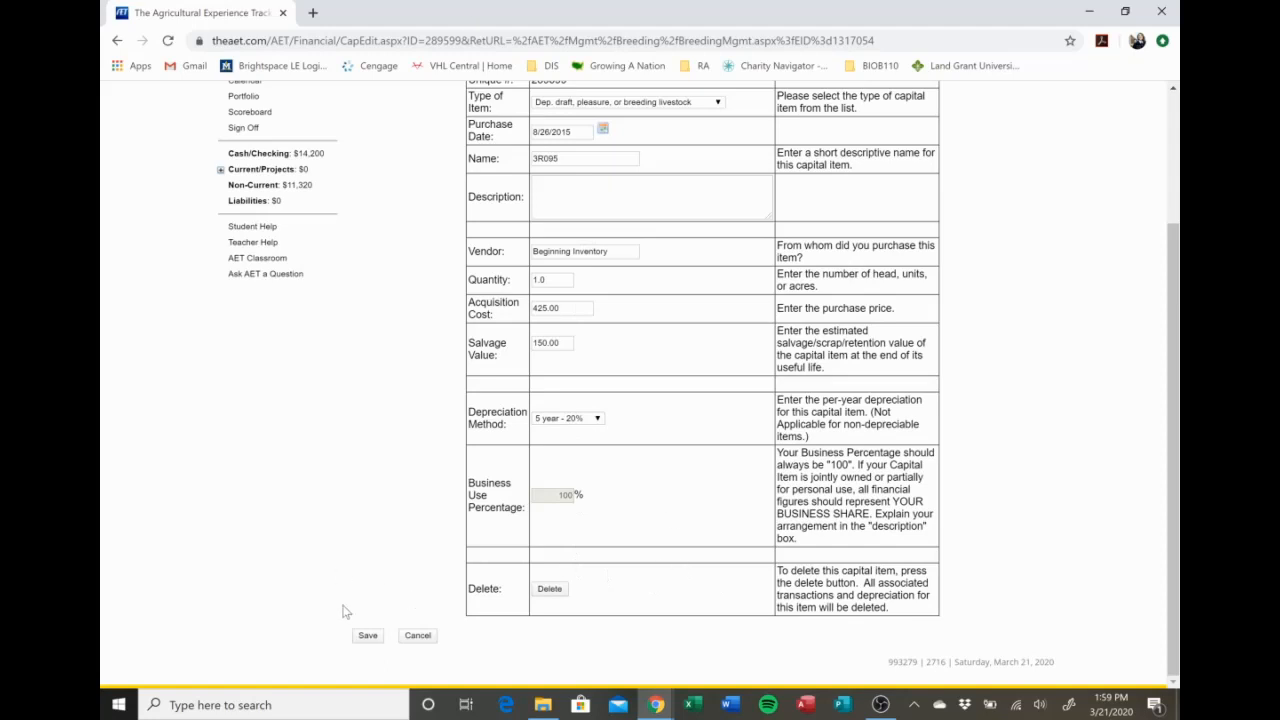
pyautogui.click(366, 637)
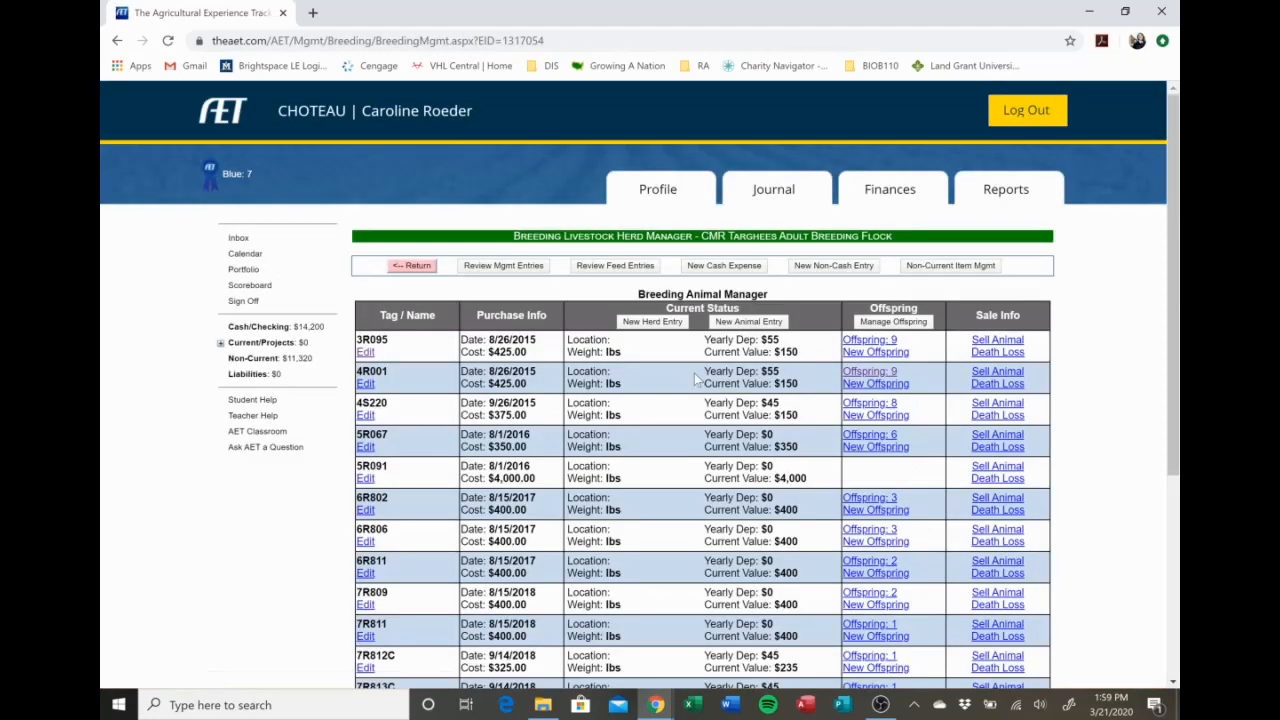
# Examine the existing offspring records of dam 3R095 and return to the breeding animal manager.
pyautogui.scroll(-3, 697, 378)
pyautogui.scroll(-2, 697, 378)
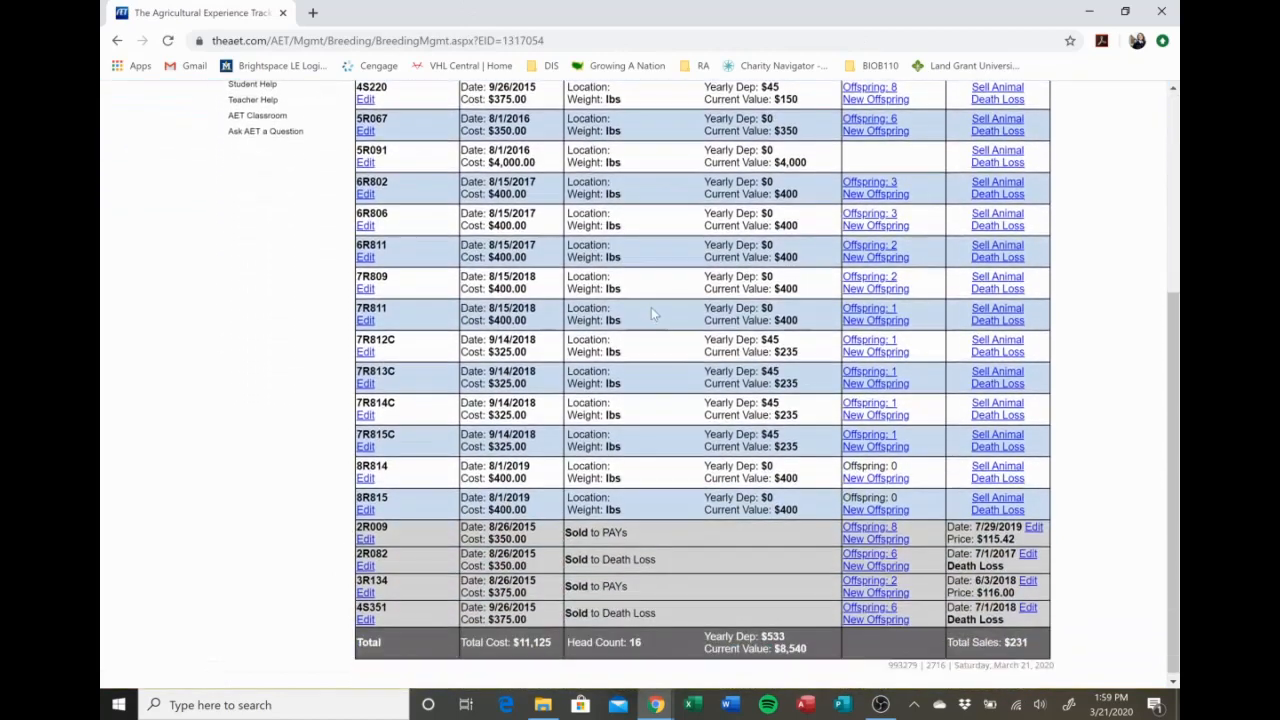
pyautogui.scroll(5, 651, 307)
pyautogui.scroll(-5, 655, 364)
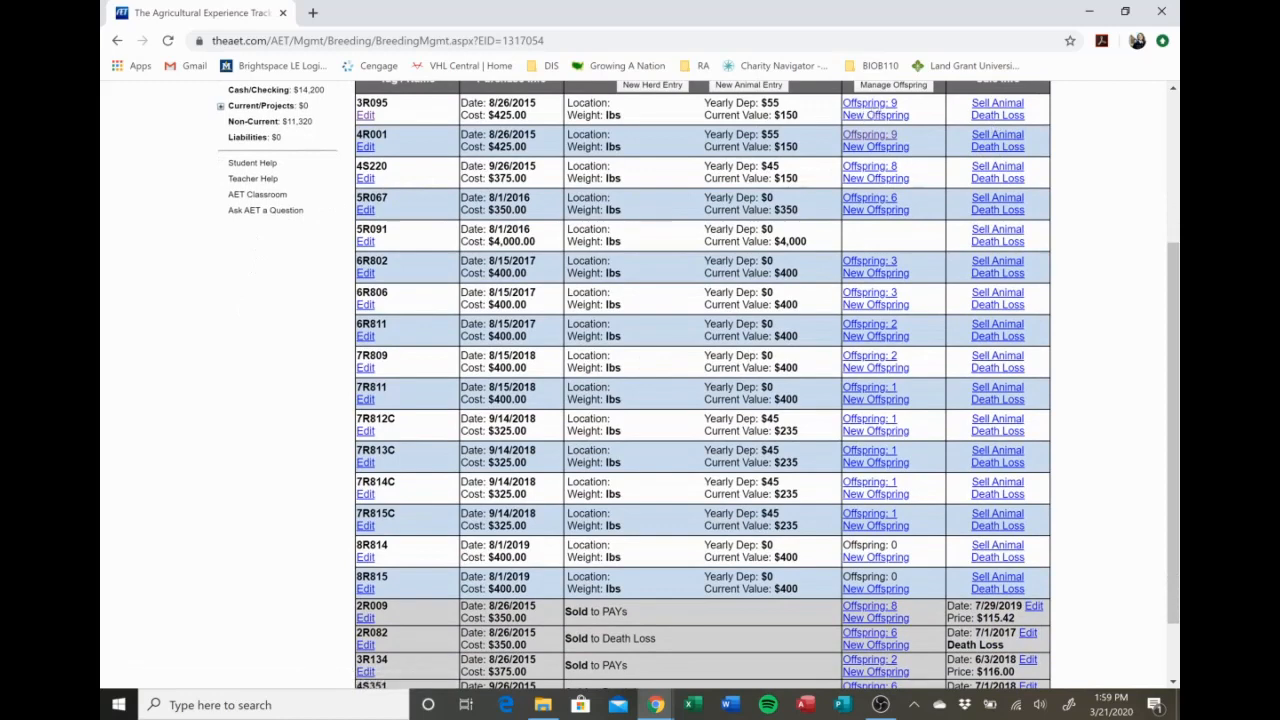
pyautogui.click(888, 107)
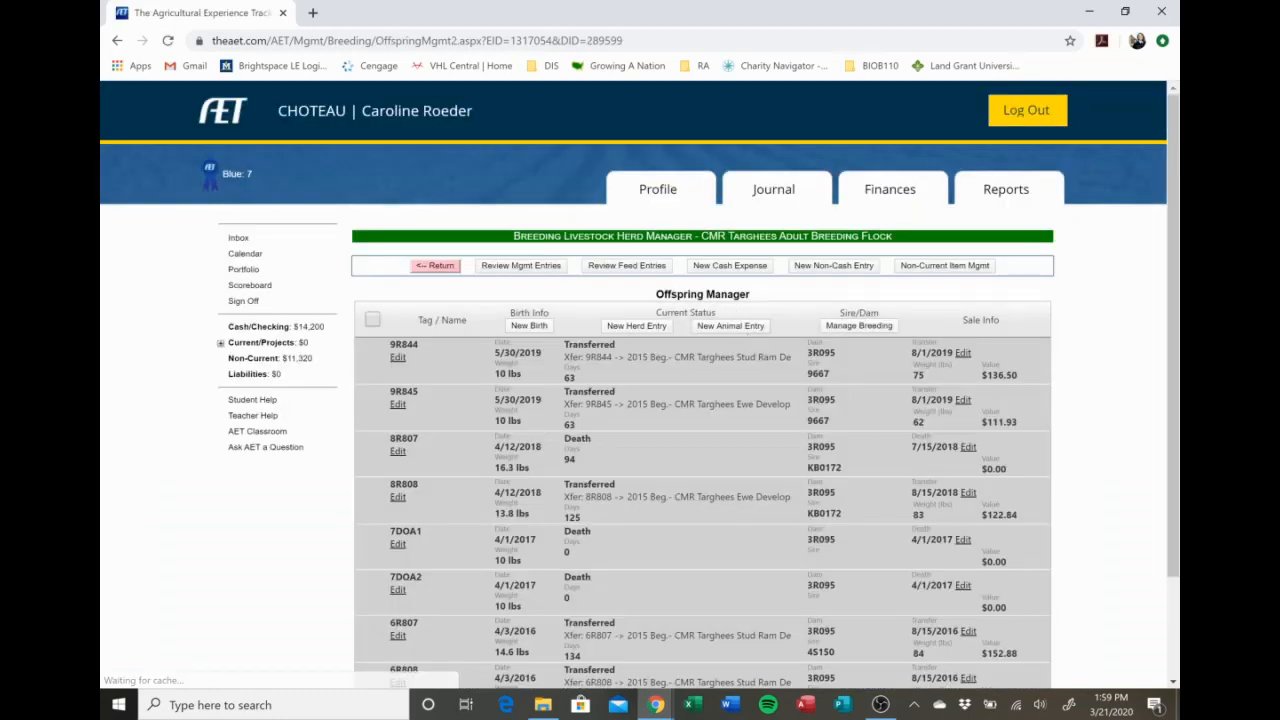
pyautogui.scroll(-1, 792, 298)
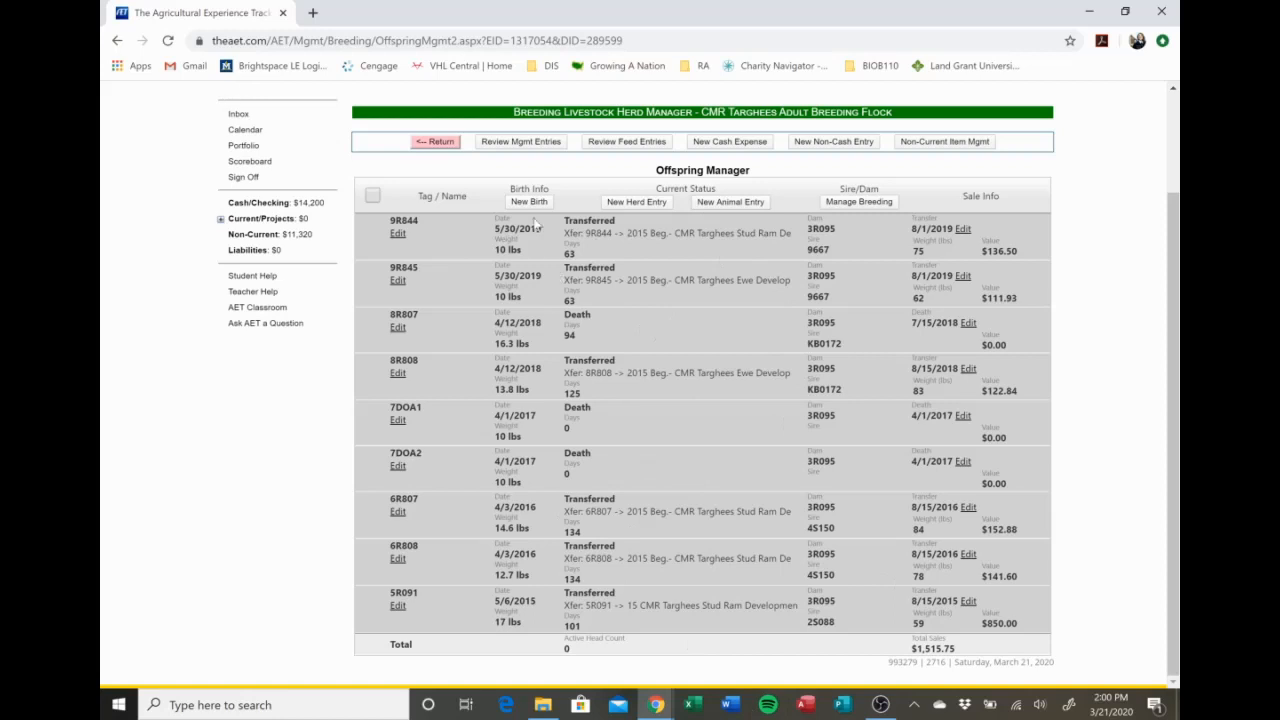
pyautogui.click(442, 146)
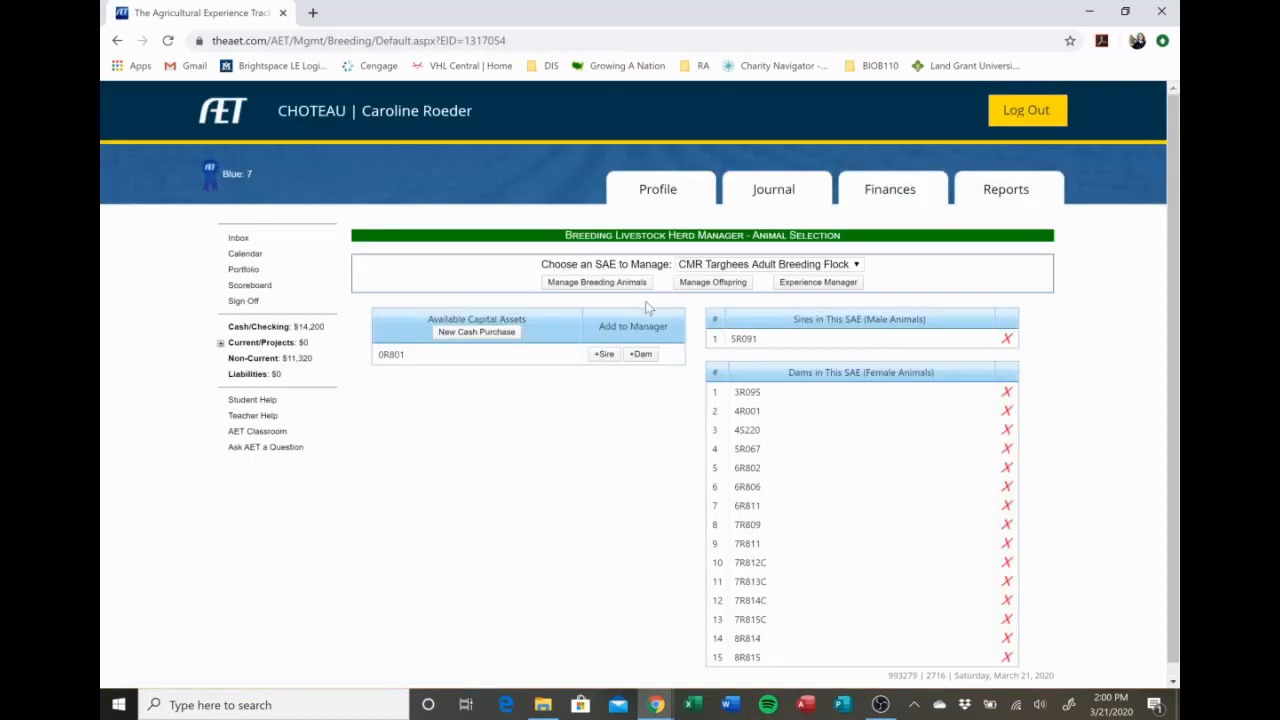
pyautogui.click(640, 284)
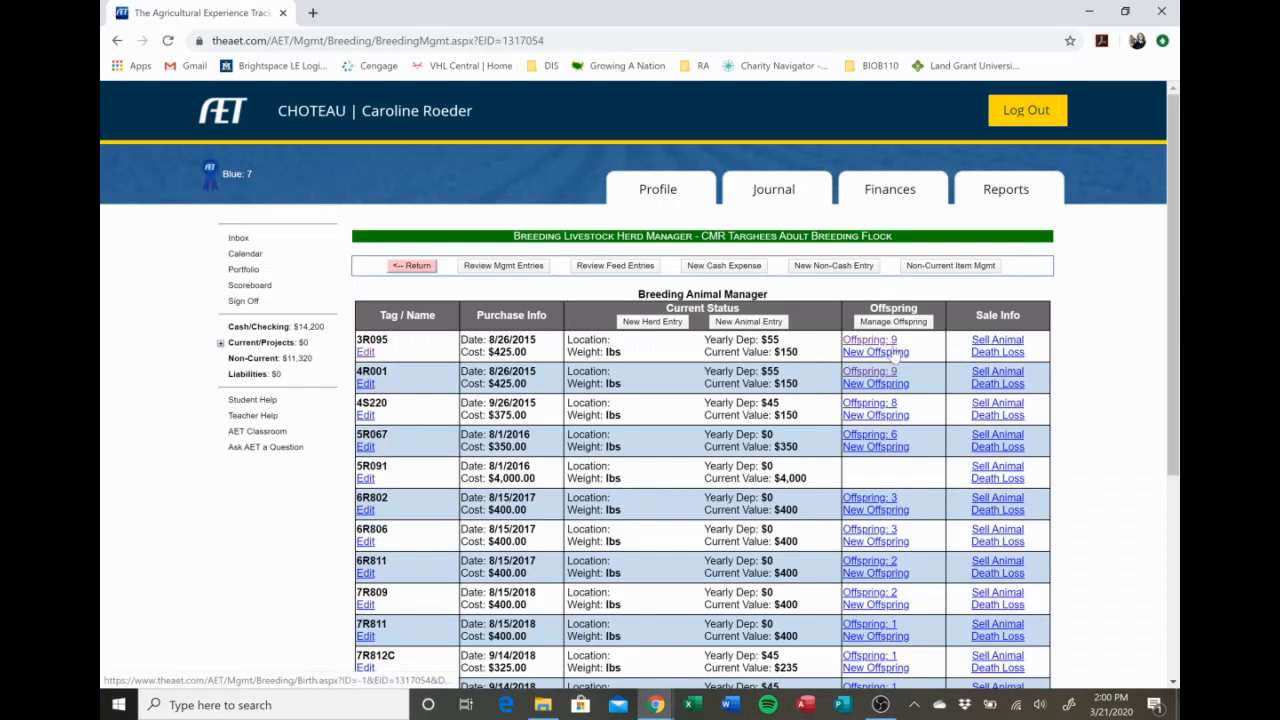
# Start a new birth record for dam 3R095 and enter the offspring tag 9R827.
pyautogui.click(893, 354)
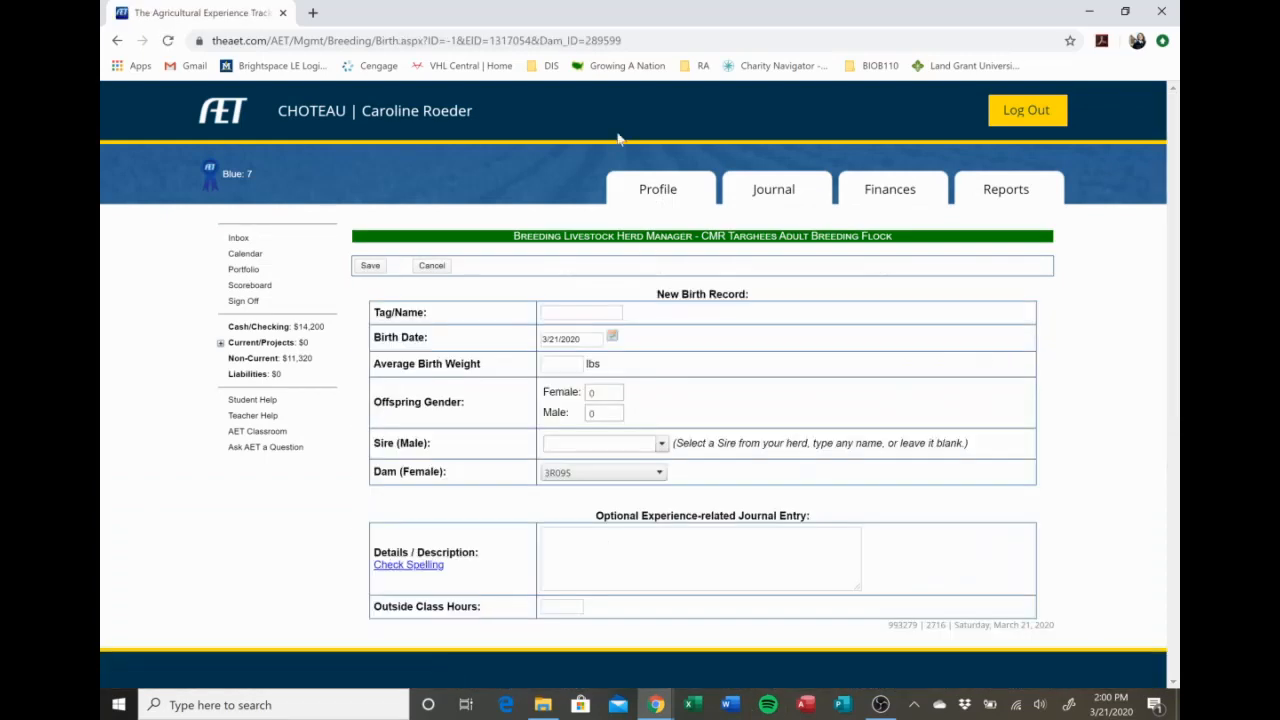
pyautogui.click(617, 312)
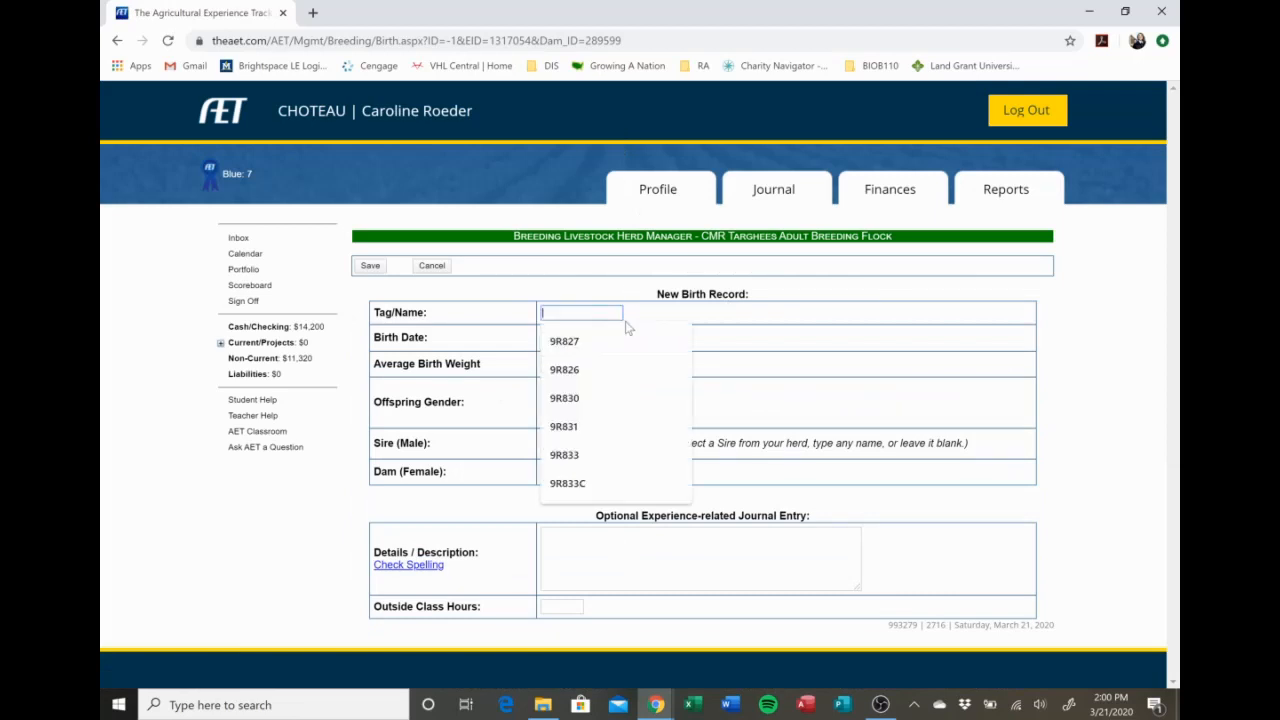
pyautogui.click(676, 337)
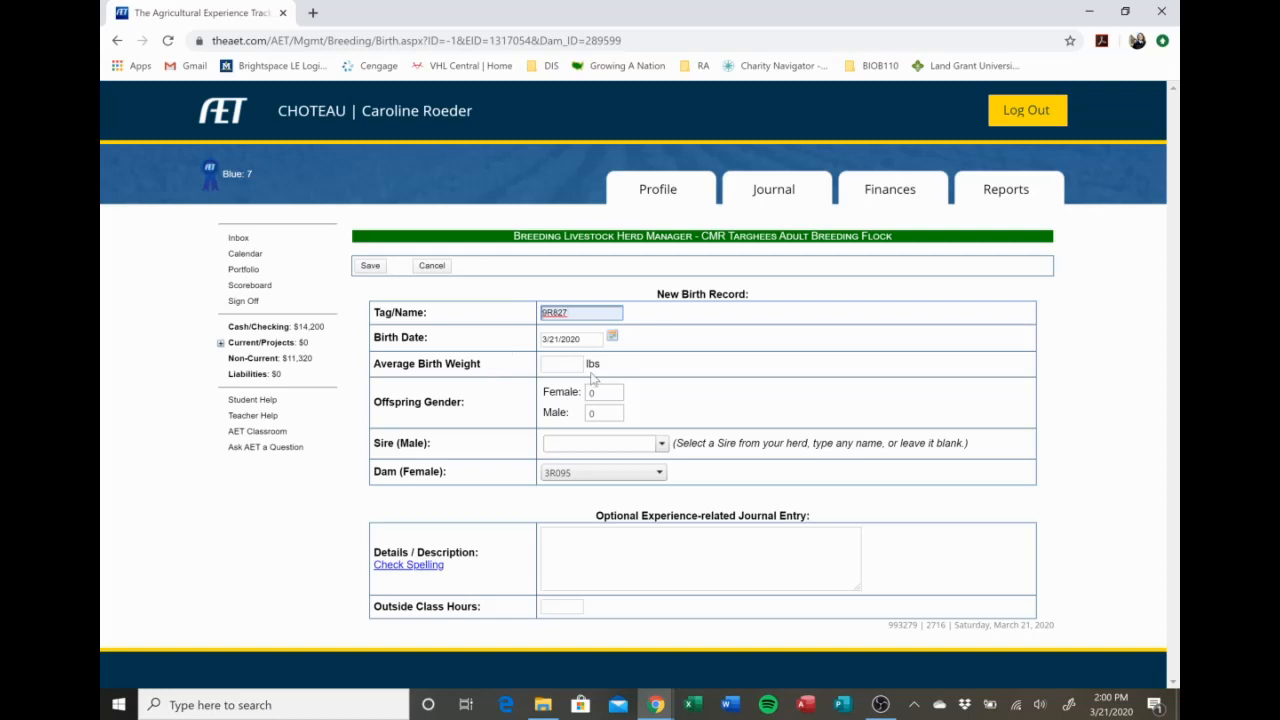
# Set the female offspring count to 1 and check the birth weight field, leaving it blank.
pyautogui.click(561, 364)
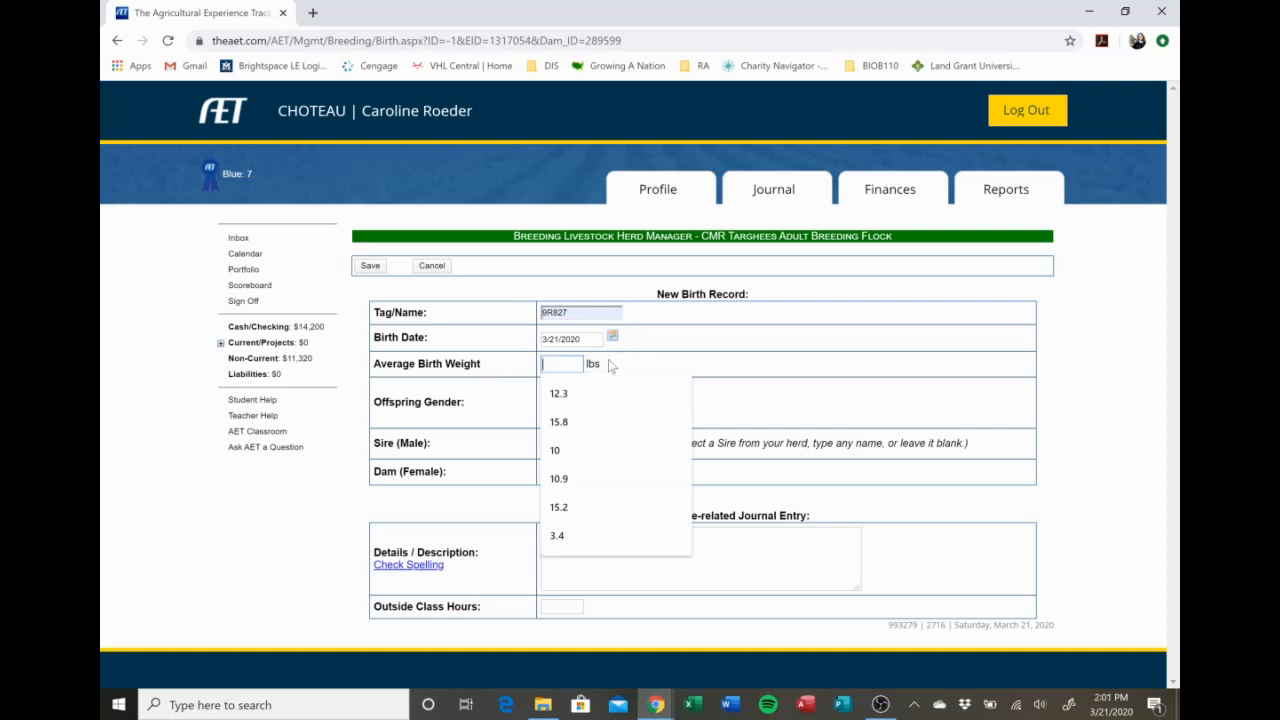
pyautogui.click(672, 336)
pyautogui.press('Tab')
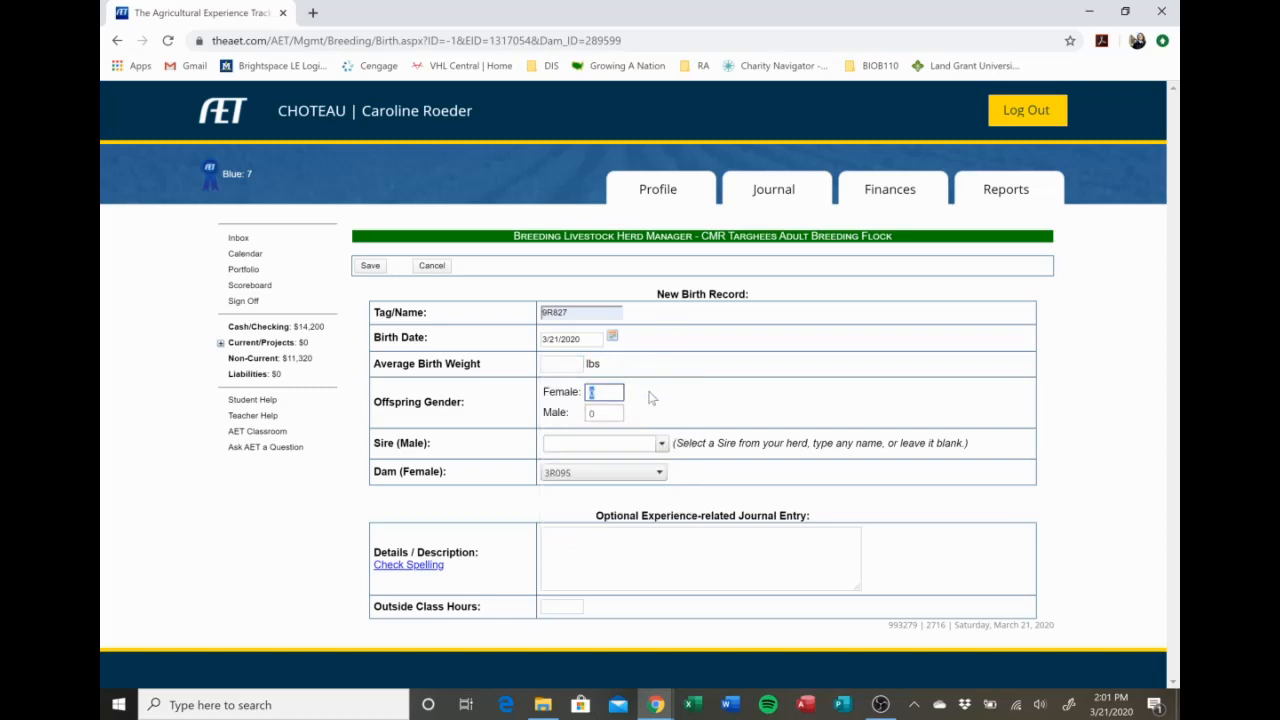
pyautogui.write('1')
pyautogui.click(561, 364)
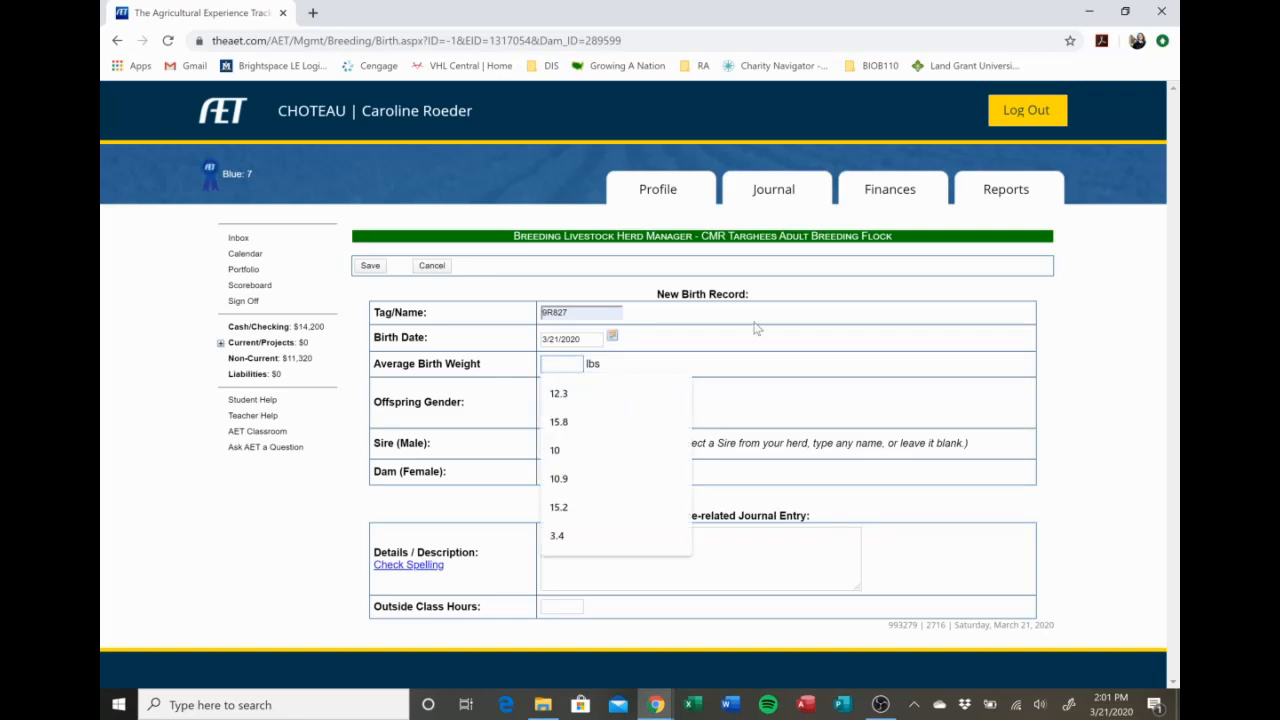
pyautogui.click(765, 373)
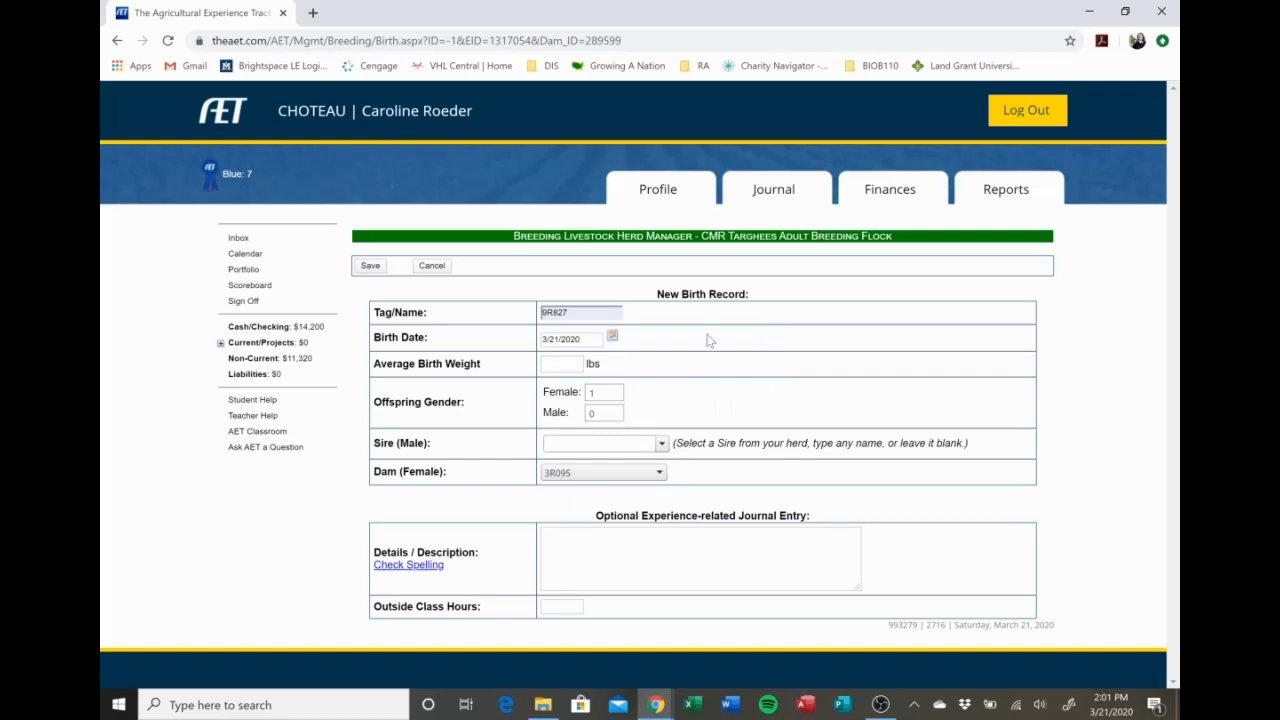
# Look through the available sires and dams without changing either, and cancel the new birth record.
pyautogui.click(648, 443)
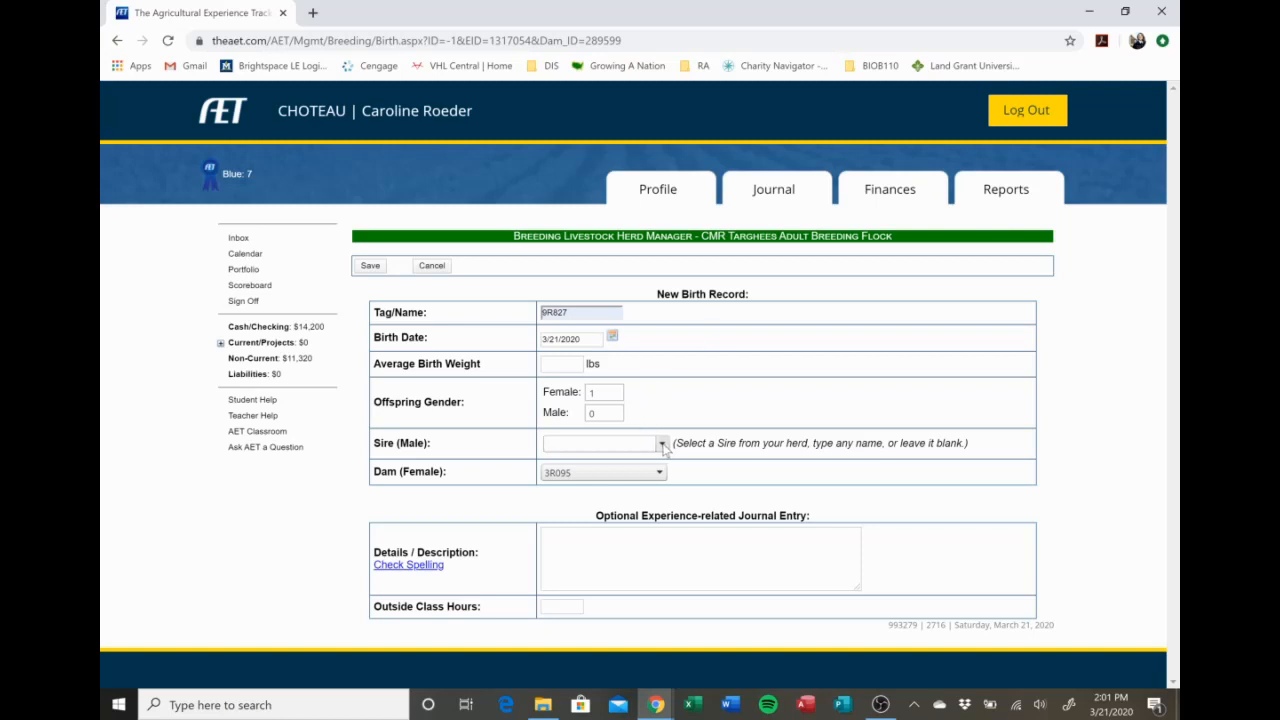
pyautogui.click(679, 398)
pyautogui.click(656, 473)
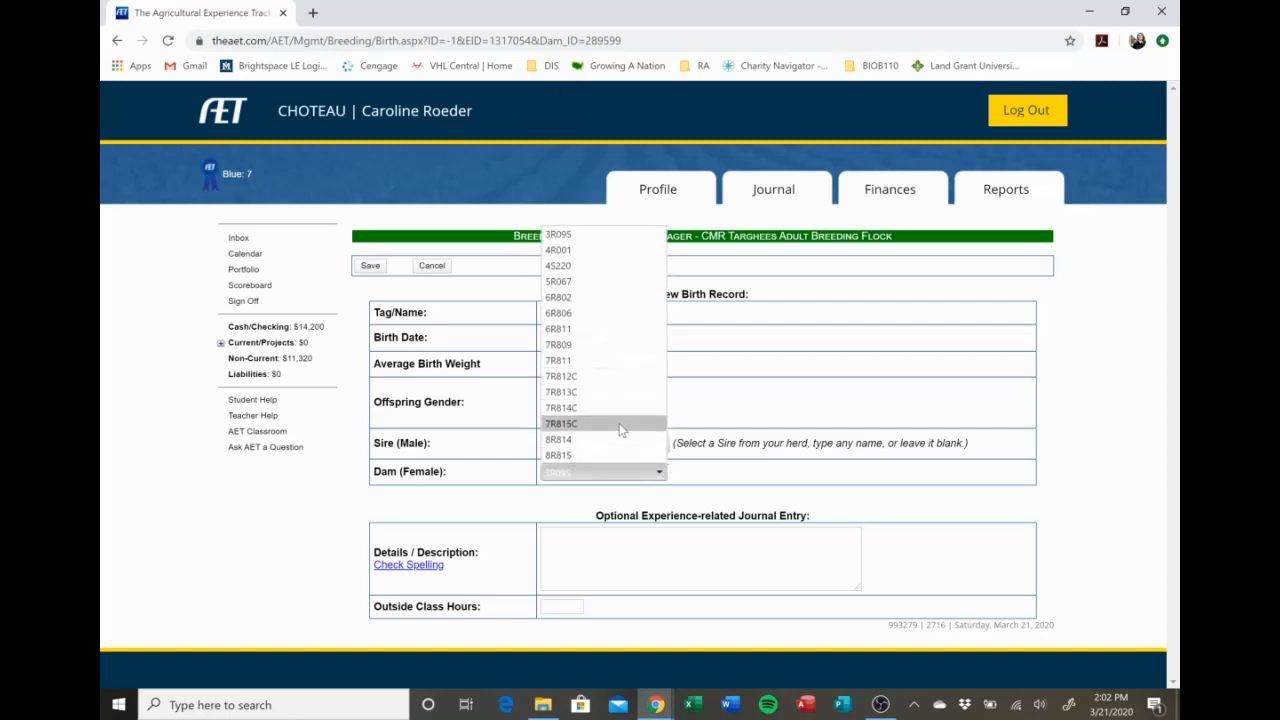
pyautogui.click(724, 392)
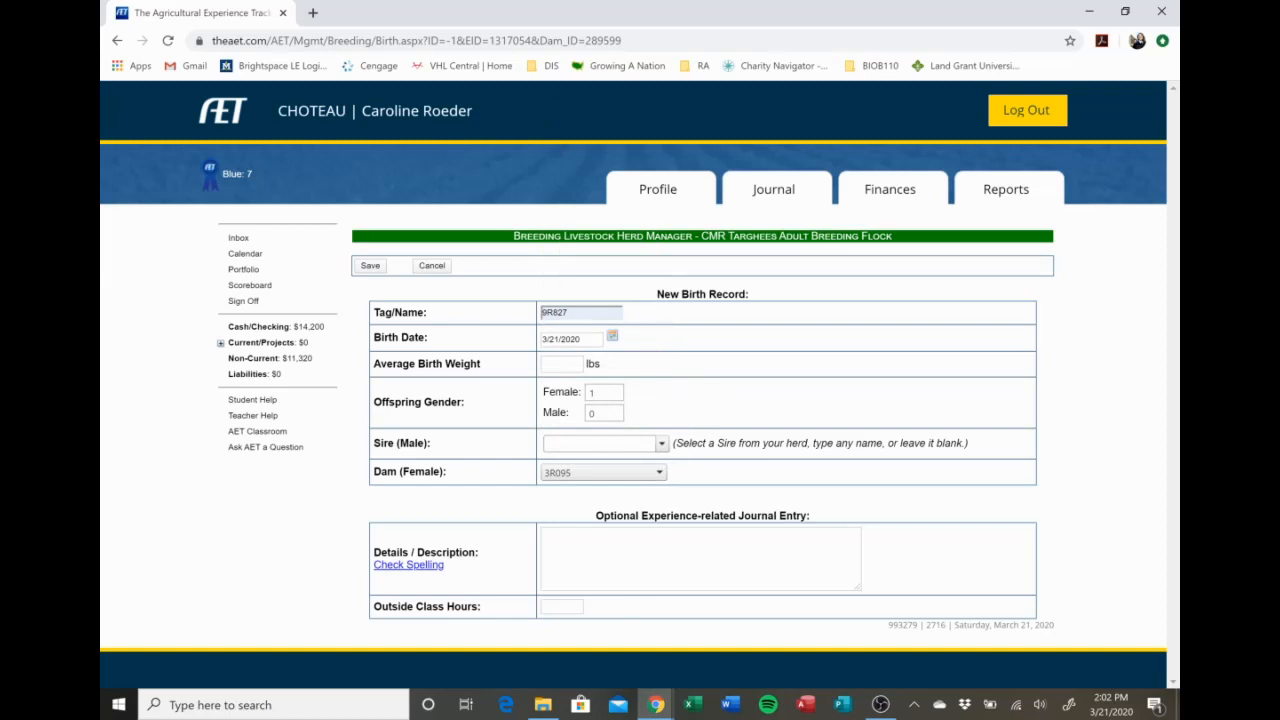
pyautogui.click(444, 268)
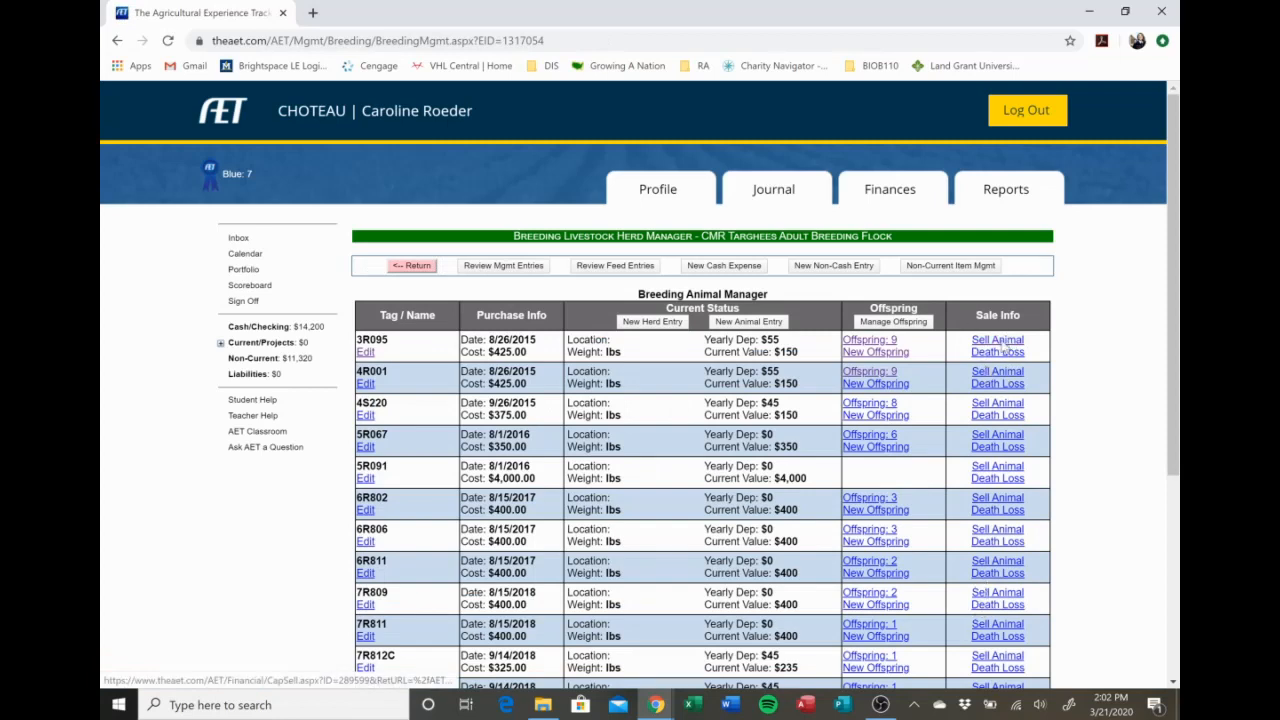
# View the sale form and the death-loss form for animal 3R095, cancelling each one without recording anything.
pyautogui.click(1001, 343)
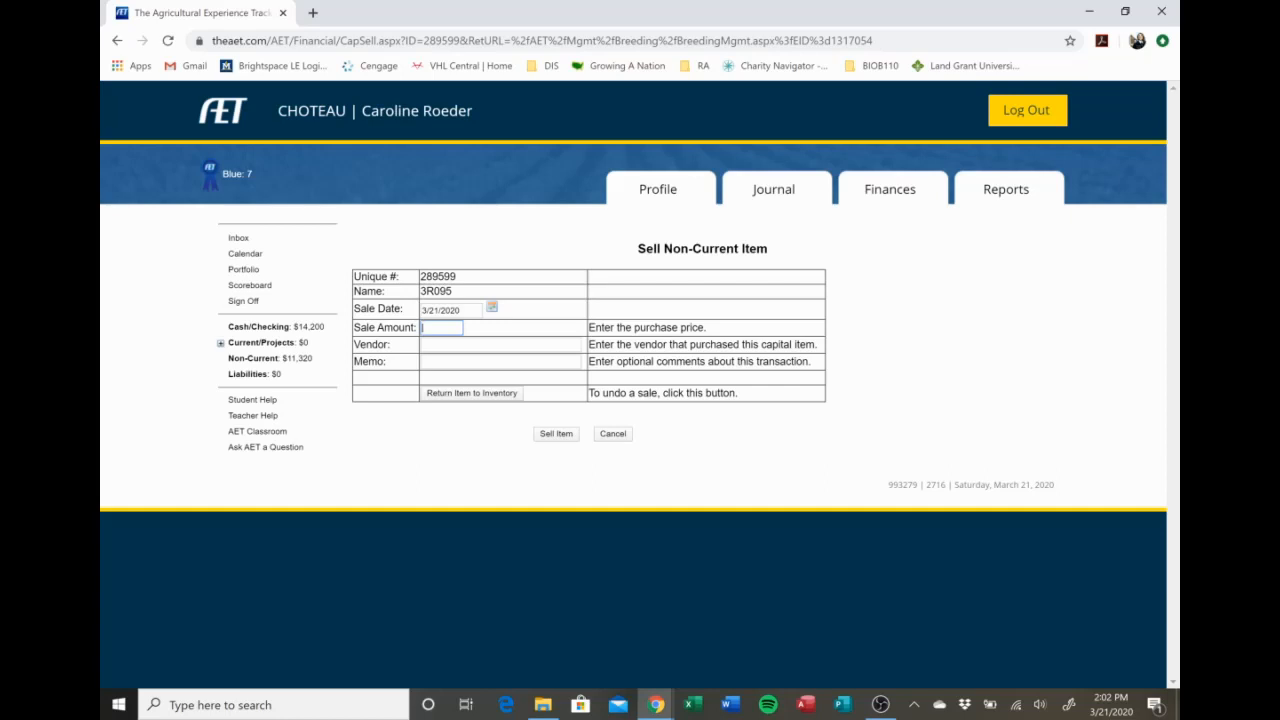
pyautogui.click(613, 435)
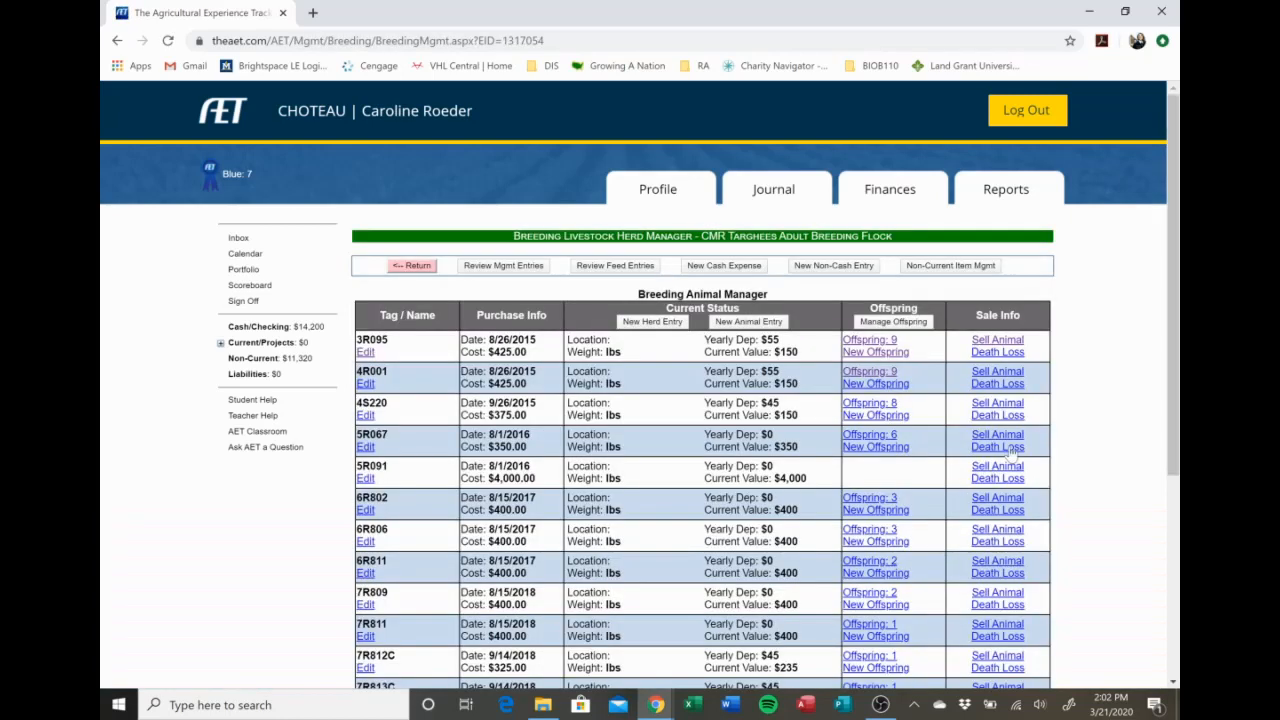
pyautogui.click(997, 352)
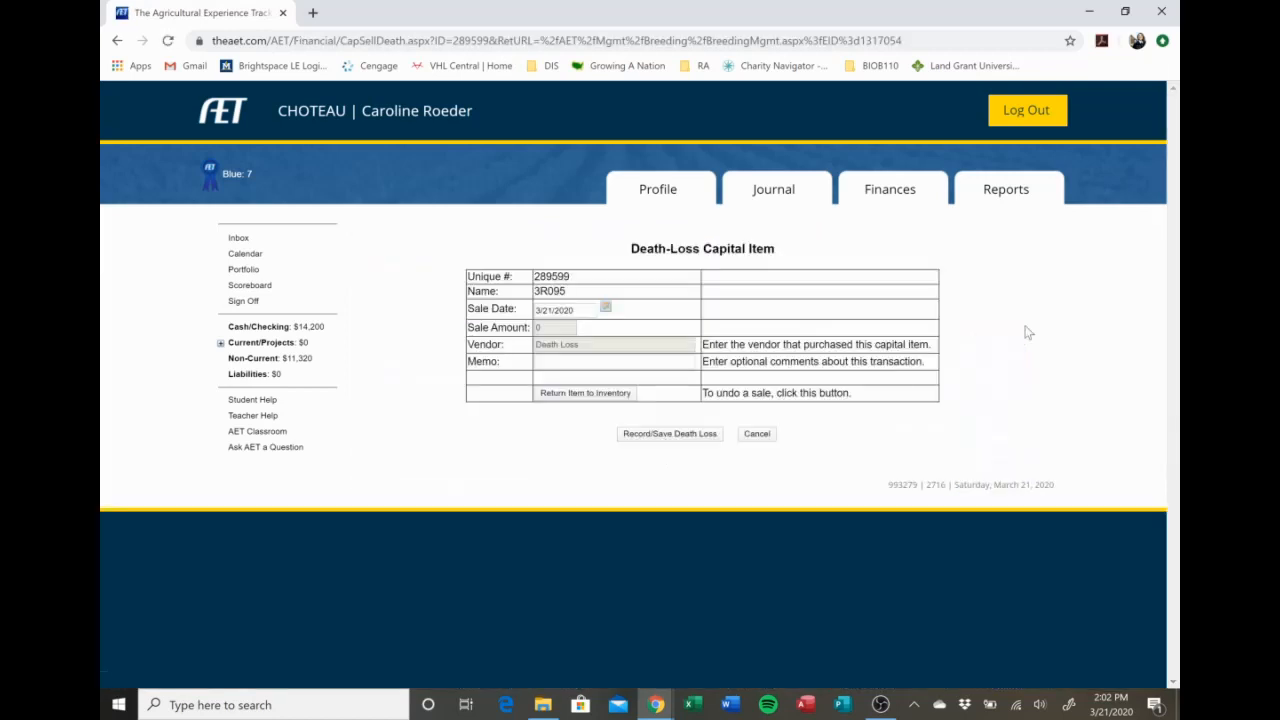
pyautogui.click(610, 362)
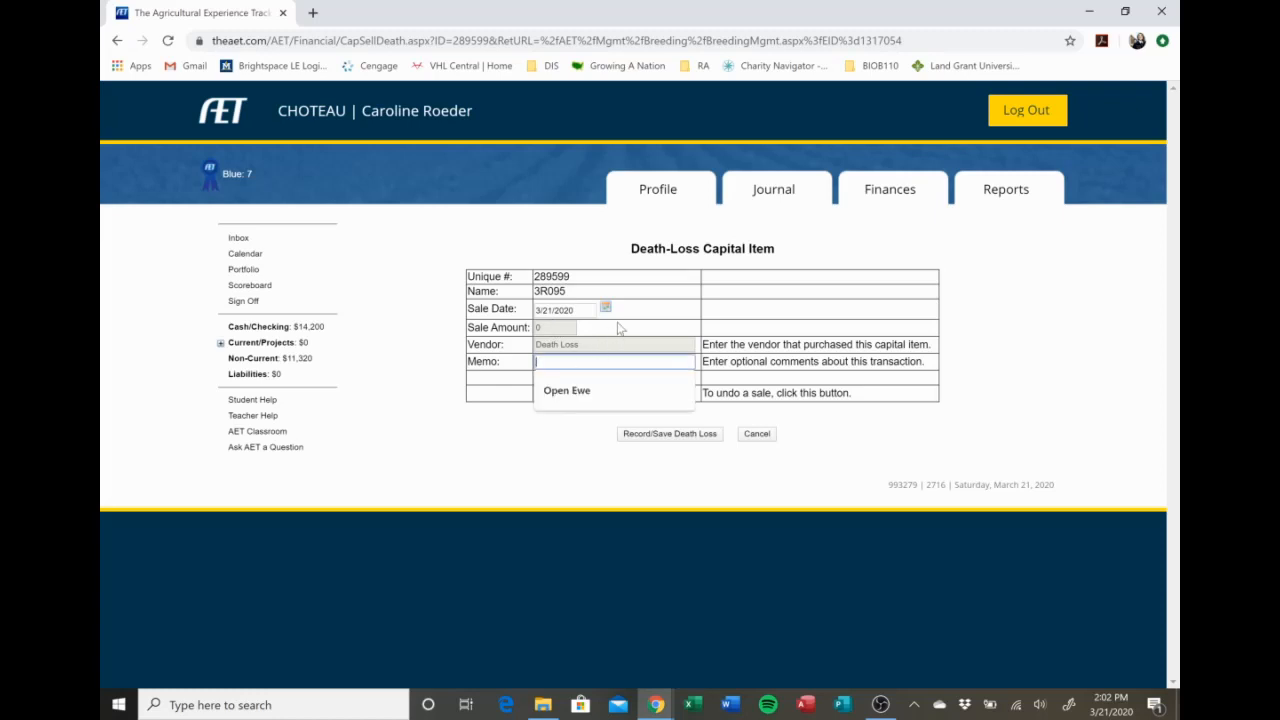
pyautogui.click(724, 287)
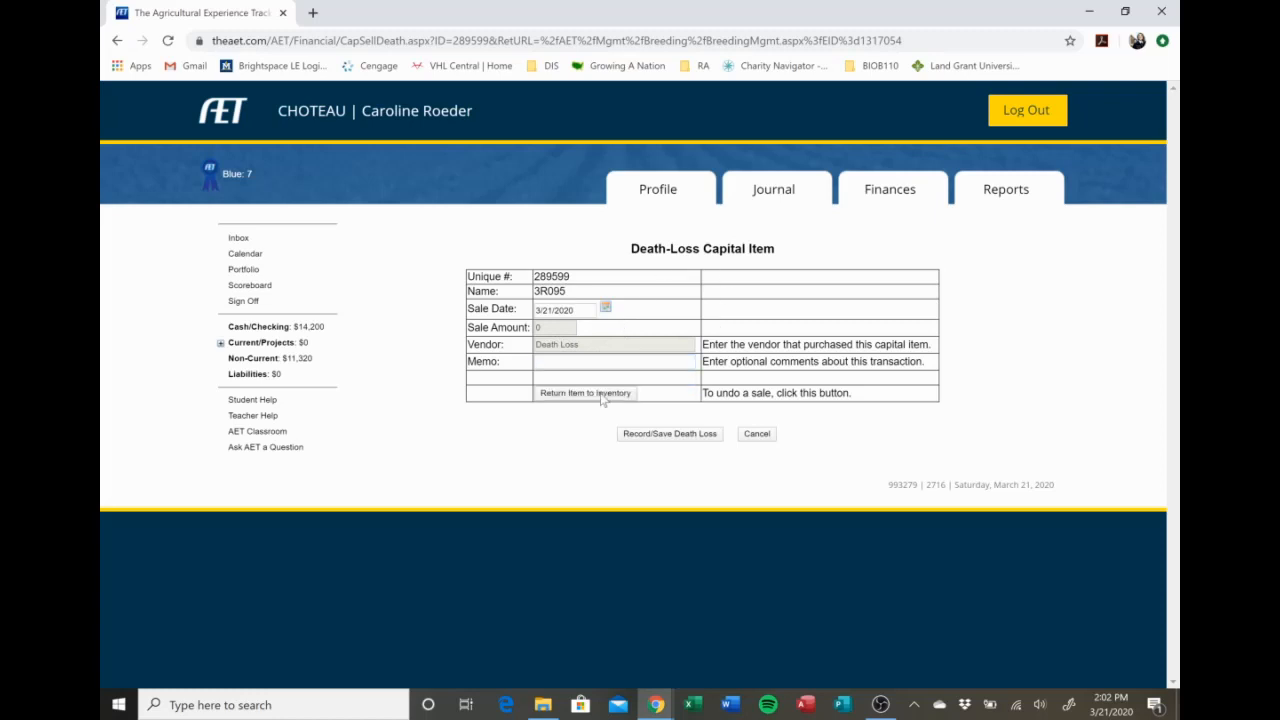
pyautogui.click(757, 434)
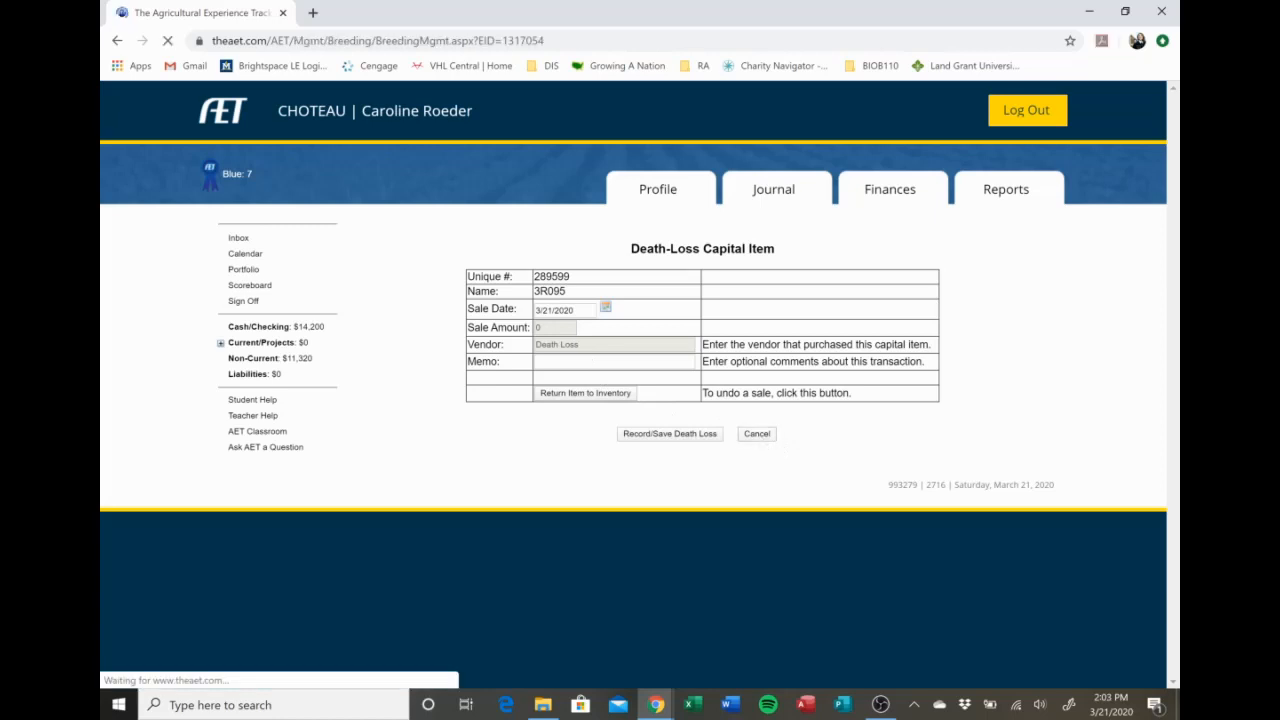
# Look through the breeding animal list, including the sold animals and the totals for yearly depreciation and current value.
pyautogui.scroll(-1, 978, 368)
pyautogui.scroll(-2, 978, 368)
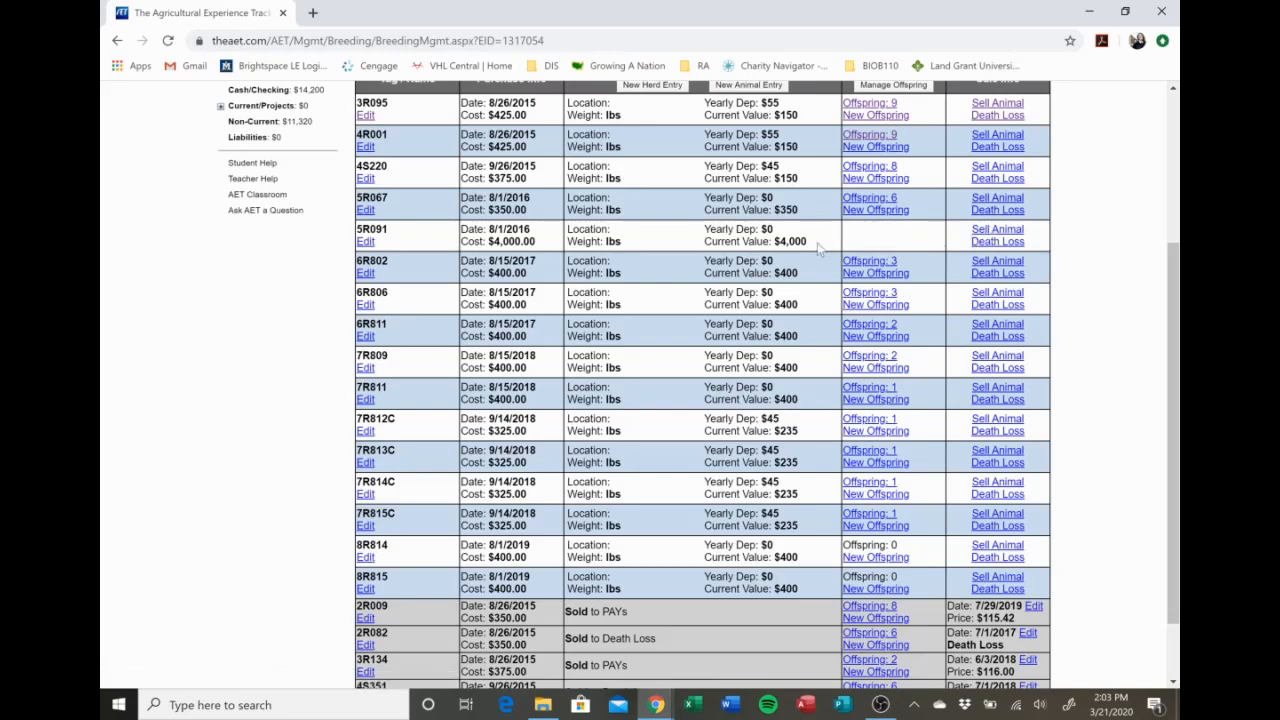
pyautogui.scroll(-2, 885, 248)
pyautogui.scroll(5, 885, 255)
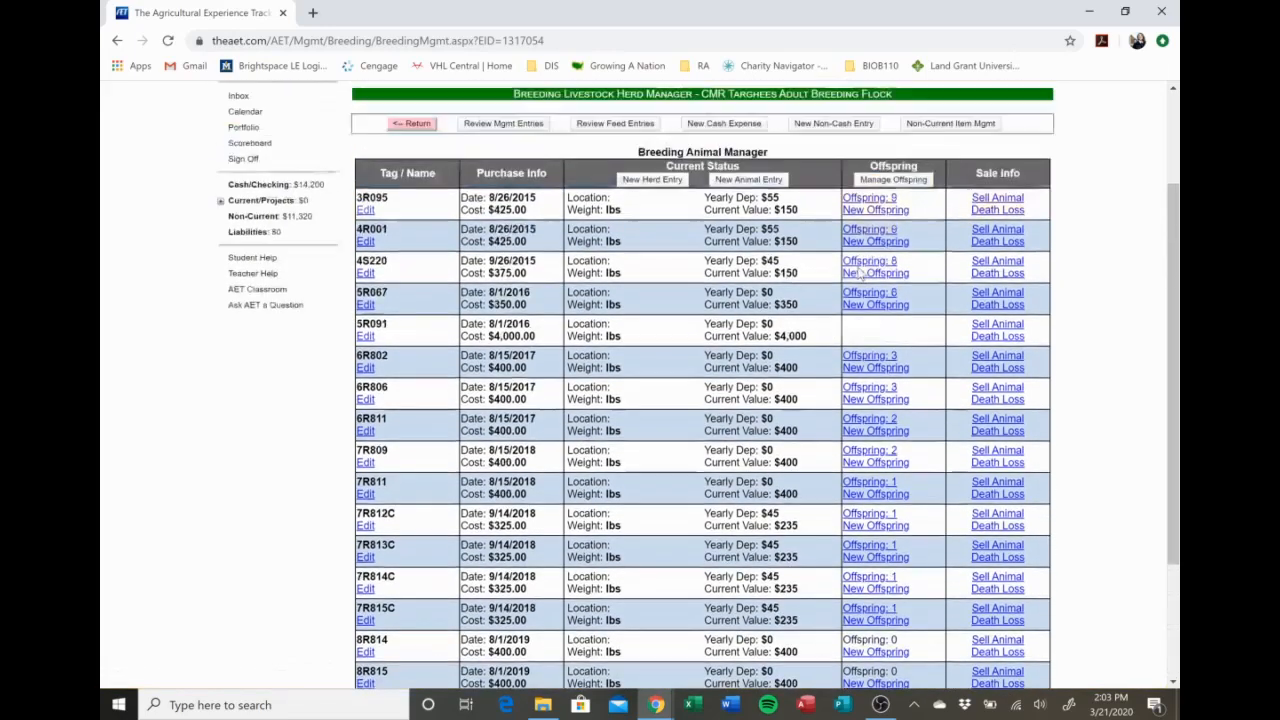
pyautogui.scroll(-3, 825, 299)
pyautogui.scroll(-4, 826, 309)
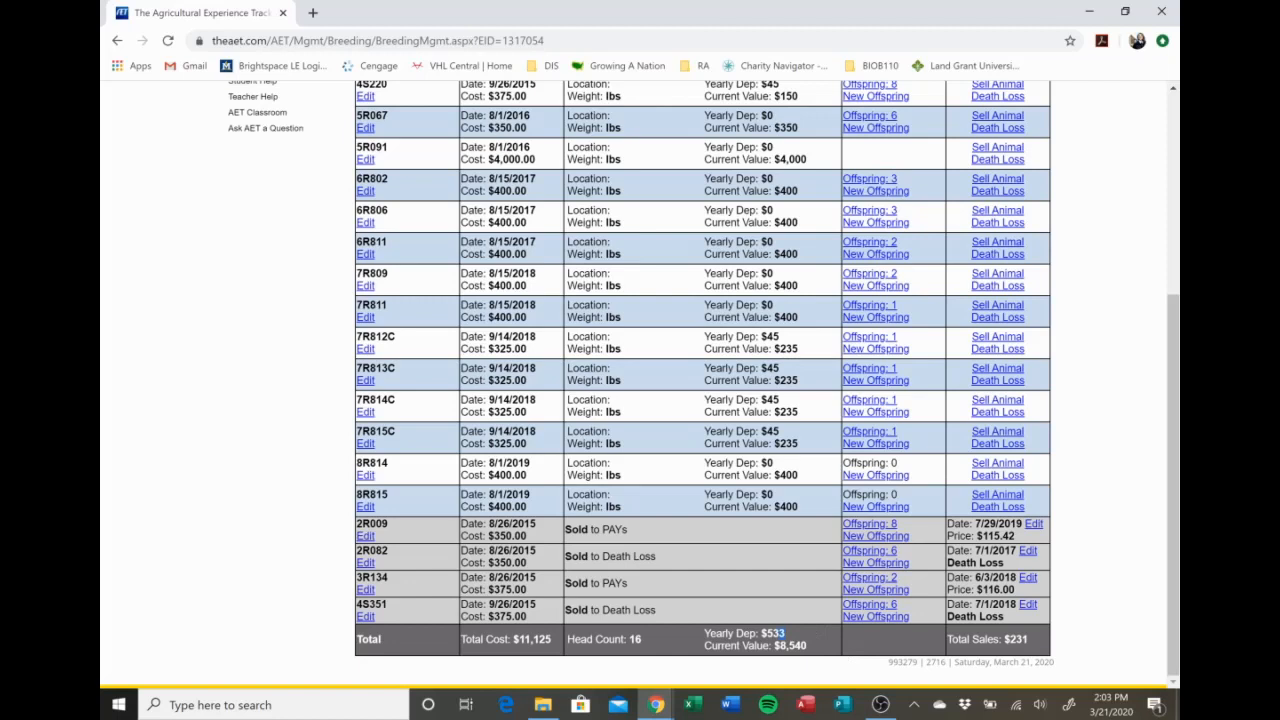
pyautogui.click(812, 648)
pyautogui.scroll(4, 729, 191)
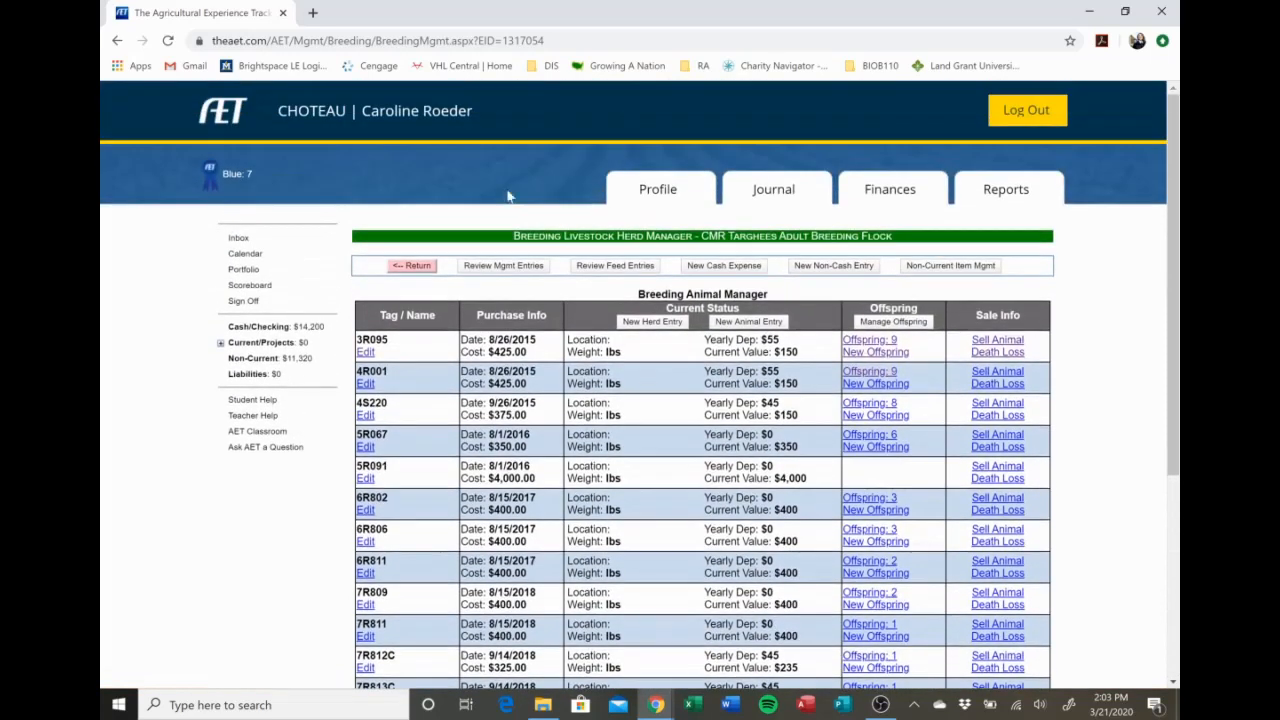
# Start a new management entry for all active breeding animals and set the management operation to Dewormer.
pyautogui.click(665, 324)
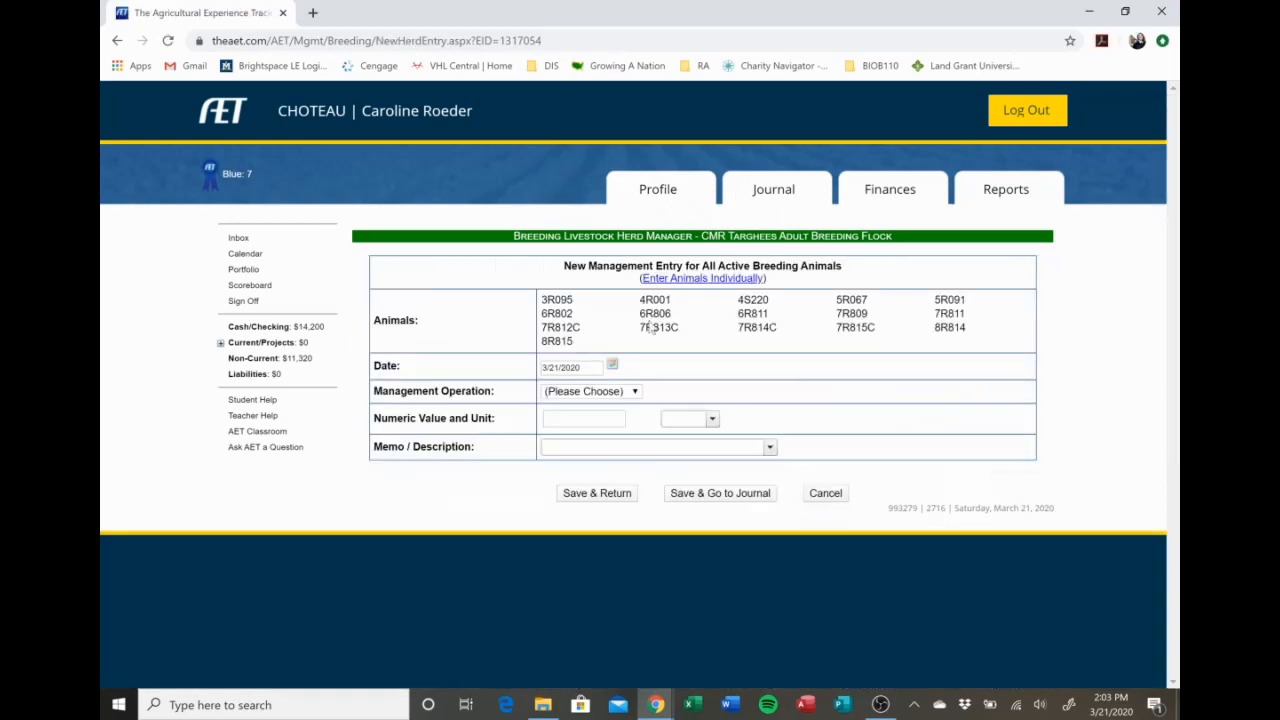
pyautogui.click(600, 391)
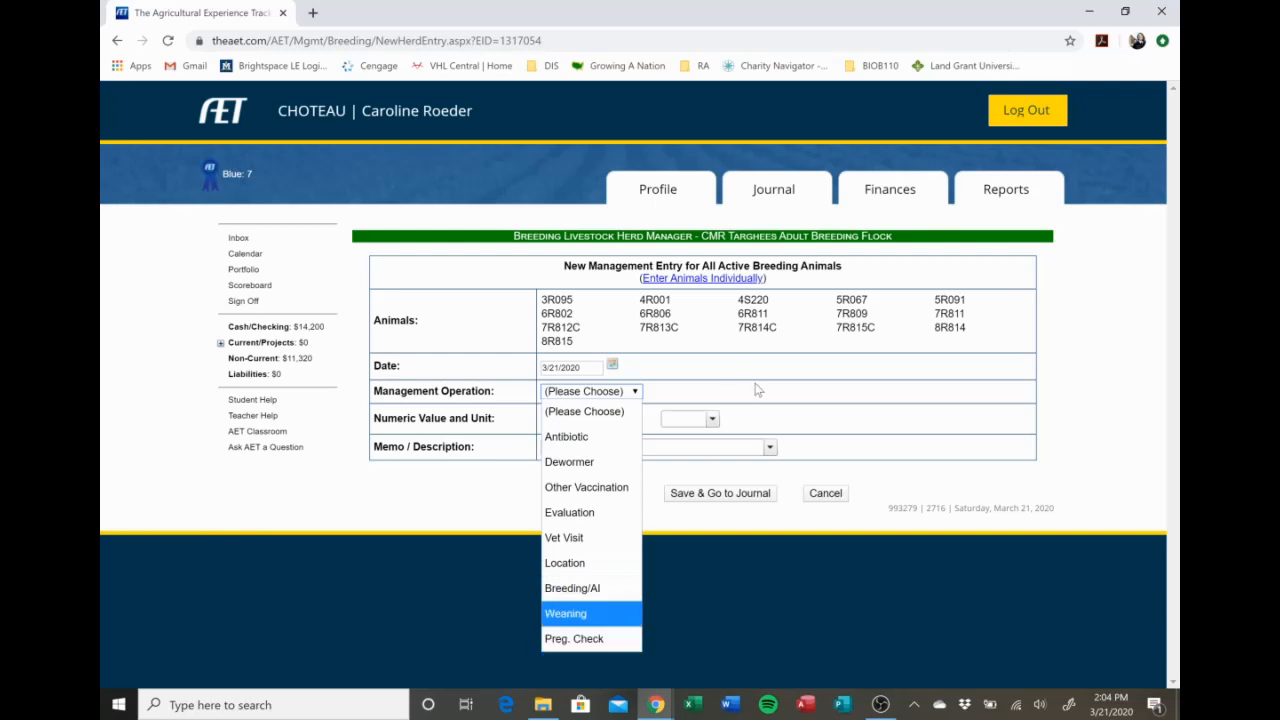
pyautogui.click(605, 437)
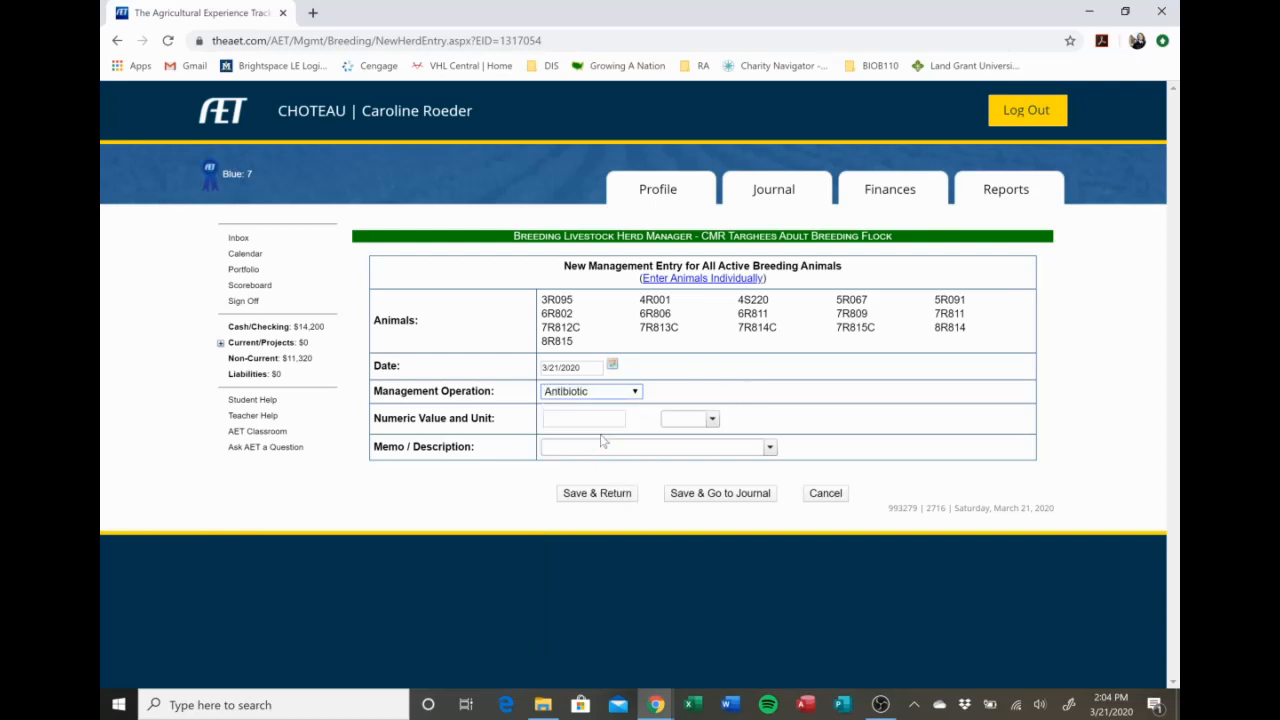
pyautogui.click(614, 393)
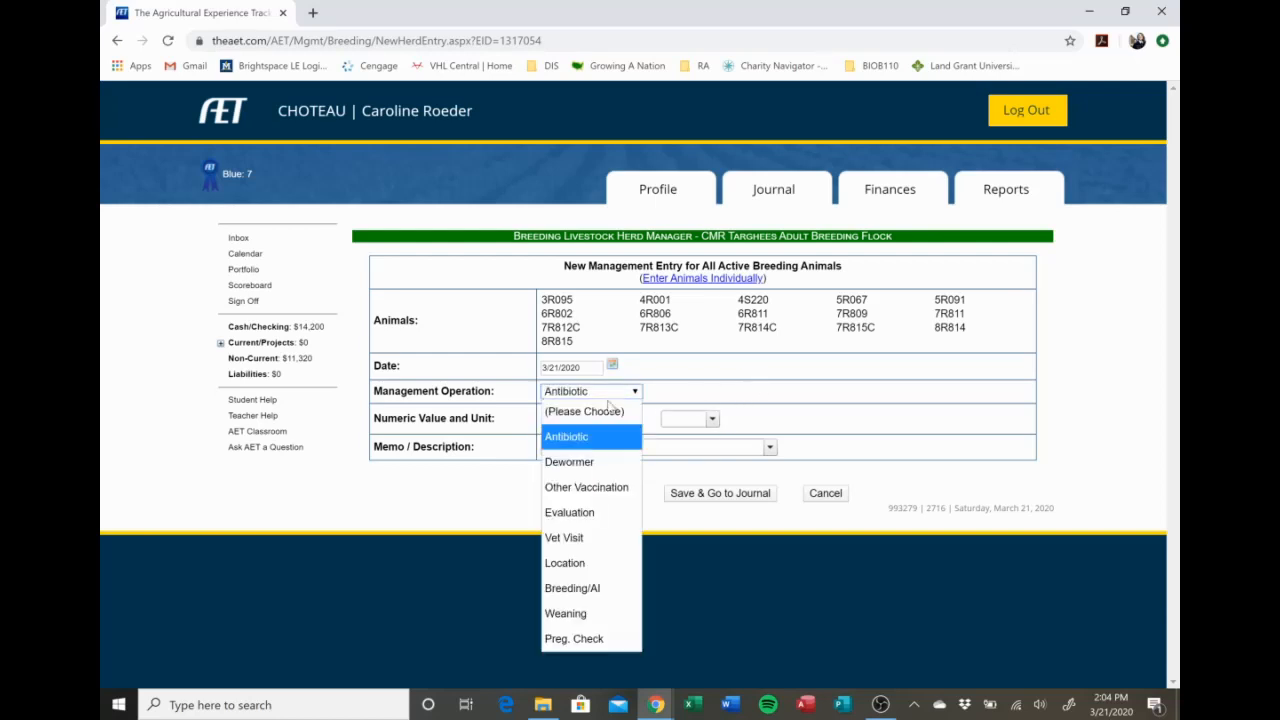
pyautogui.click(580, 460)
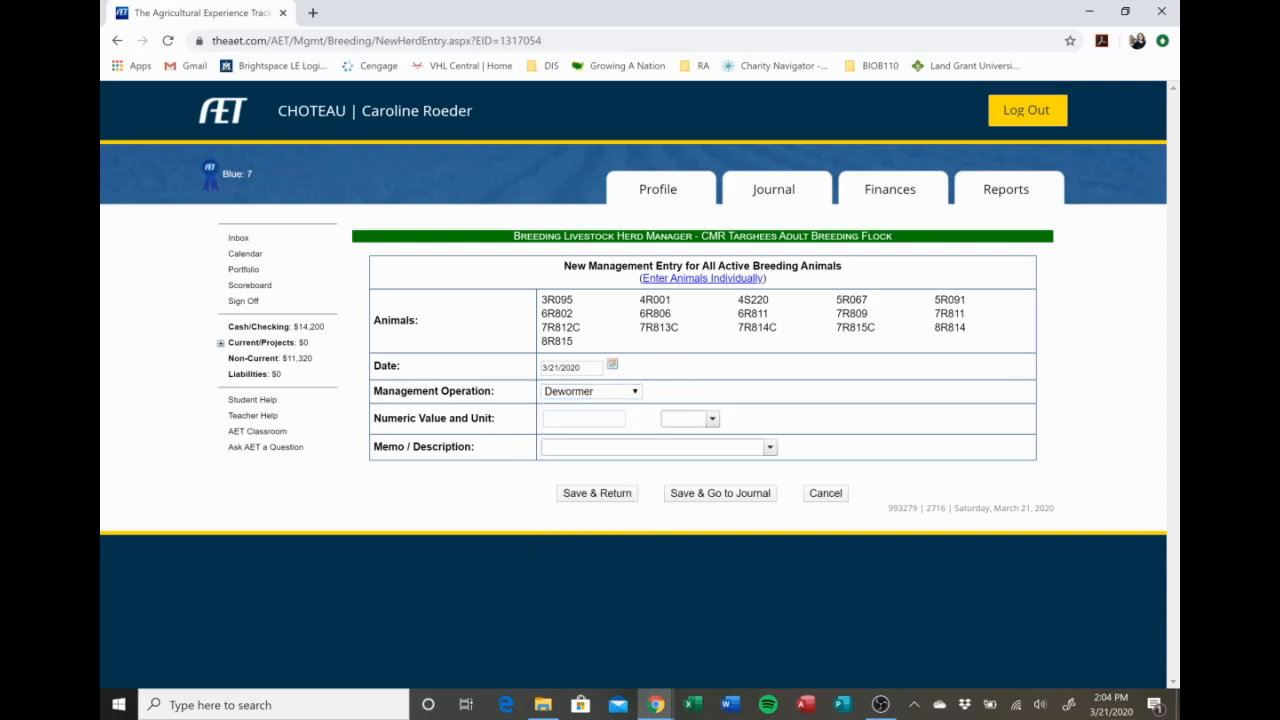
# Set the dewormer amount to 5 ml, check the memo choices, and cancel the herd entry.
pyautogui.press('Tab')
pyautogui.write('5')
pyautogui.click(712, 419)
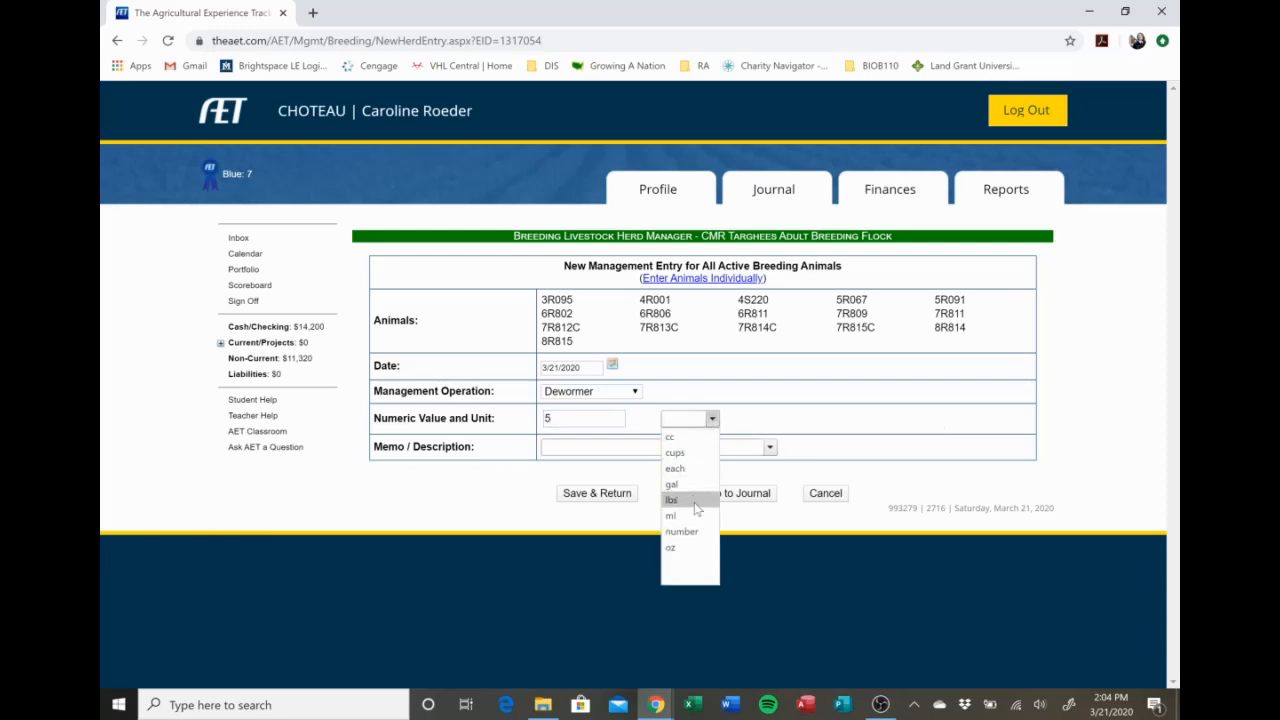
pyautogui.click(698, 516)
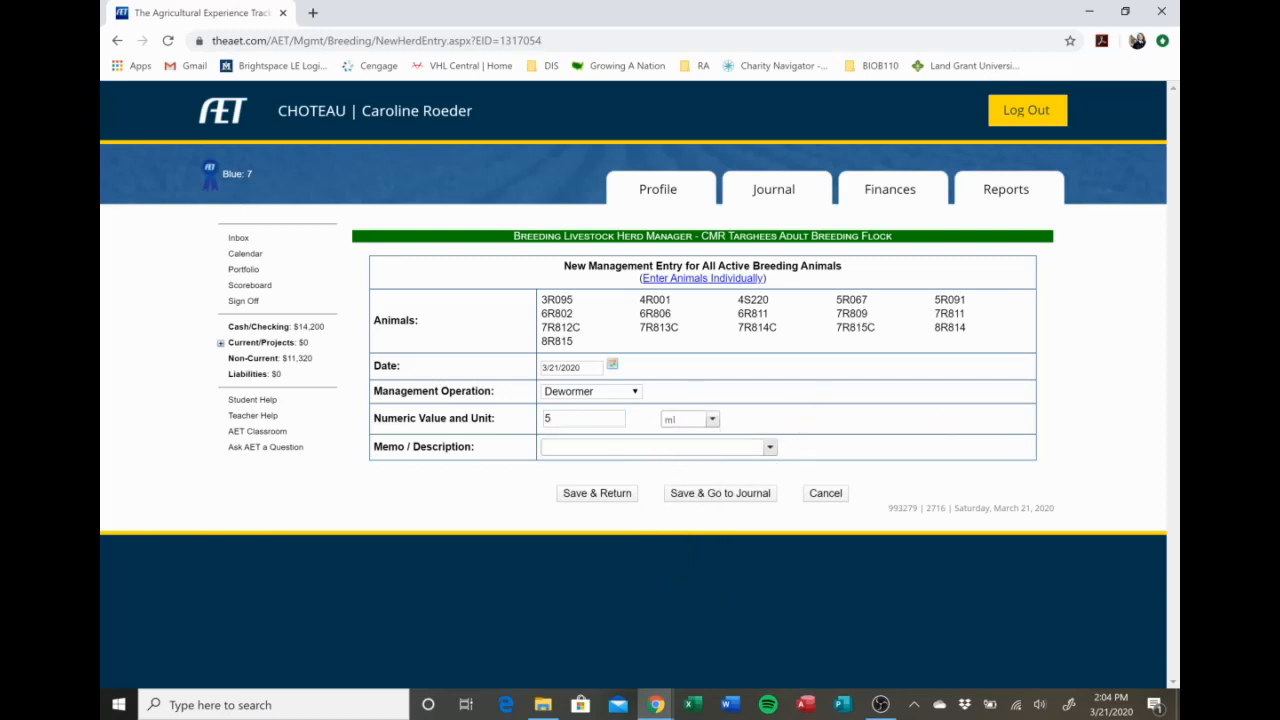
pyautogui.click(769, 447)
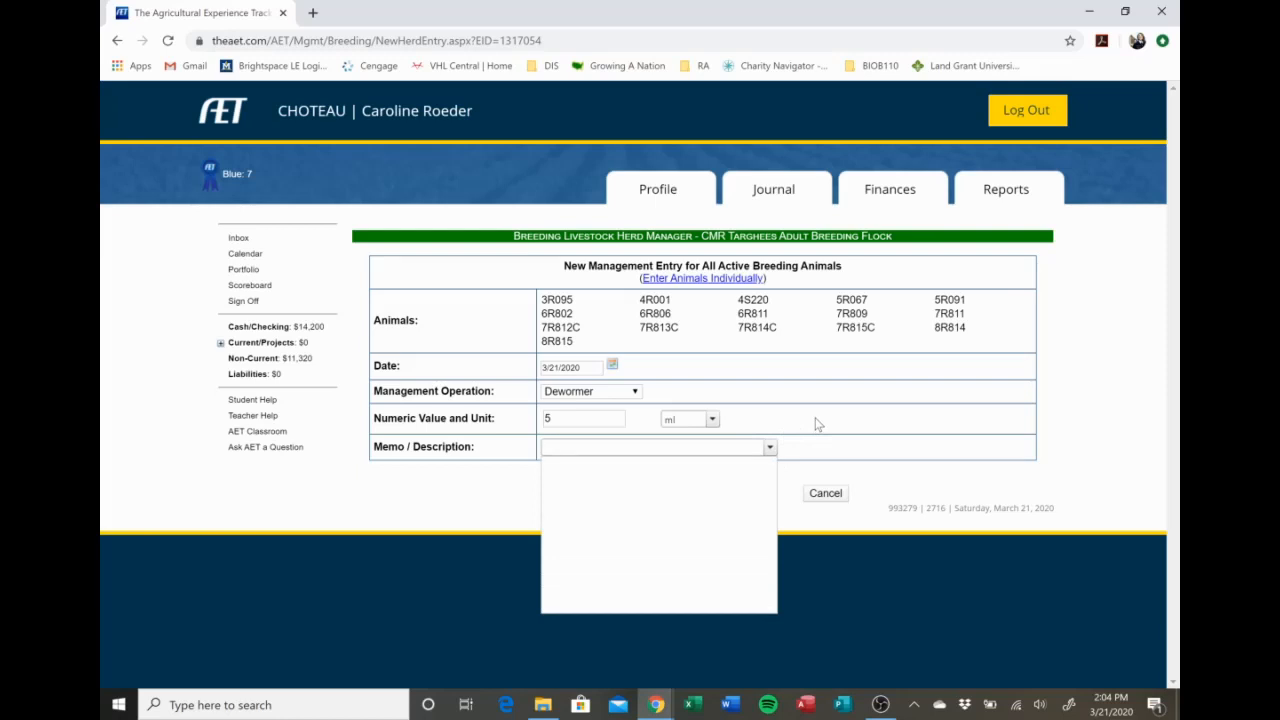
pyautogui.click(815, 424)
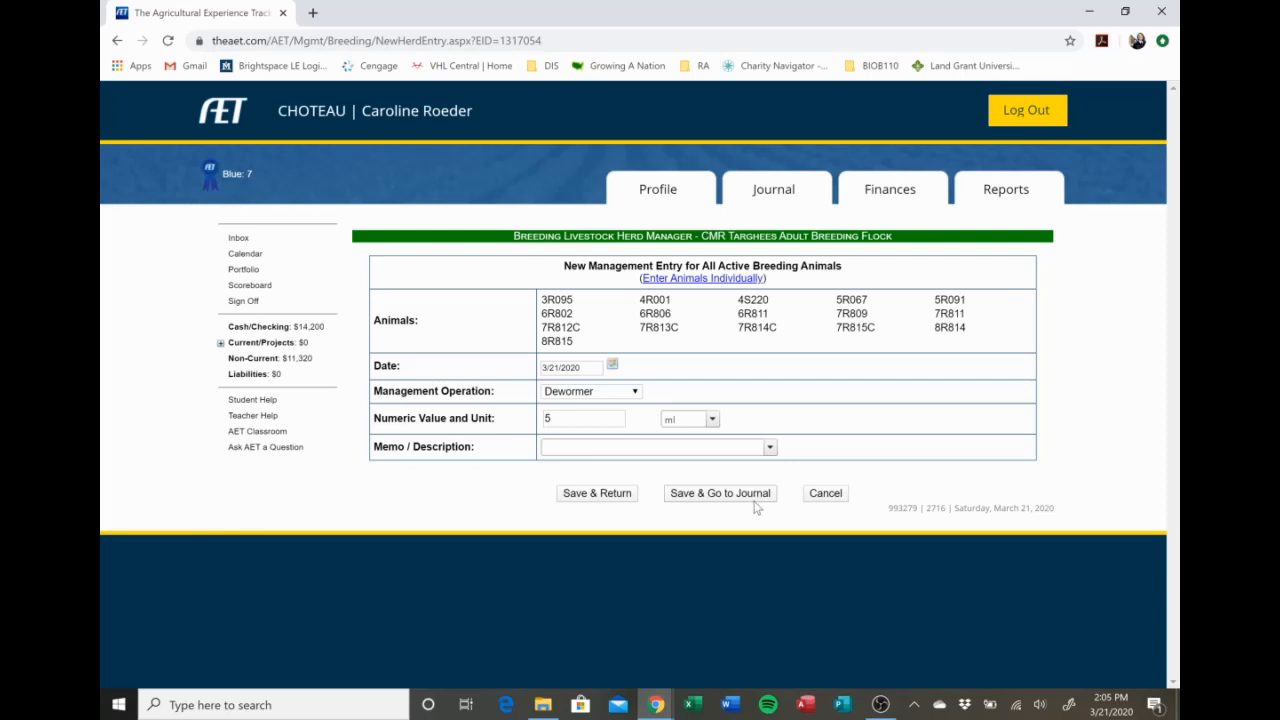
pyautogui.click(838, 497)
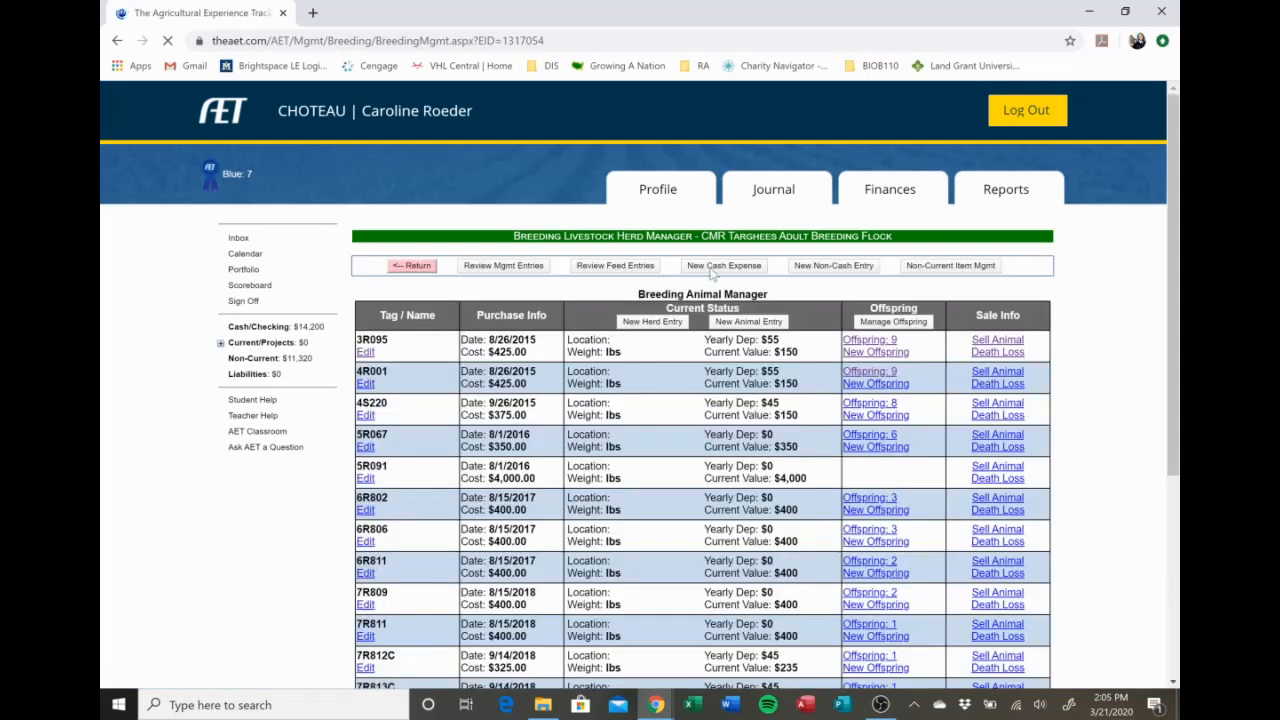
# Start an individual animal entry with the Weight operation, view the value and memo fields for 3R095, and cancel it.
pyautogui.click(750, 322)
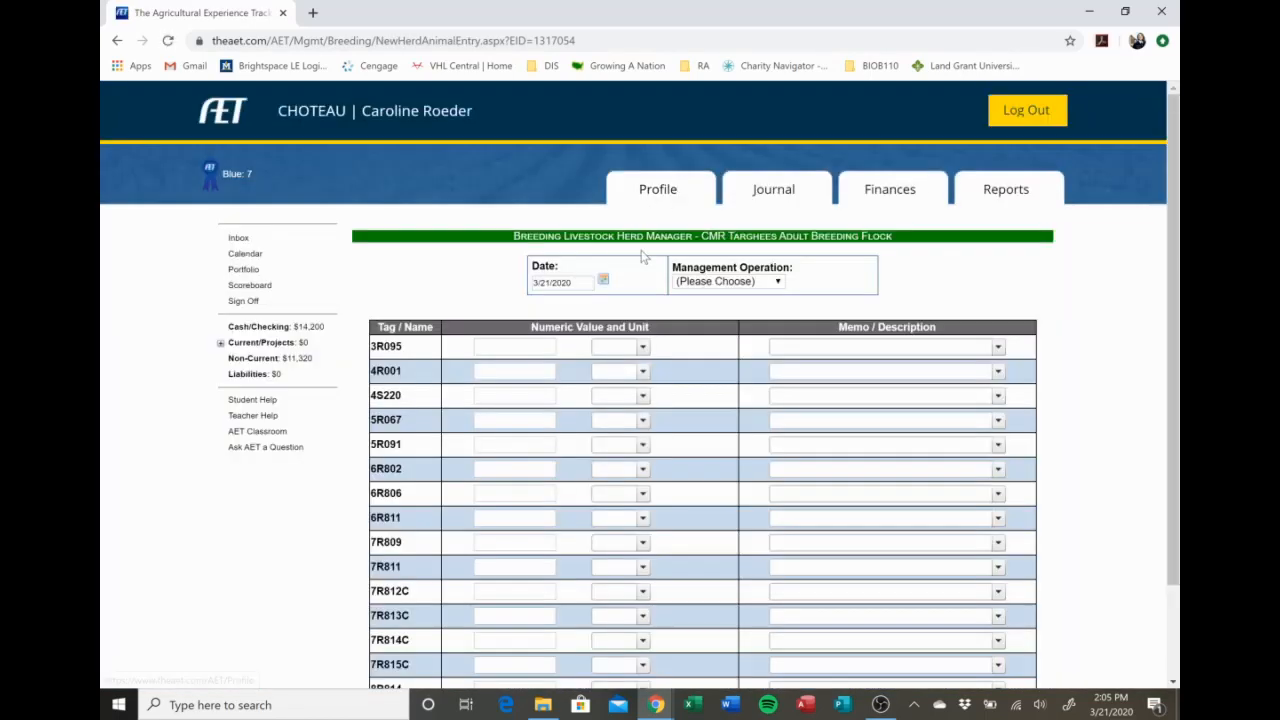
pyautogui.scroll(-2, 640, 300)
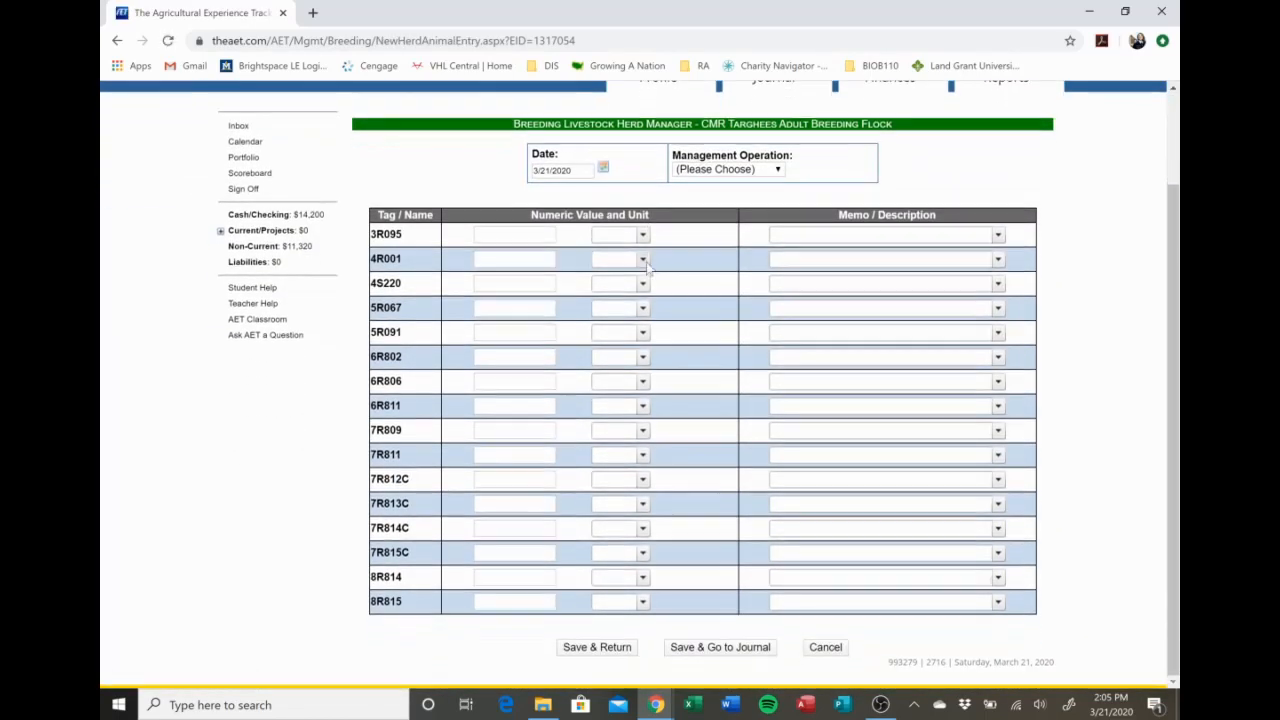
pyautogui.click(714, 172)
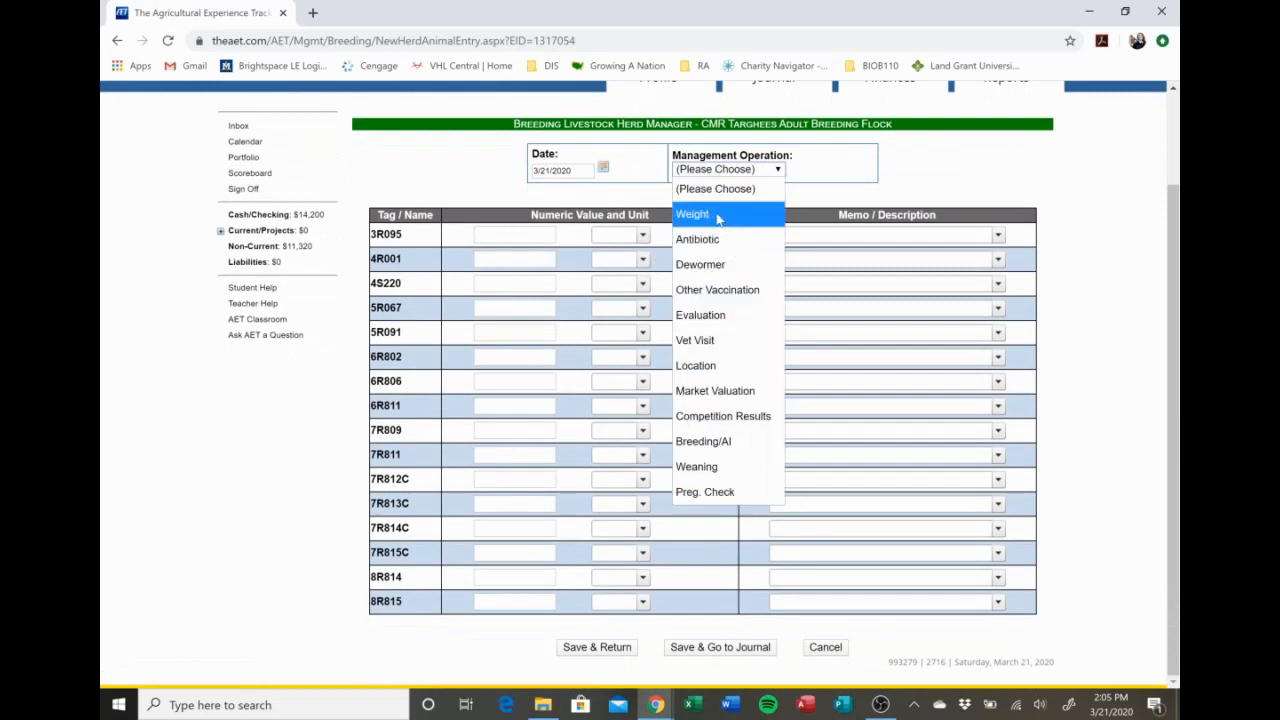
pyautogui.click(717, 216)
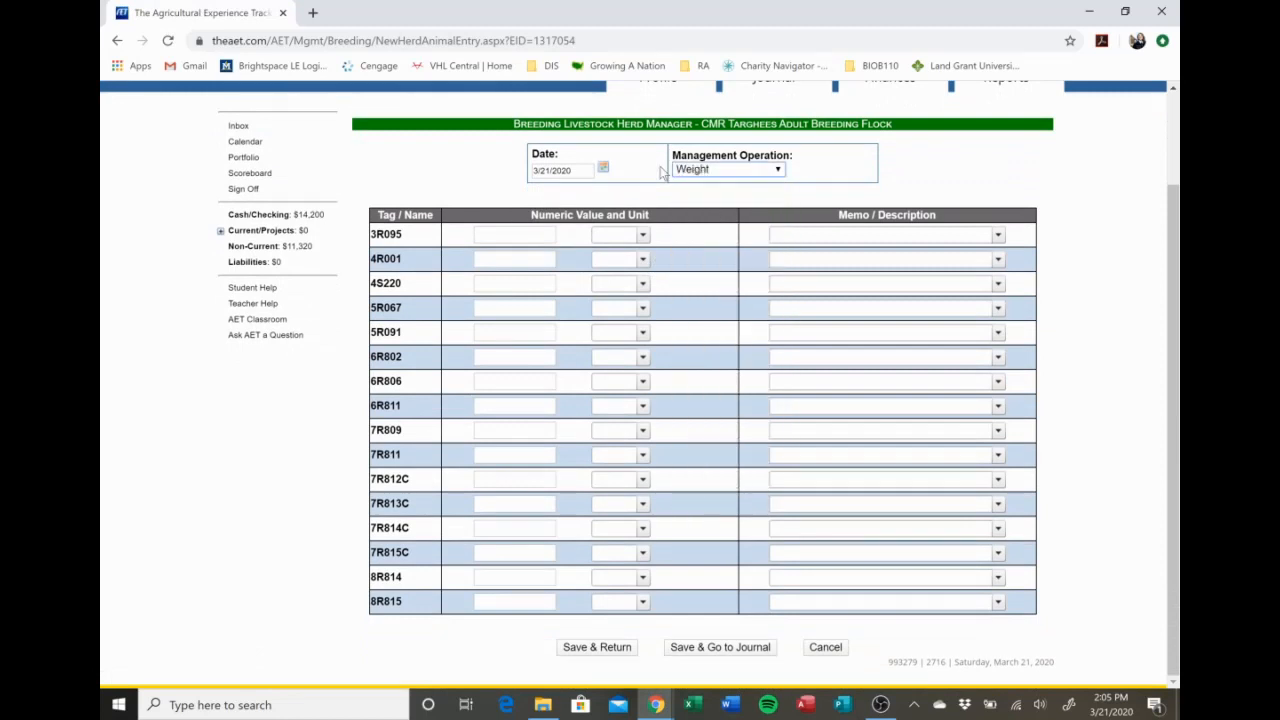
pyautogui.click(530, 234)
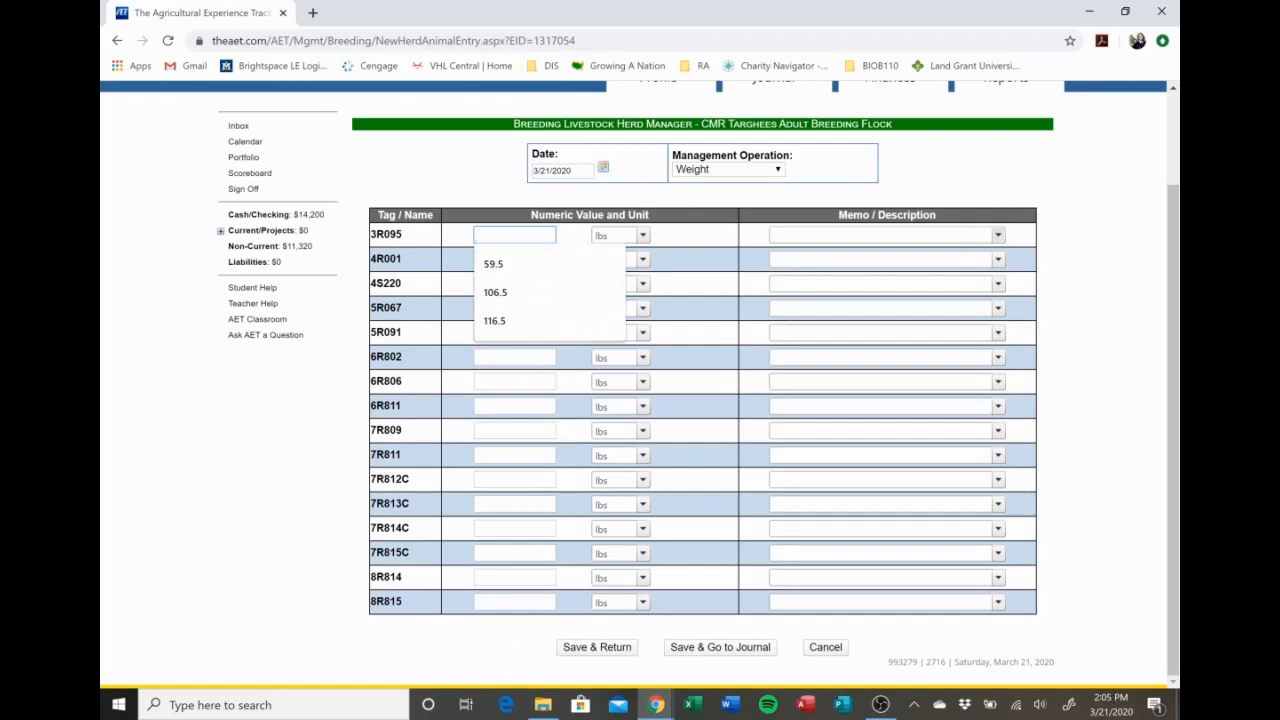
pyautogui.click(998, 235)
pyautogui.click(943, 157)
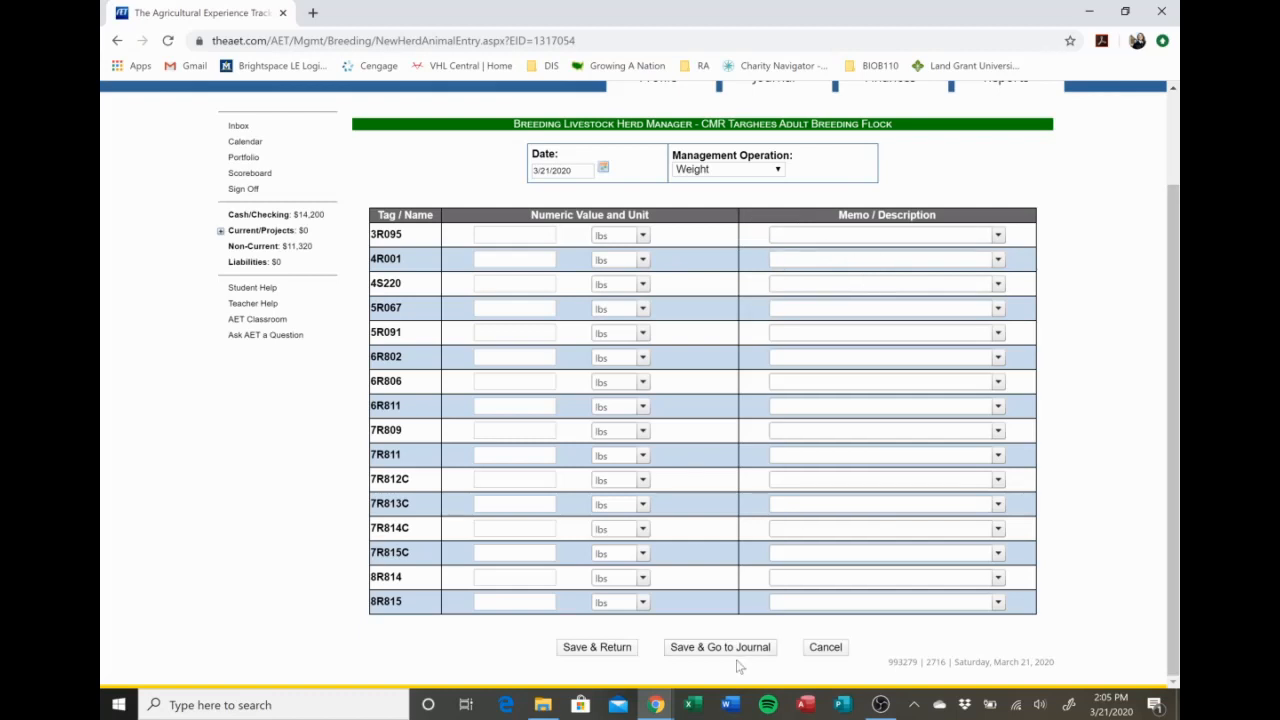
pyautogui.click(826, 648)
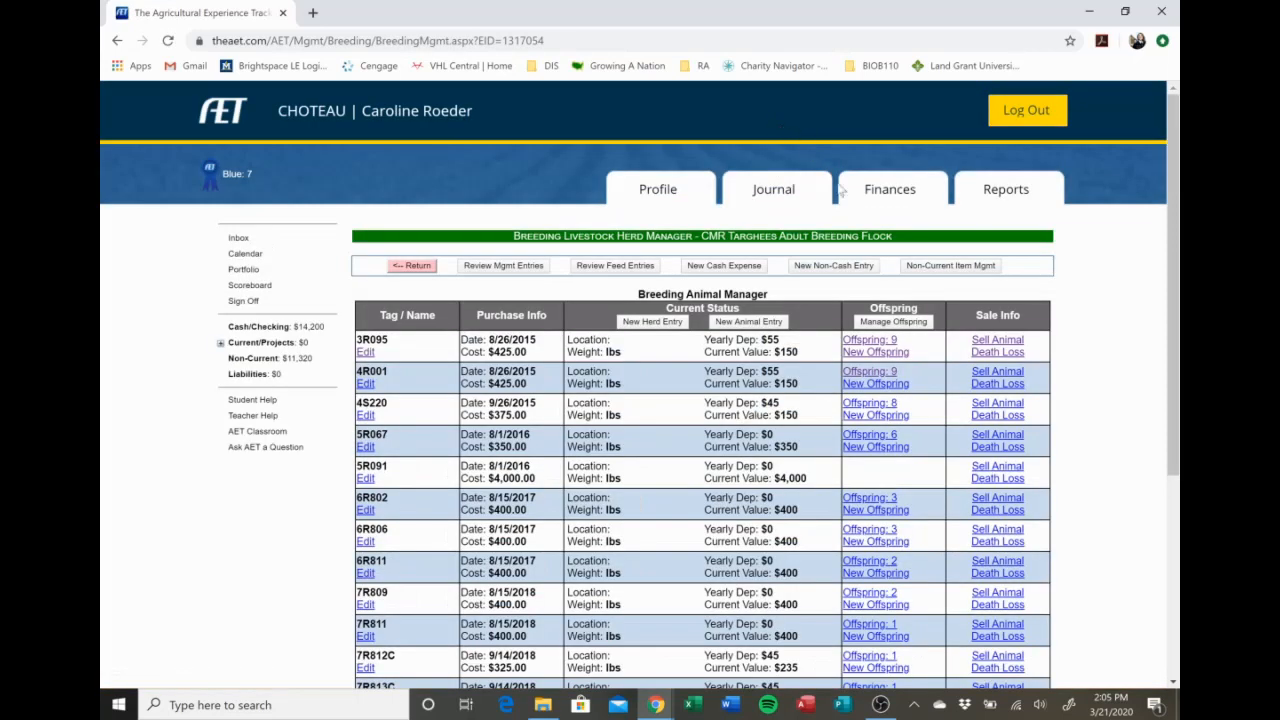
# Open the Offspring Manager and look through the transferred, sold and death records of the offspring.
pyautogui.click(895, 322)
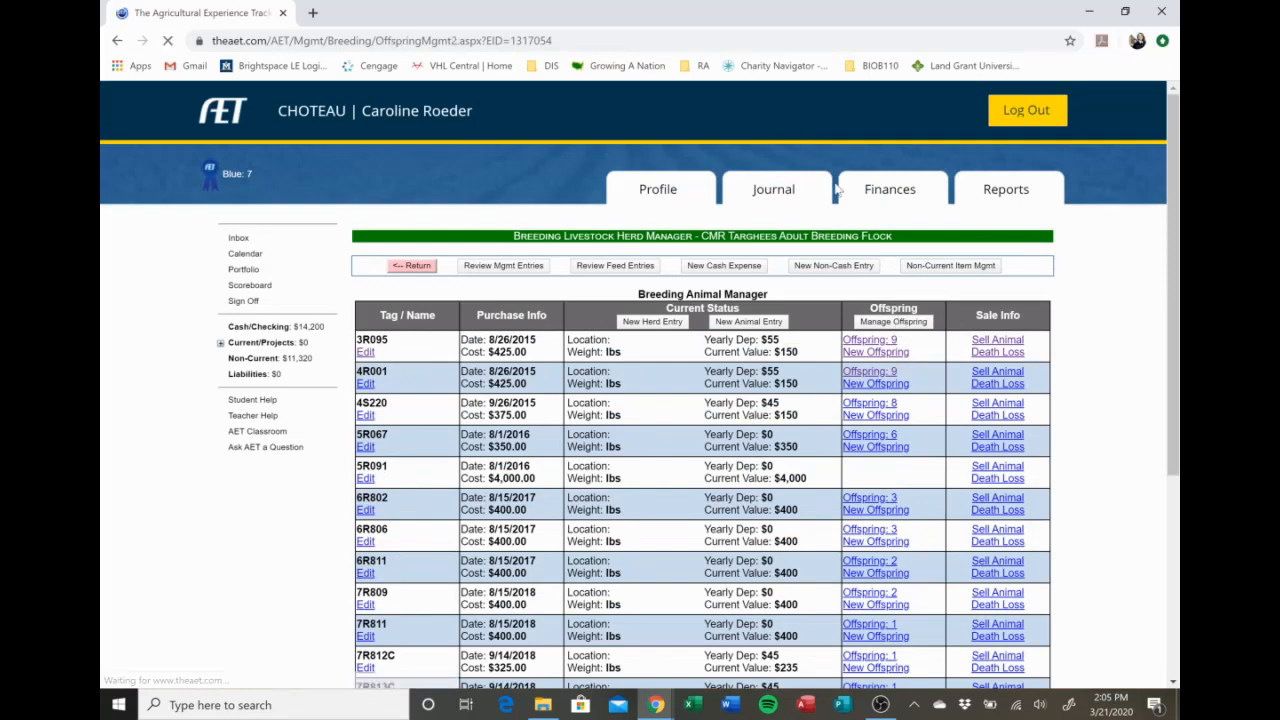
pyautogui.scroll(-5, 881, 218)
pyautogui.scroll(5, 889, 215)
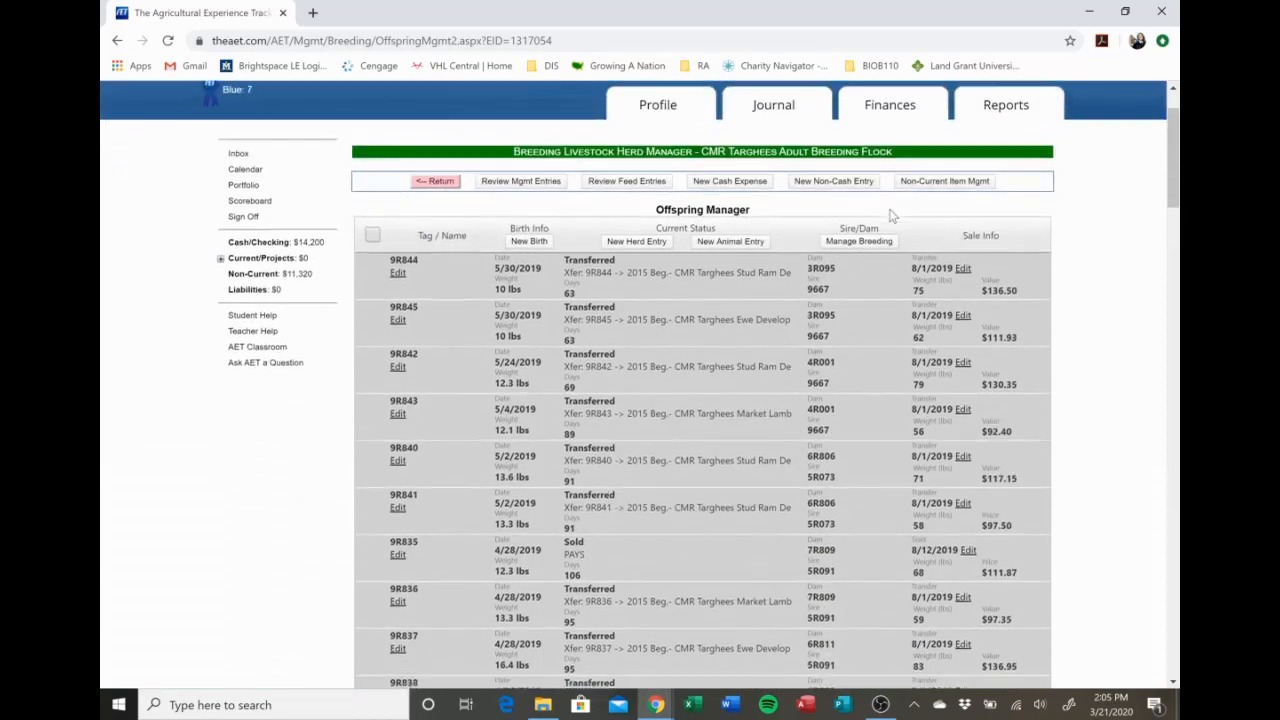
pyautogui.scroll(-5, 898, 211)
pyautogui.scroll(-15, 898, 211)
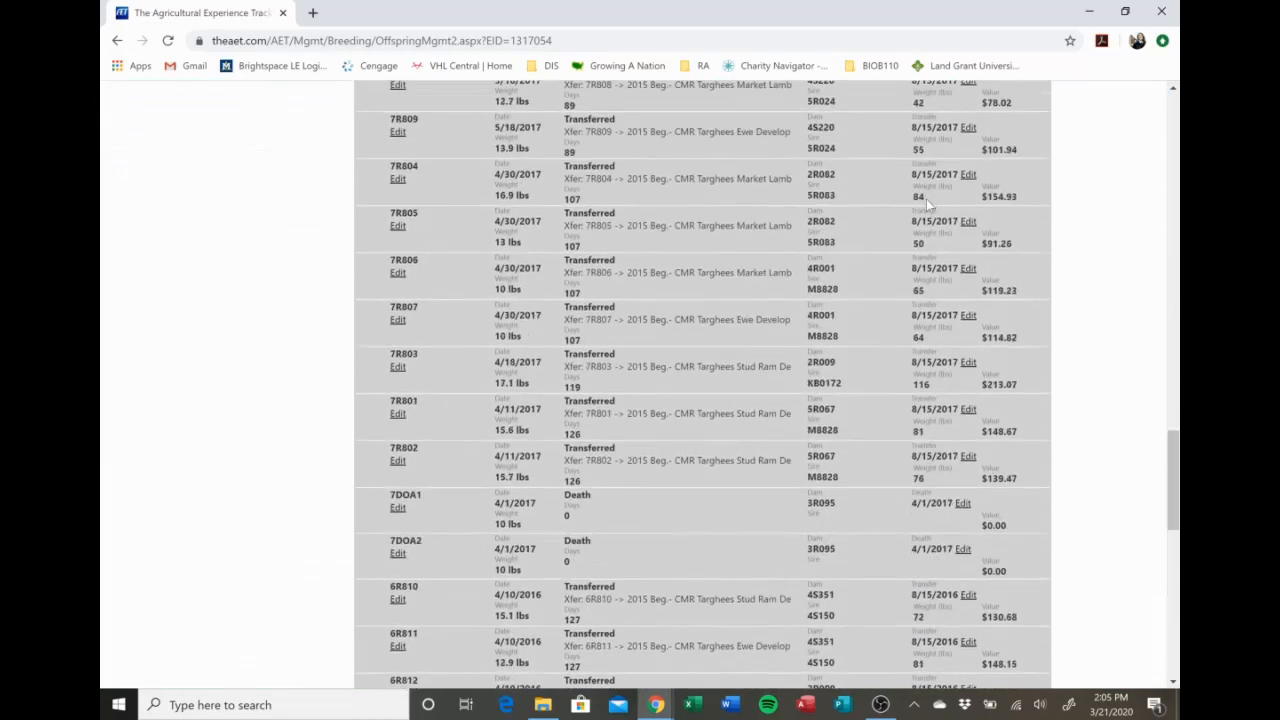
pyautogui.scroll(20, 928, 188)
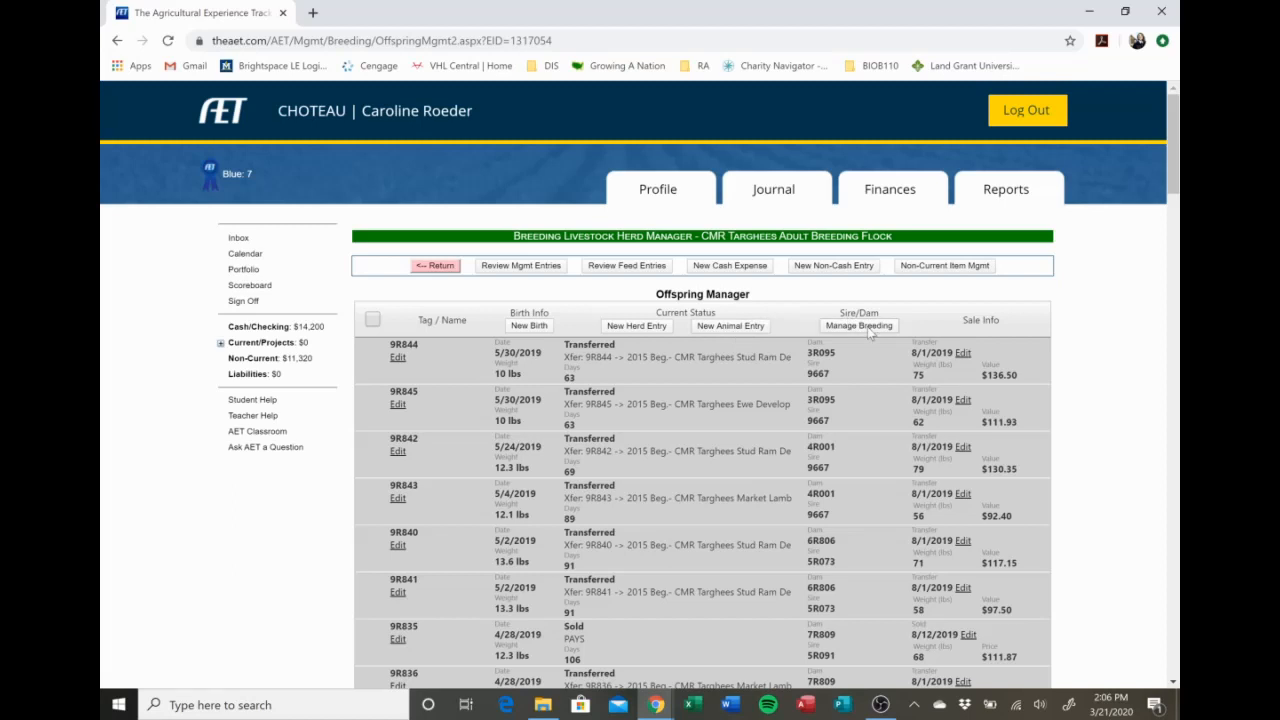
pyautogui.scroll(-2, 851, 366)
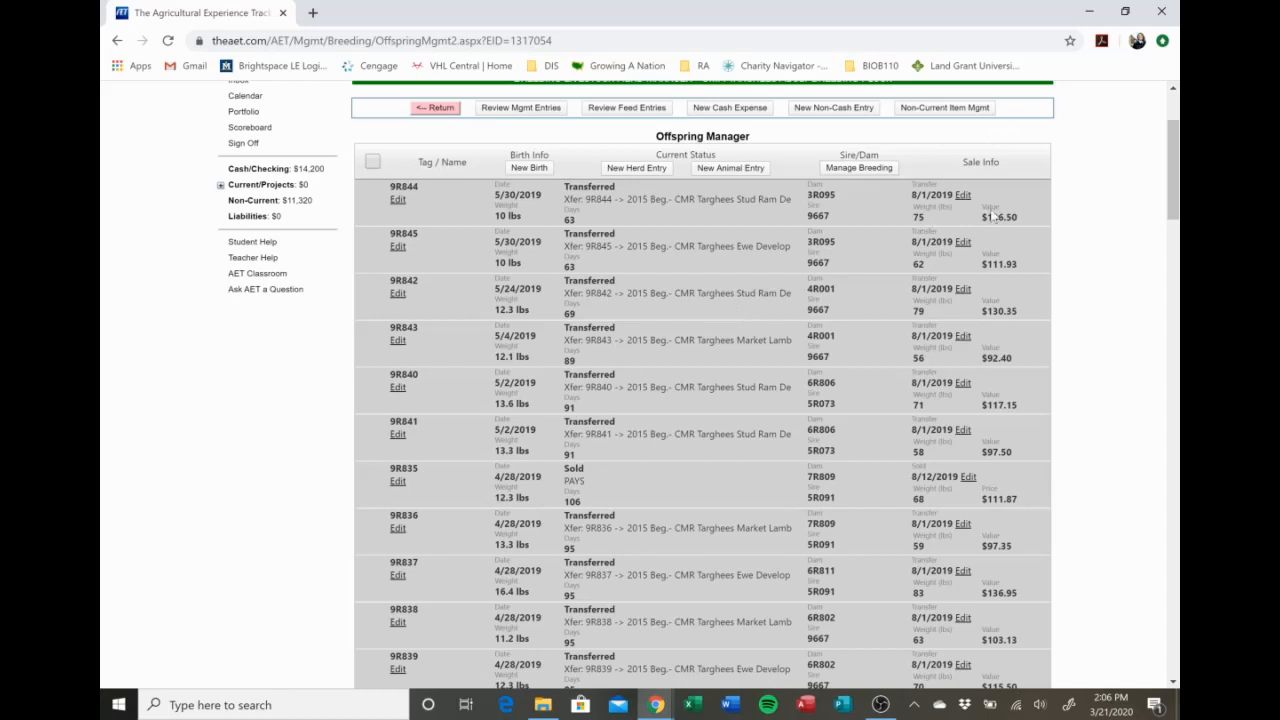
# Delete the 8/1/2019 transfer transaction of offspring 9R844 and start a new transfer for it.
pyautogui.click(963, 196)
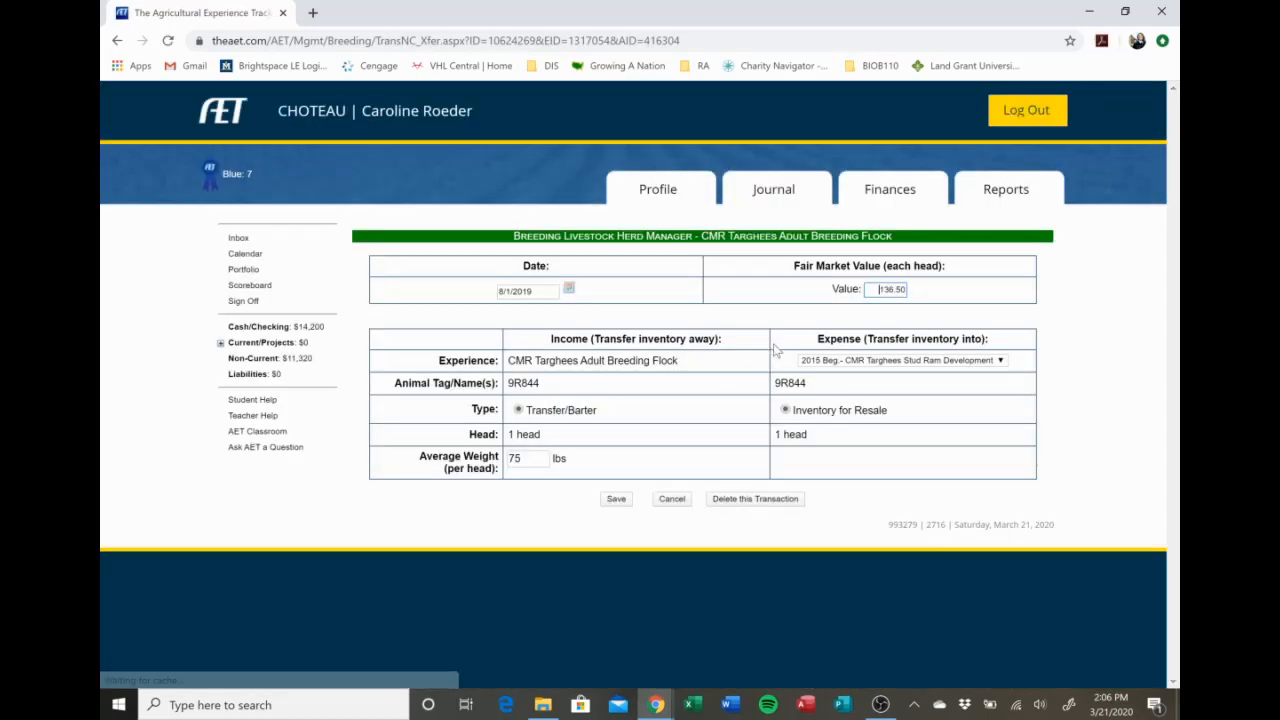
pyautogui.click(740, 498)
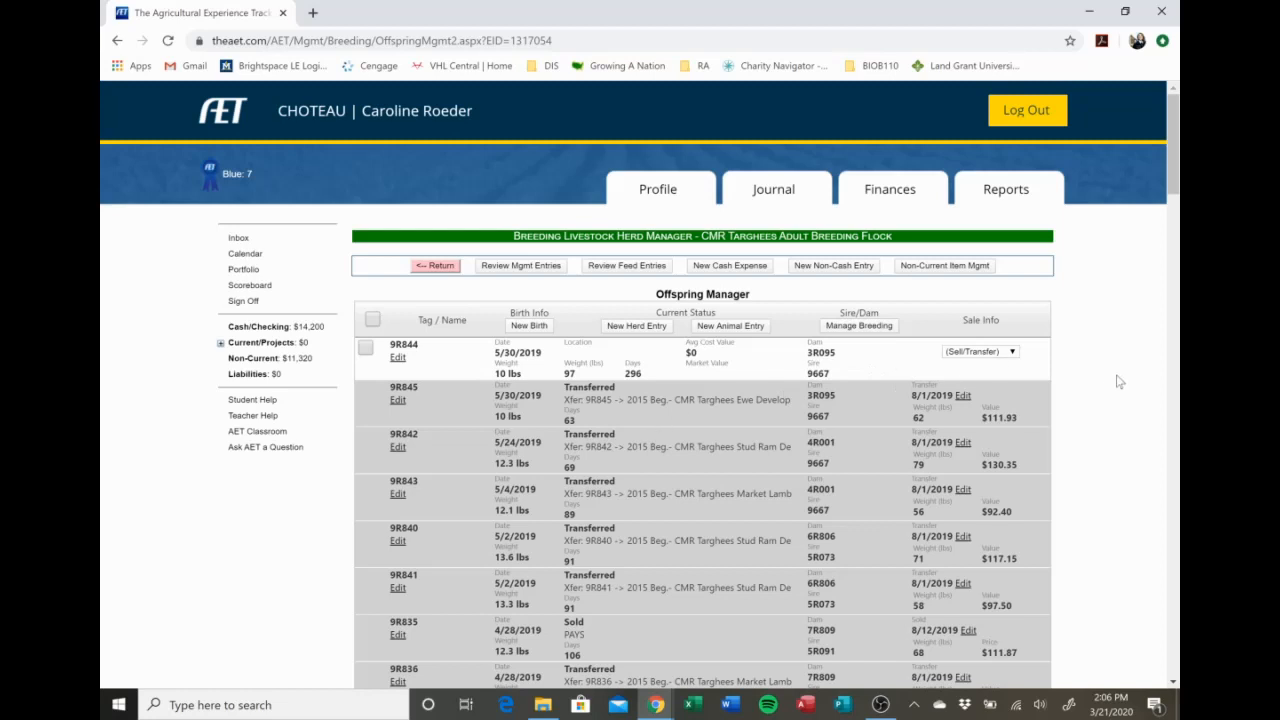
pyautogui.click(990, 352)
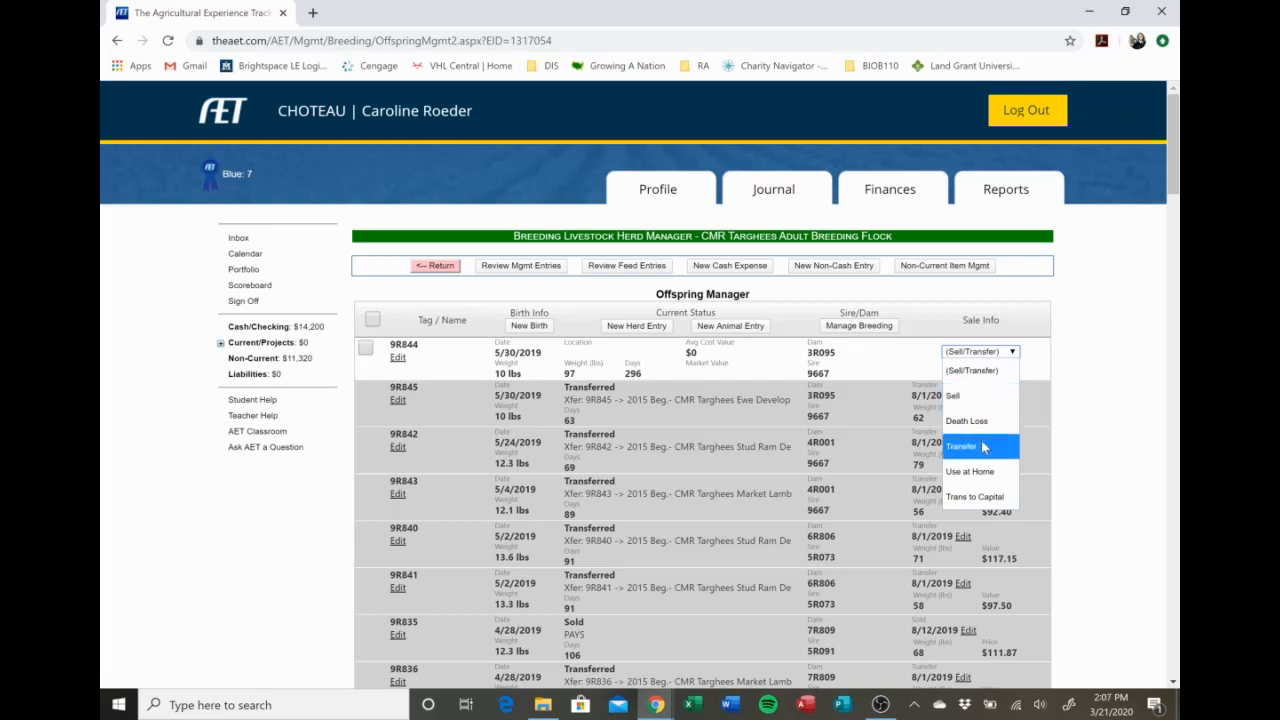
pyautogui.click(983, 446)
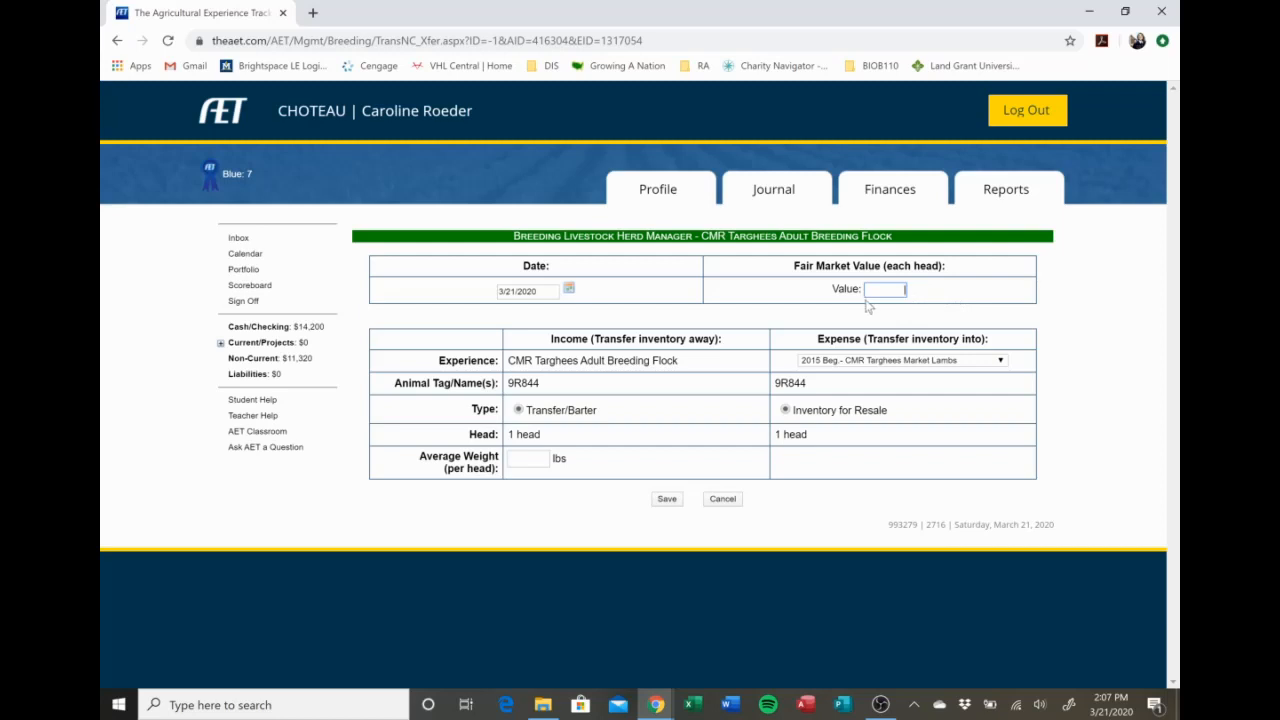
# Check which experiences offspring 9R844 can be transferred into, keeping 2015 Beg.- CMR Targhees Market Lambs as the destination.
pyautogui.click(855, 362)
pyautogui.click(855, 362)
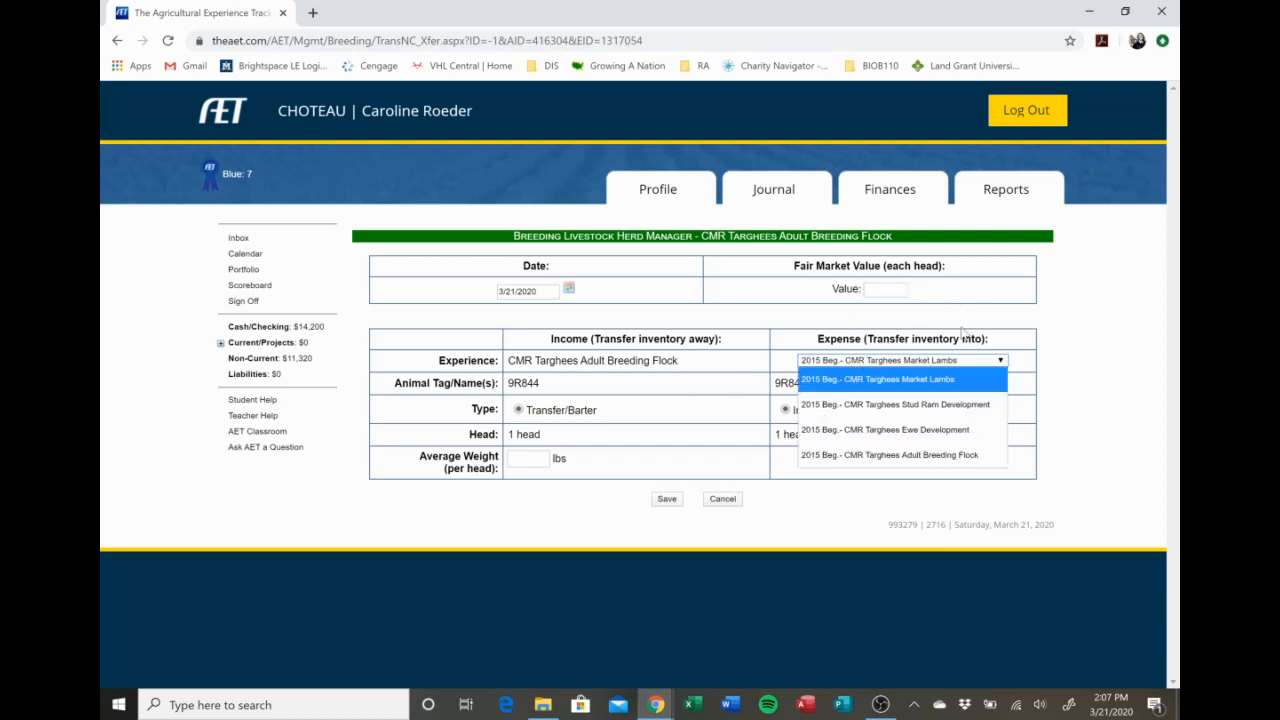
pyautogui.click(968, 333)
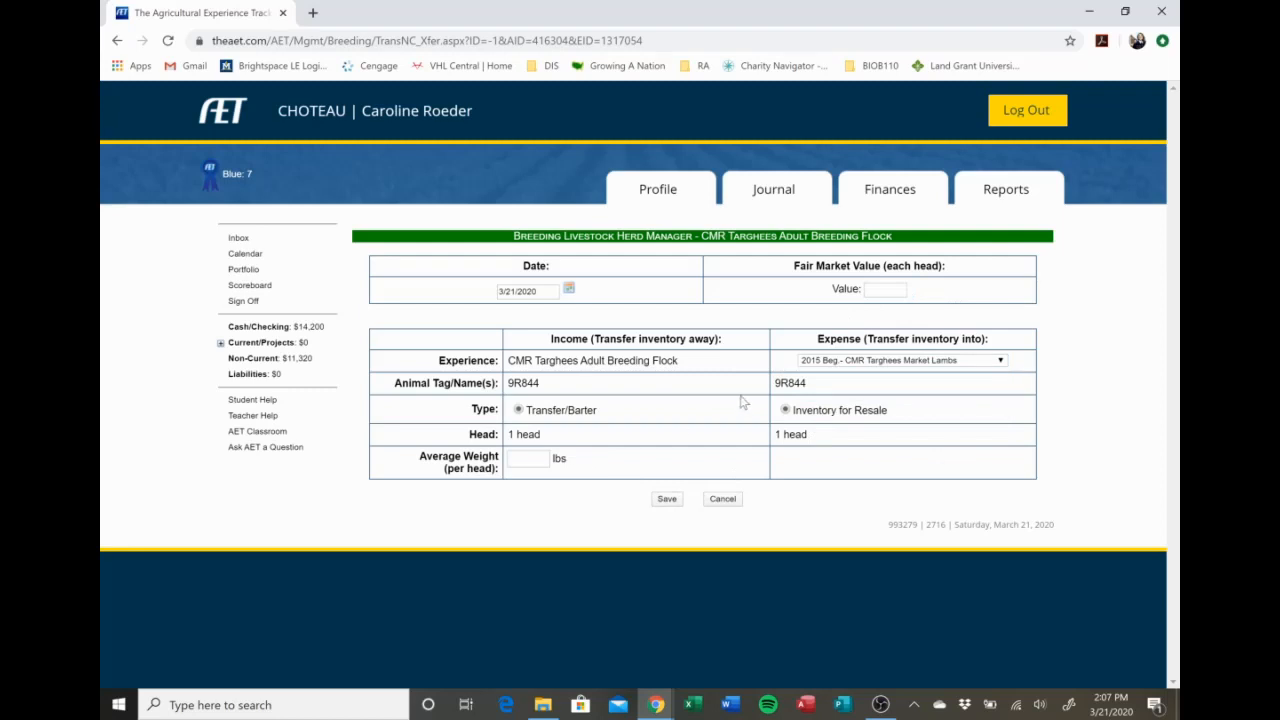
pyautogui.click(910, 358)
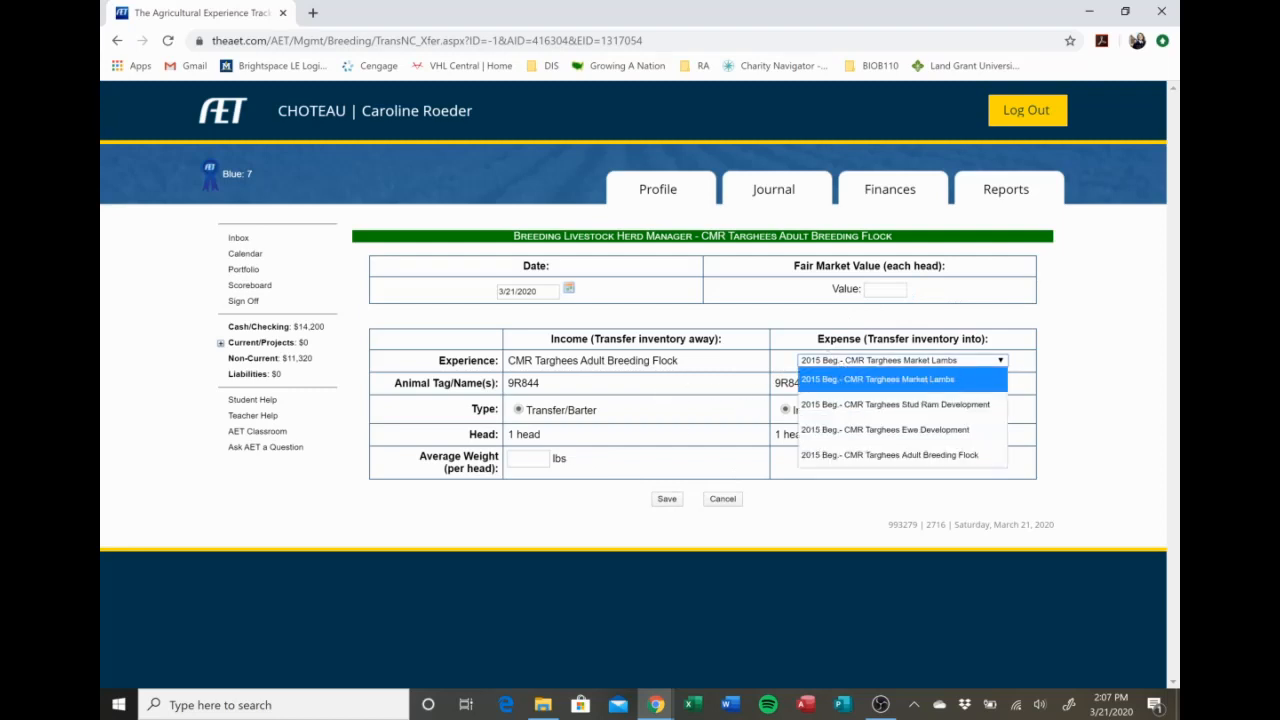
pyautogui.click(614, 357)
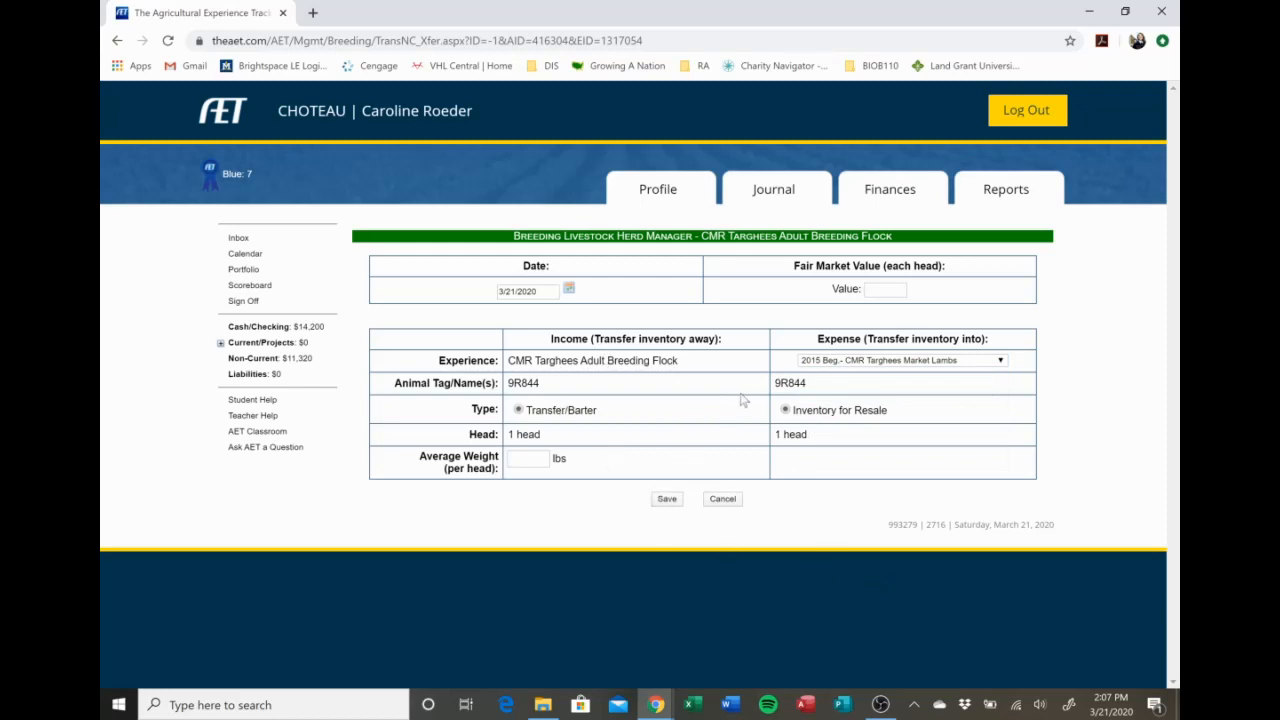
# Save the transfer of 9R844 into CMR Targhees Market Lambs with a fair market value of 100 and an average weight of 75 lbs.
pyautogui.click(675, 503)
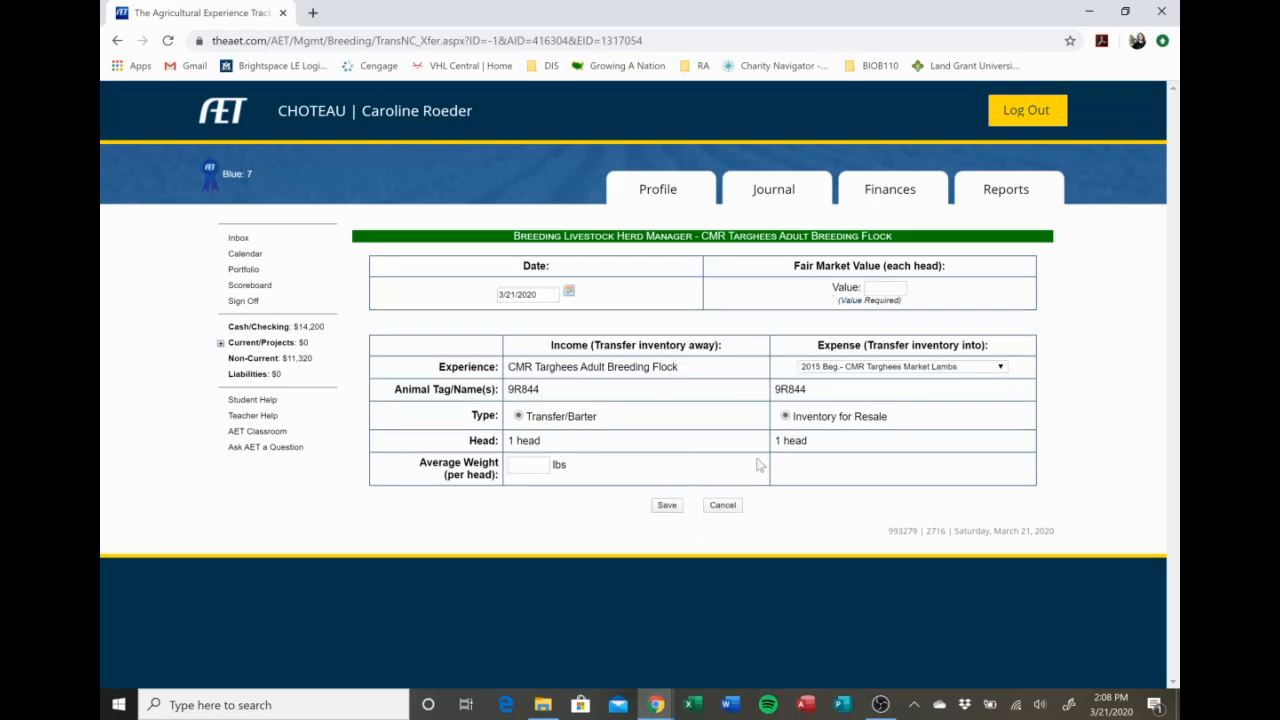
pyautogui.click(885, 287)
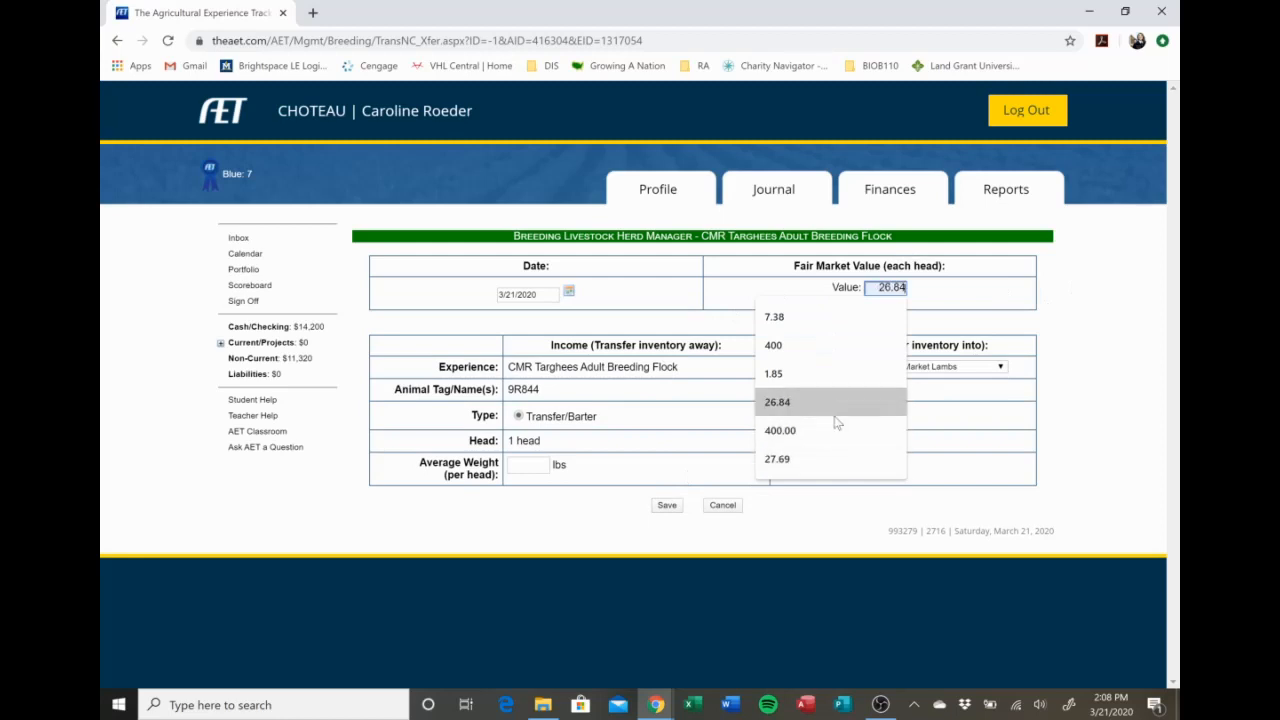
pyautogui.write('100')
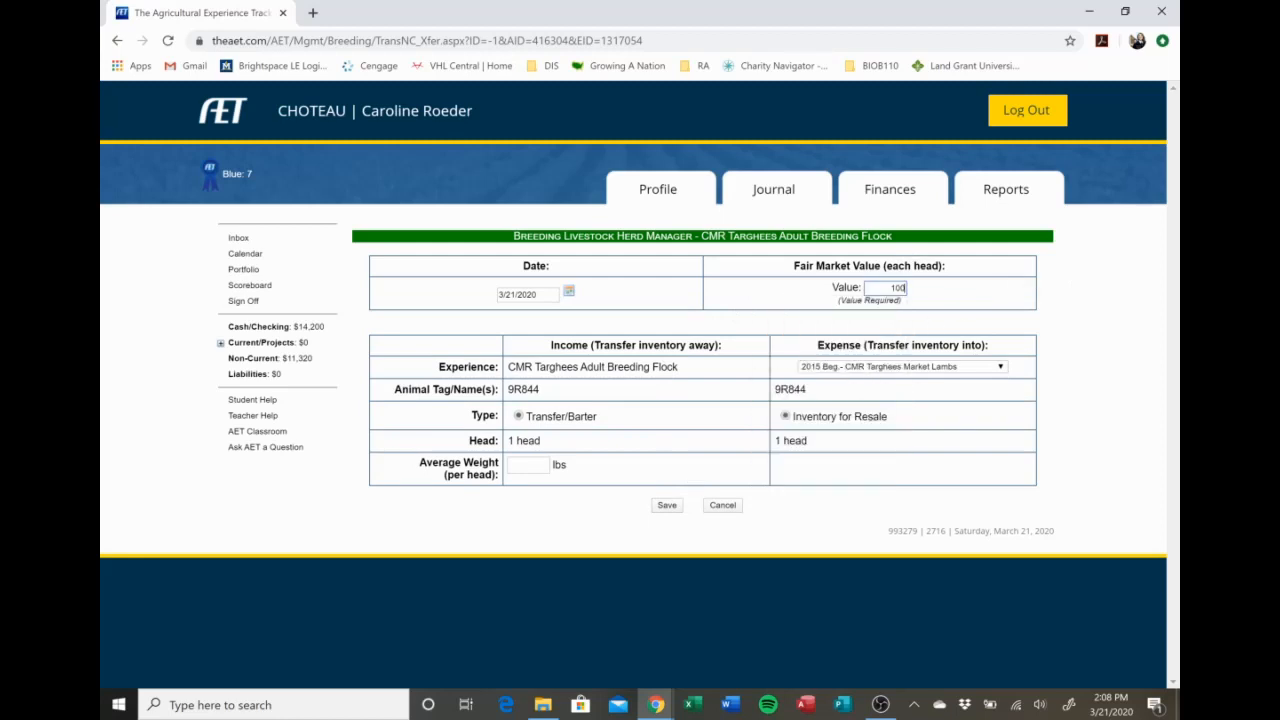
pyautogui.click(538, 466)
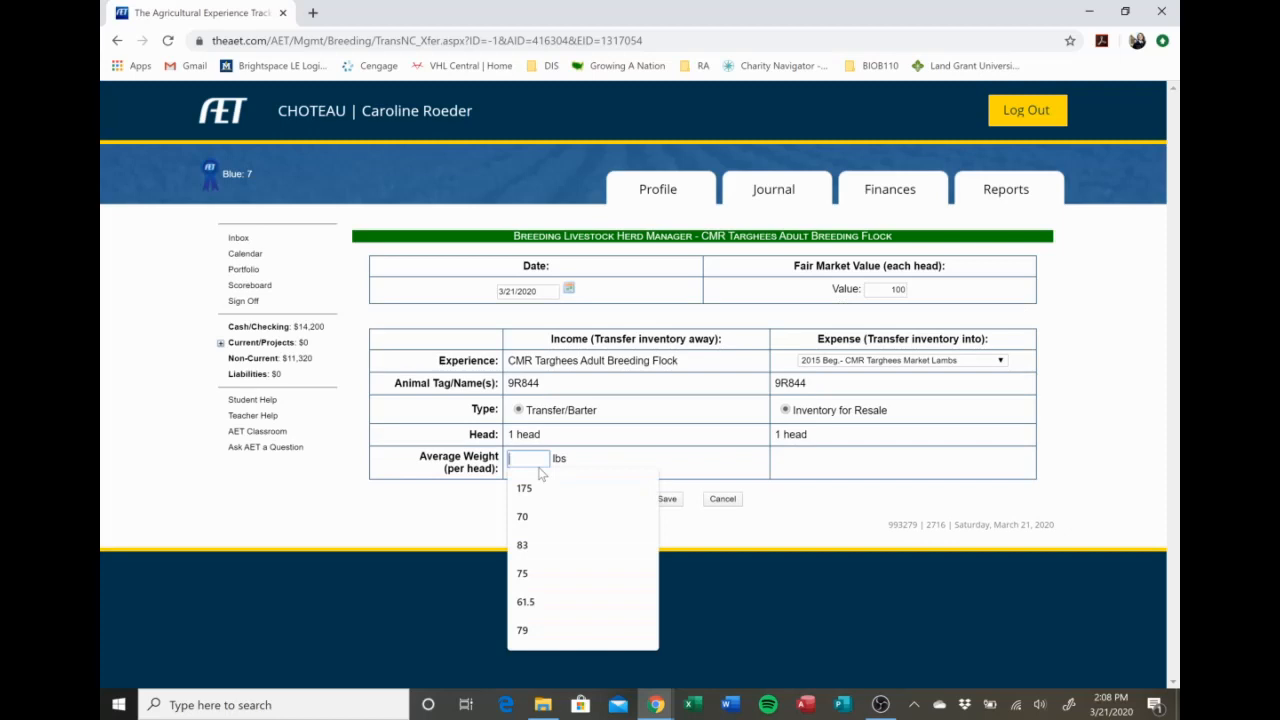
pyautogui.write('75')
pyautogui.press('Return')
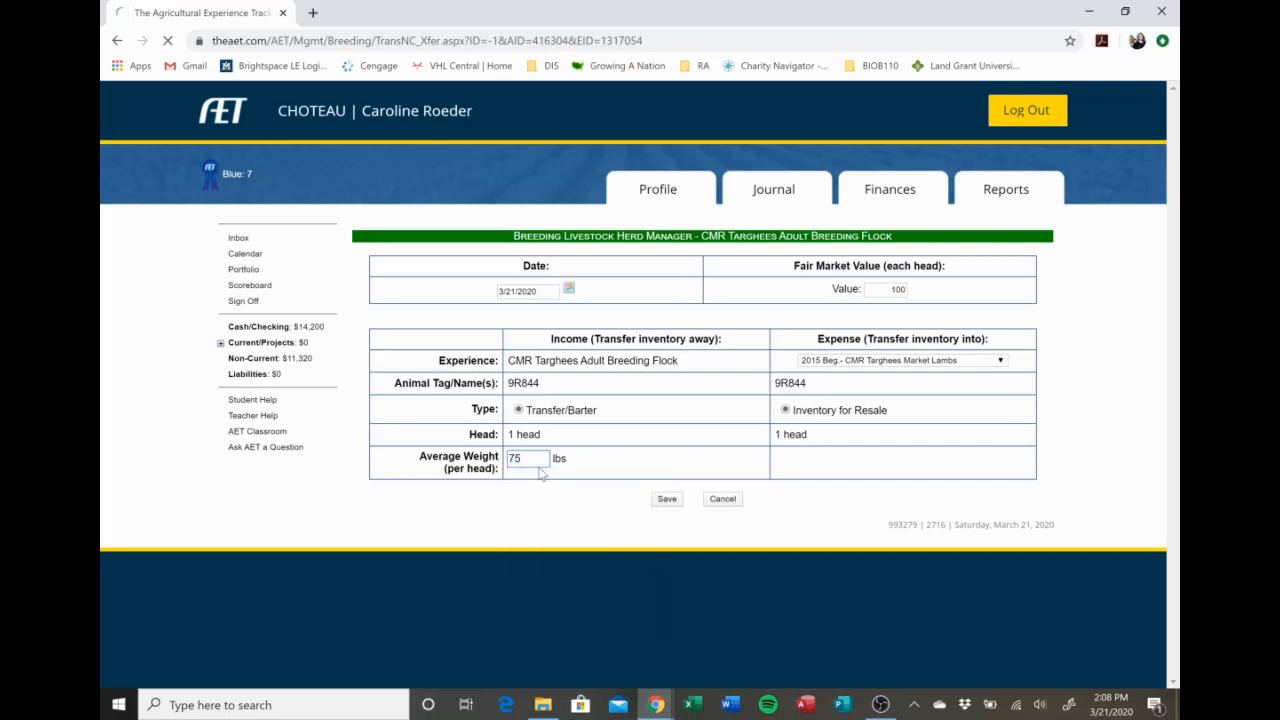
# Open the 3/21/2020 transfer of offspring 9R844 and delete that transaction.
pyautogui.scroll(-2, 709, 345)
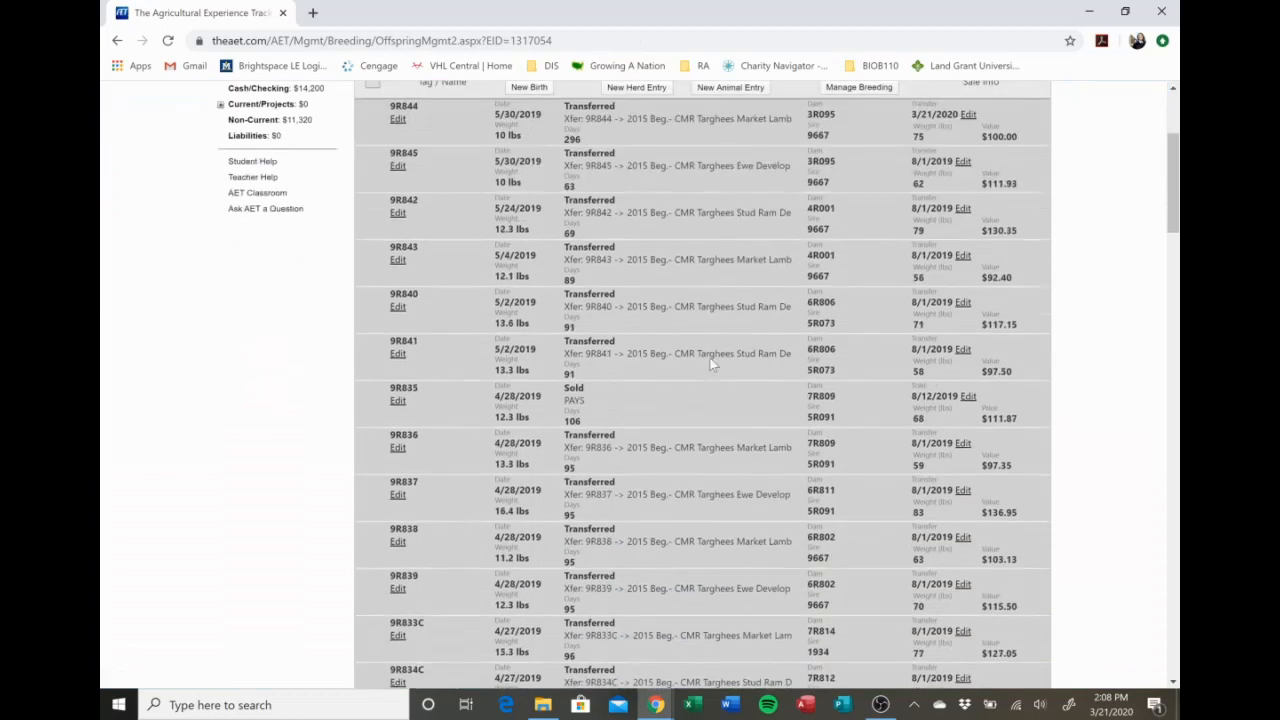
pyautogui.scroll(1, 710, 365)
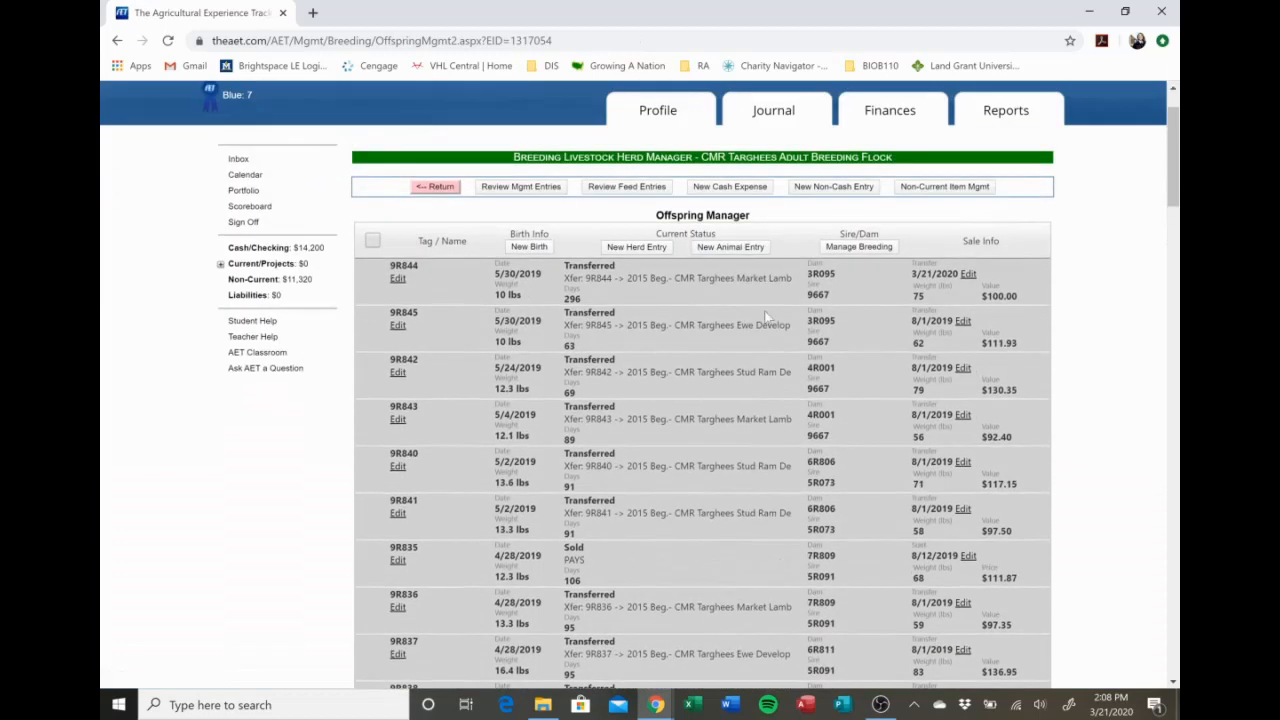
pyautogui.click(967, 276)
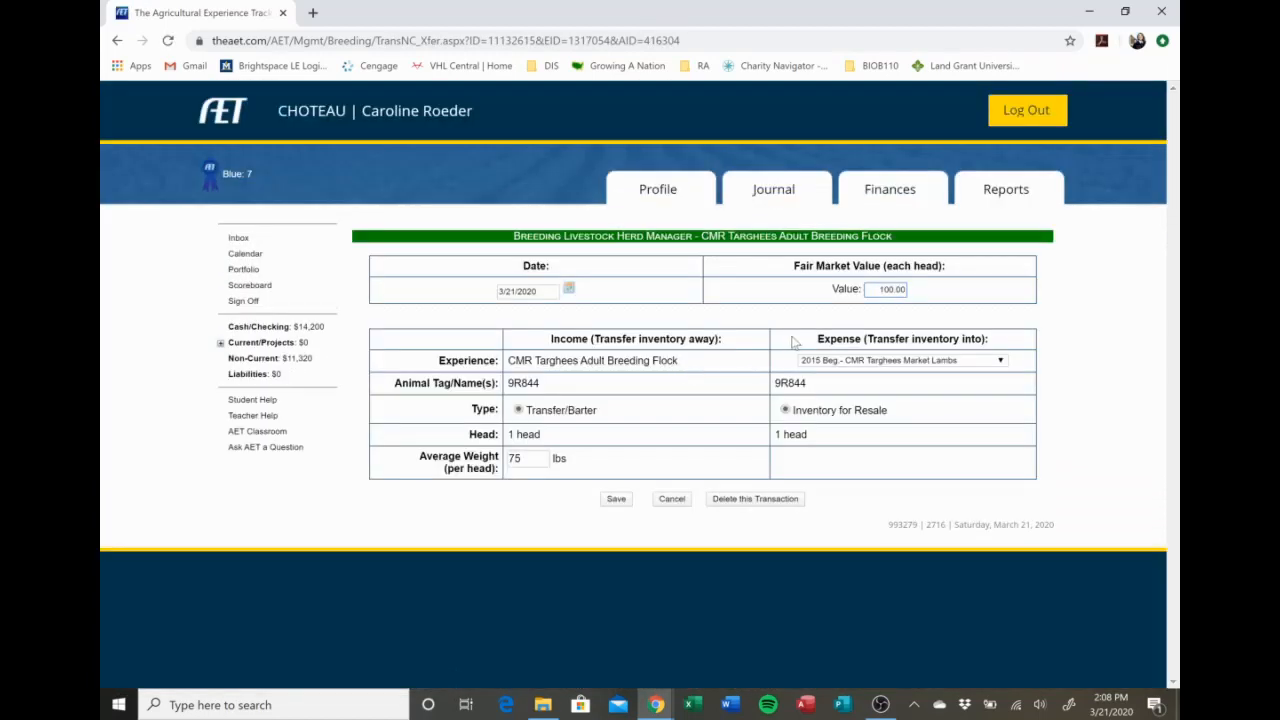
pyautogui.click(797, 509)
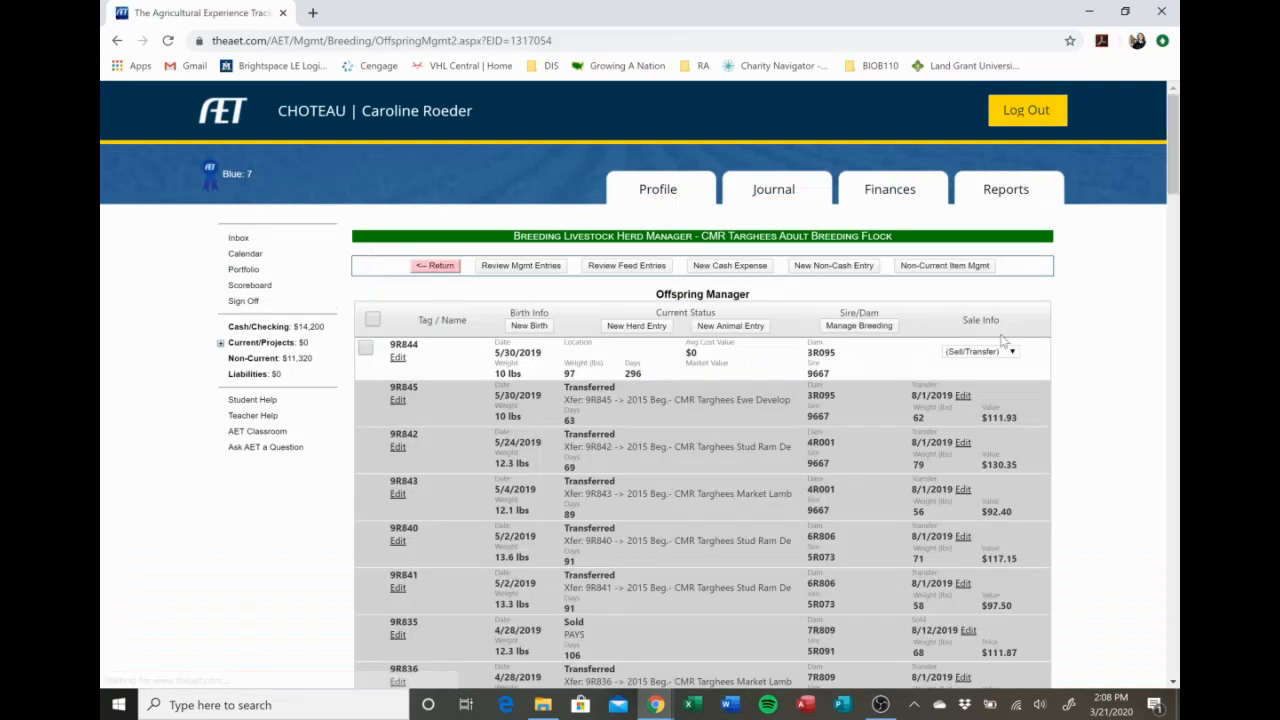
# Transfer offspring 9R844 to capital with a fair market value of 100 and an average weight of 75 lbs.
pyautogui.click(1000, 353)
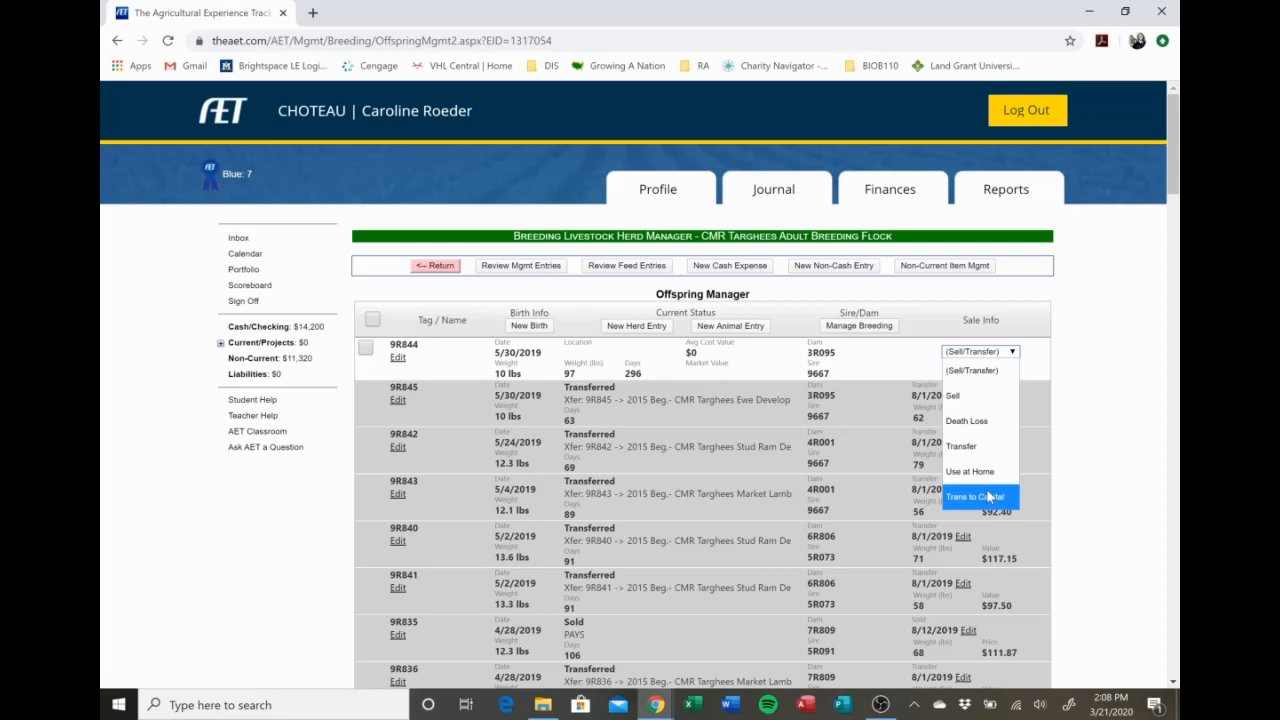
pyautogui.click(988, 497)
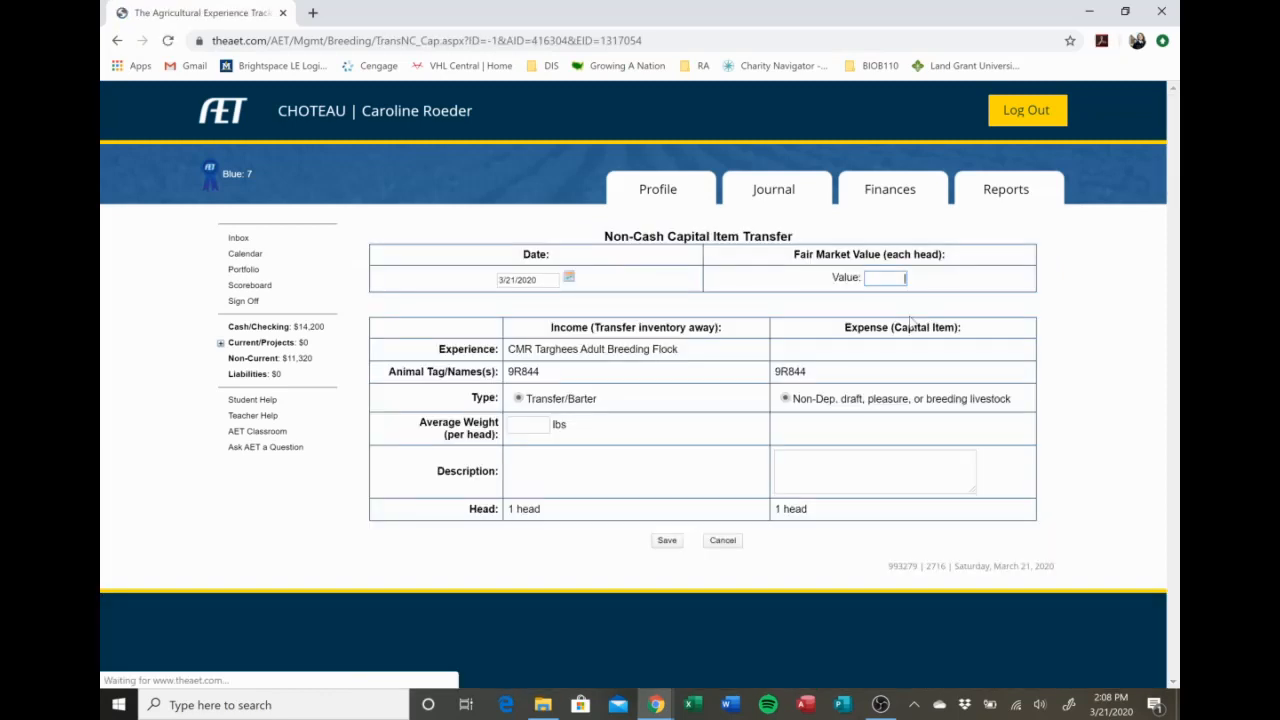
pyautogui.write('100')
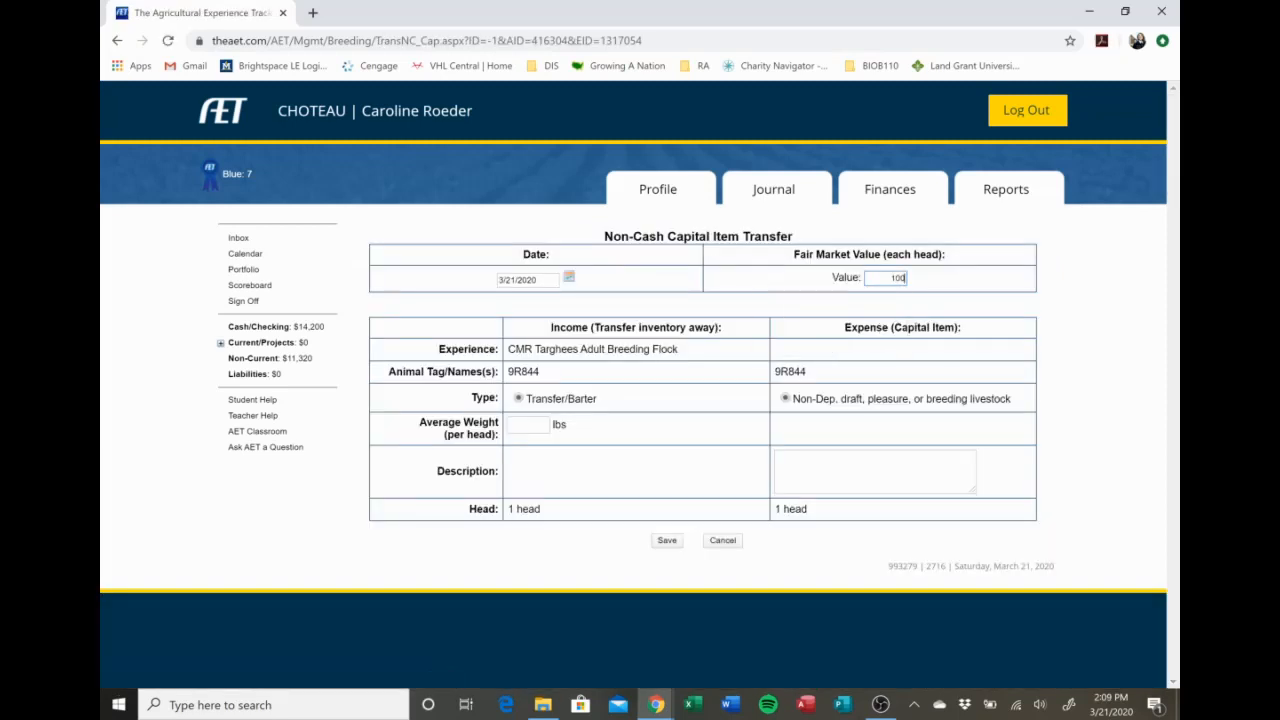
pyautogui.press('Tab')
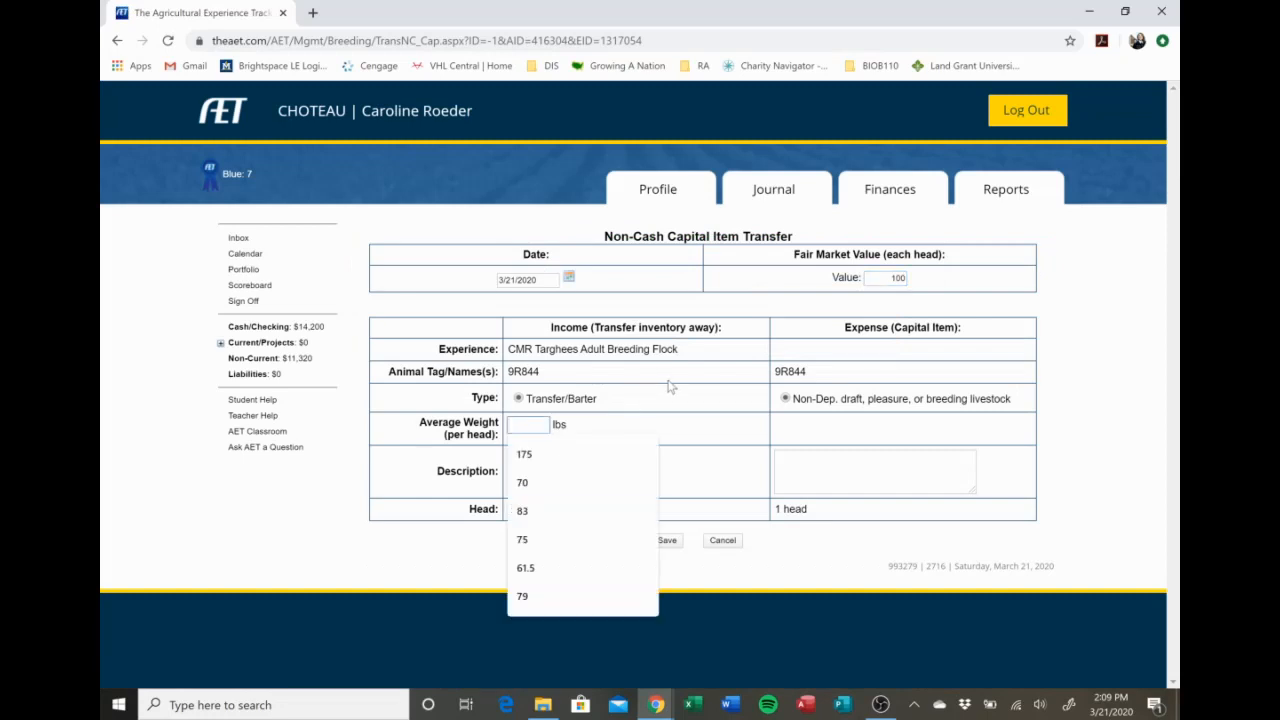
pyautogui.write('75')
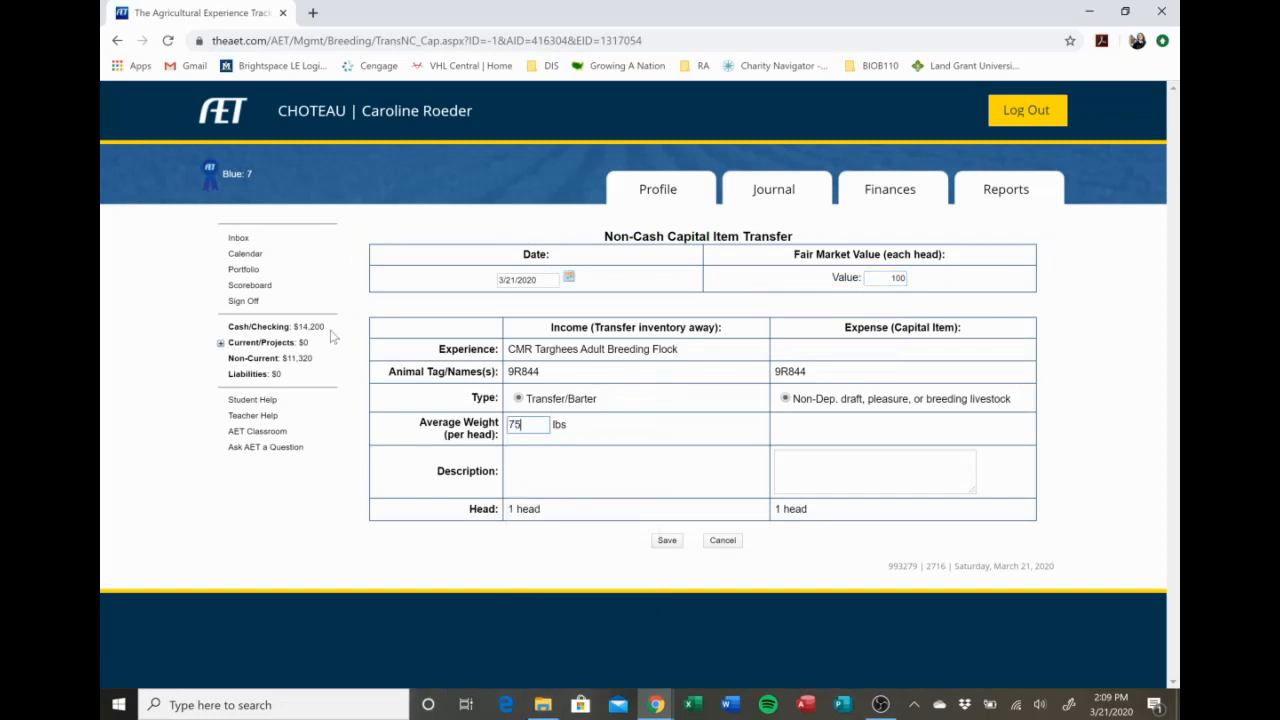
pyautogui.click(668, 541)
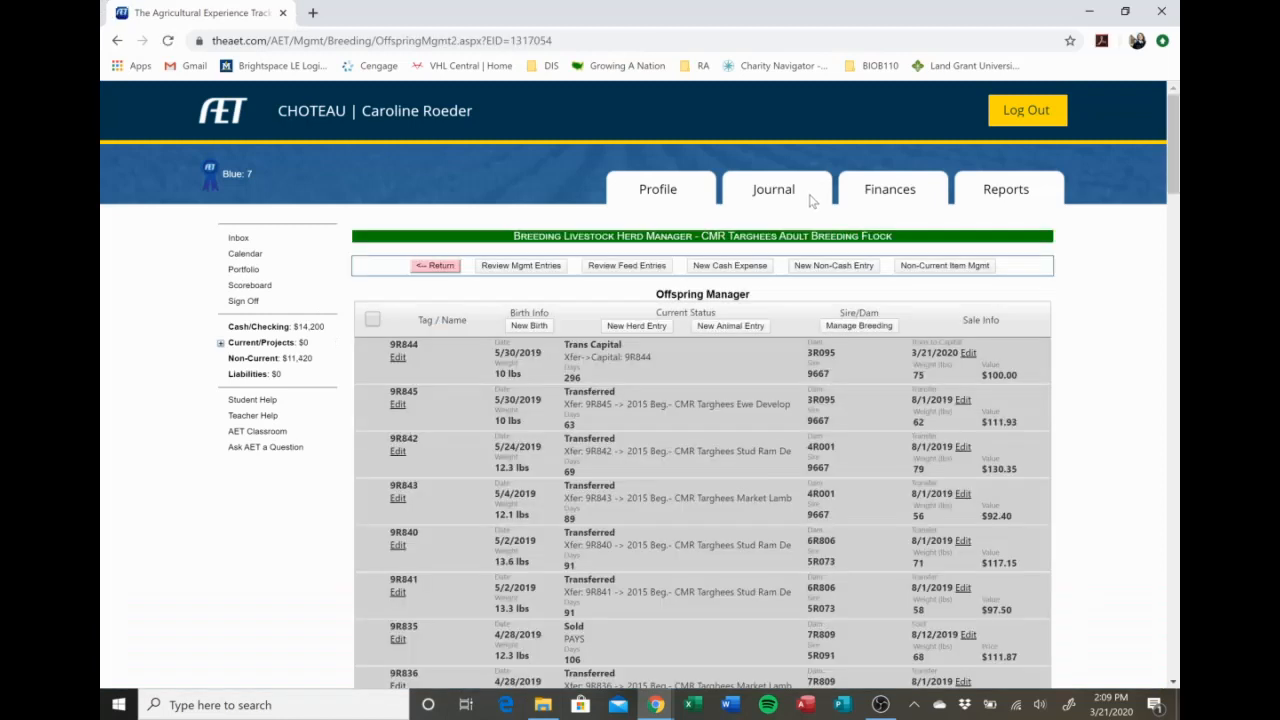
# View the available capital assets in the animal selection, and delete the capital transfer of 9R844 from the Offspring Manager.
pyautogui.click(425, 266)
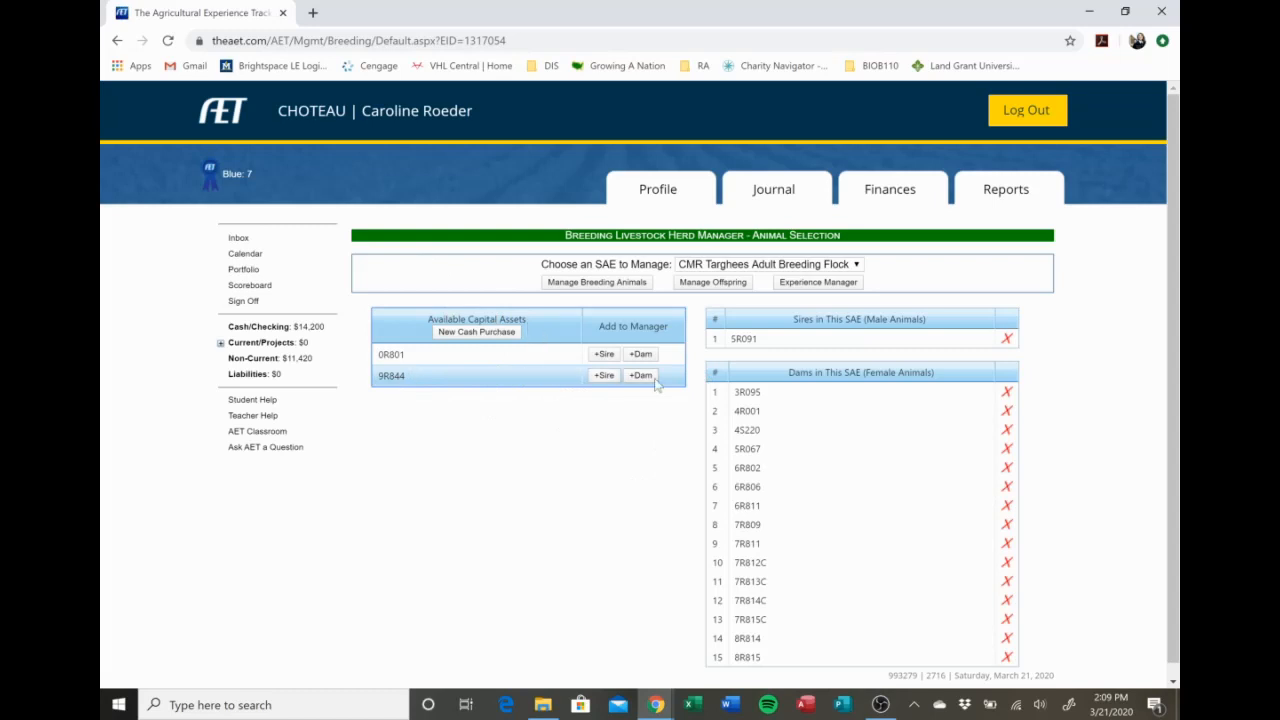
pyautogui.click(717, 284)
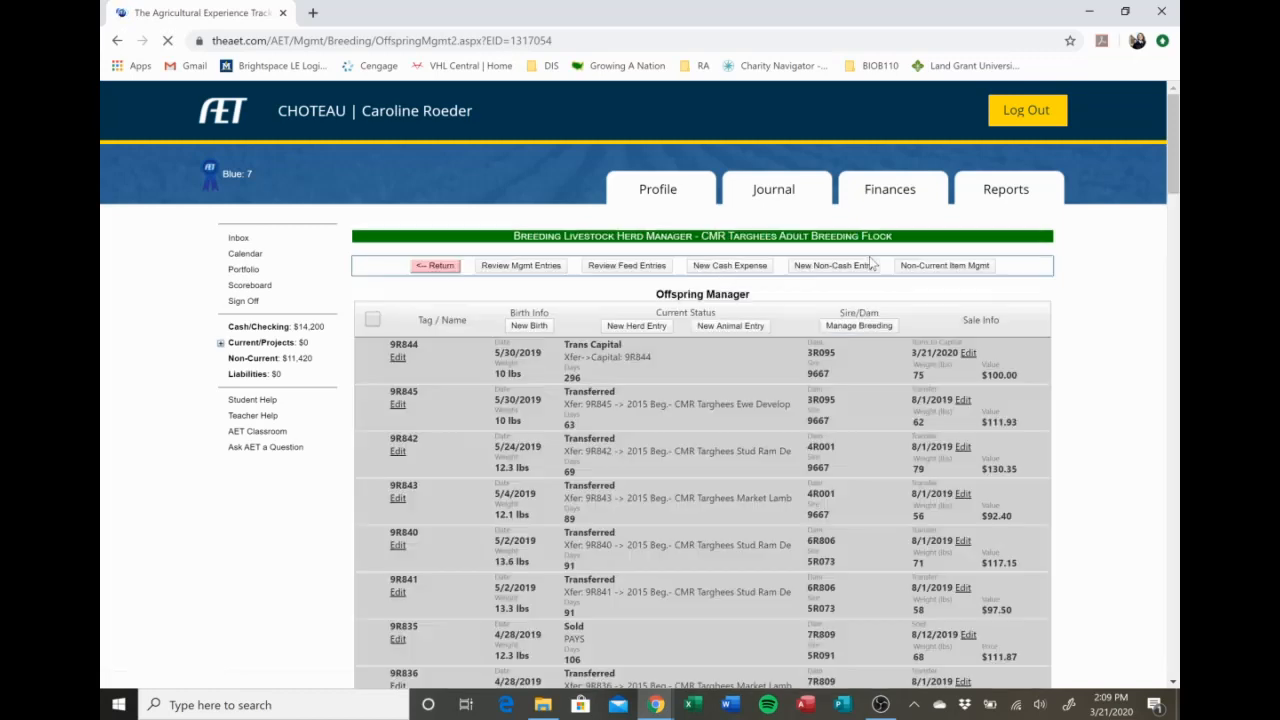
pyautogui.click(967, 354)
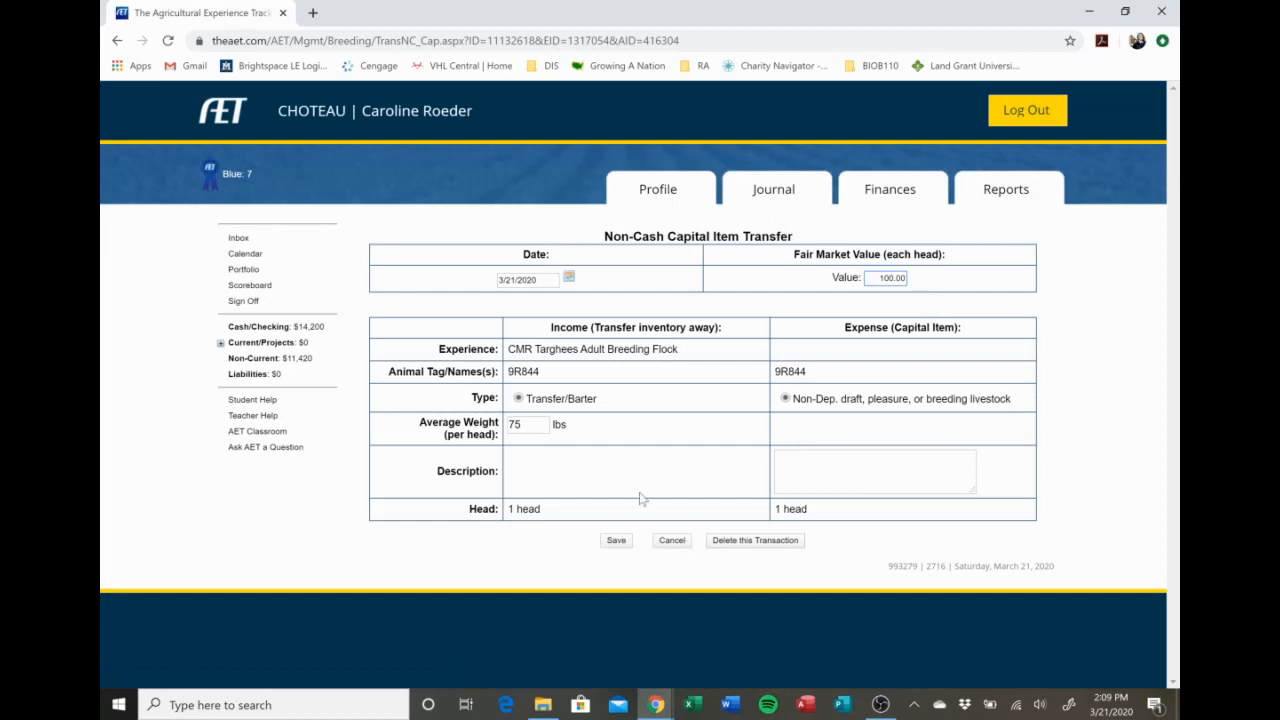
pyautogui.click(740, 540)
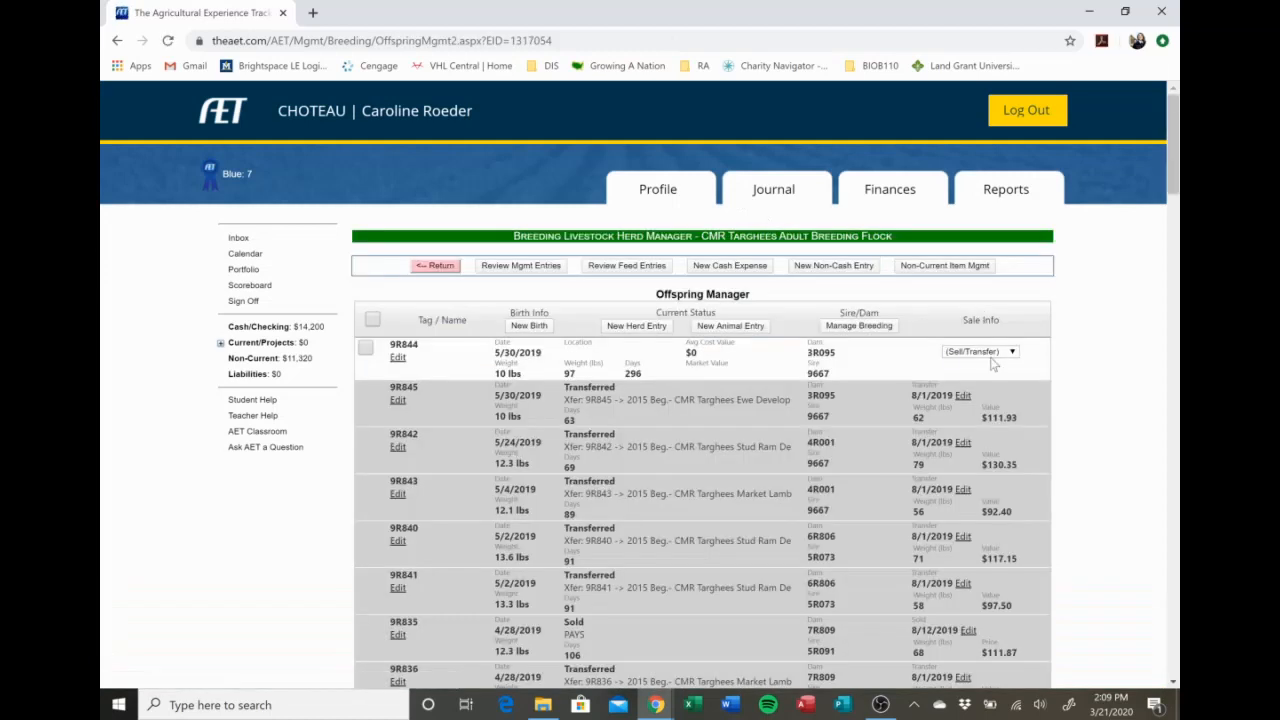
# Transfer offspring 9R844 into 2015 Beg.- CMR Targhees Market Lambs with a fair market value of 100 and an average weight of 75 lbs.
pyautogui.click(993, 352)
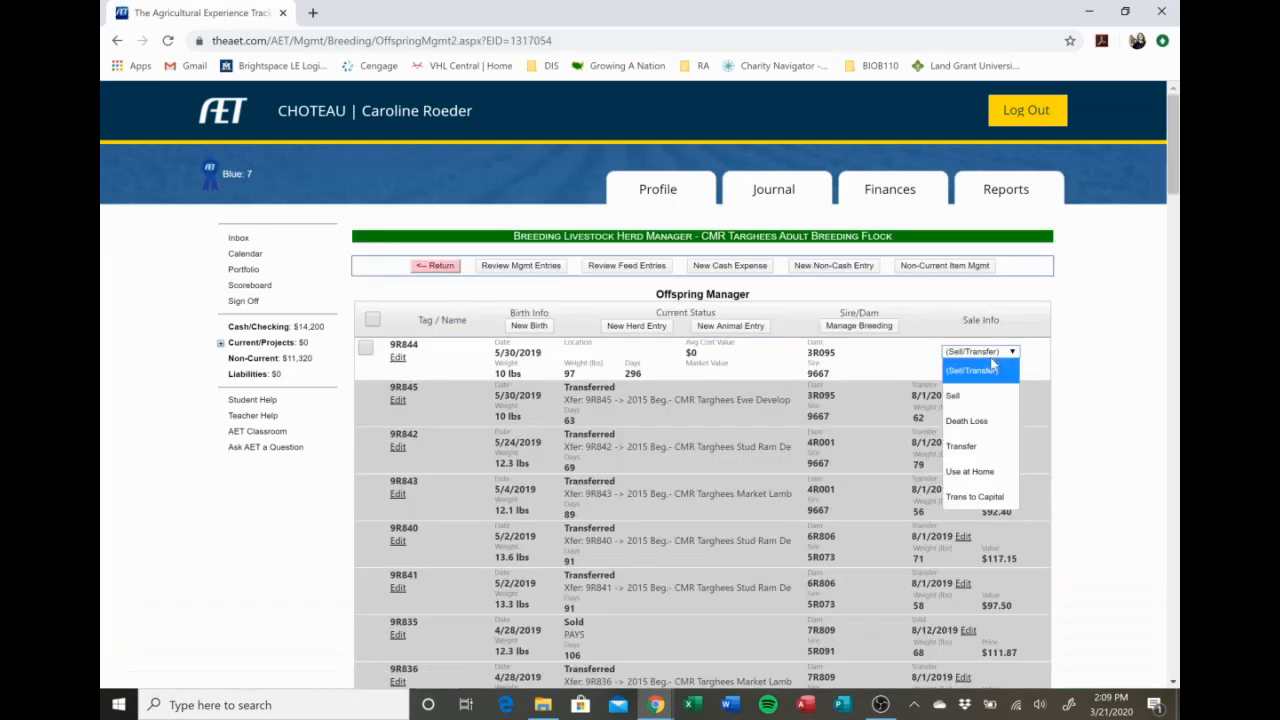
pyautogui.click(995, 447)
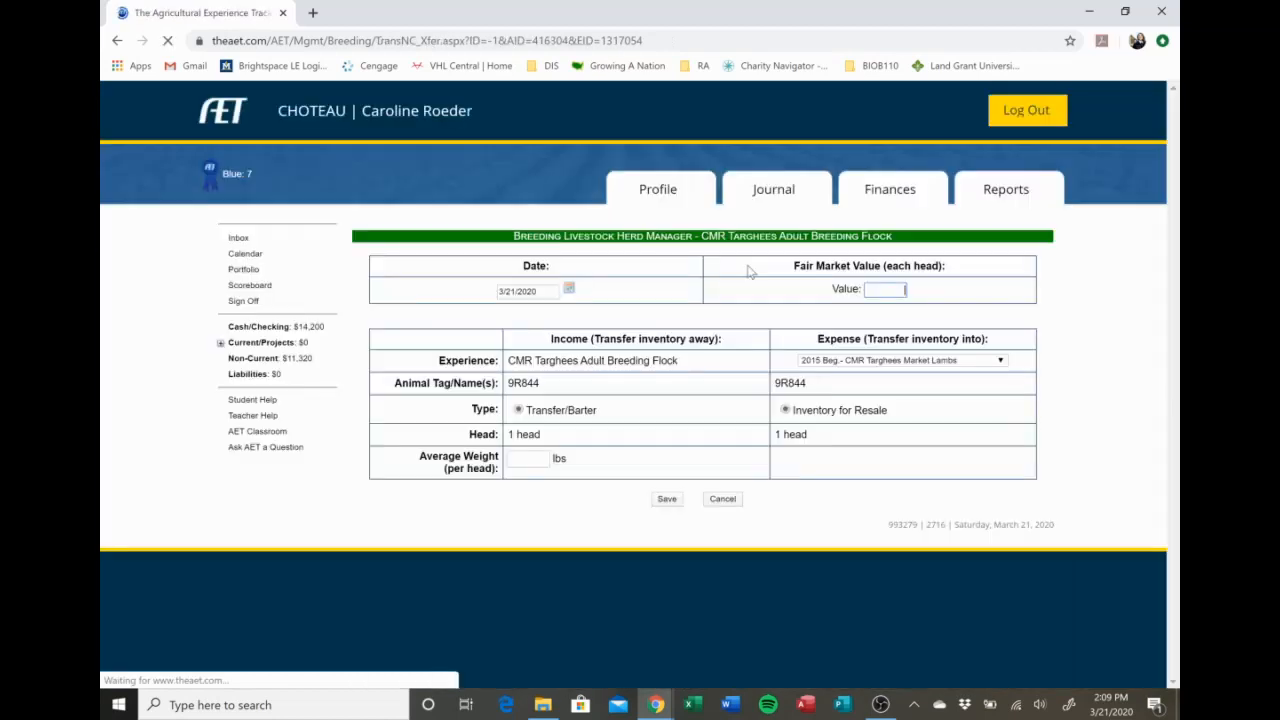
pyautogui.click(906, 289)
pyautogui.write('100')
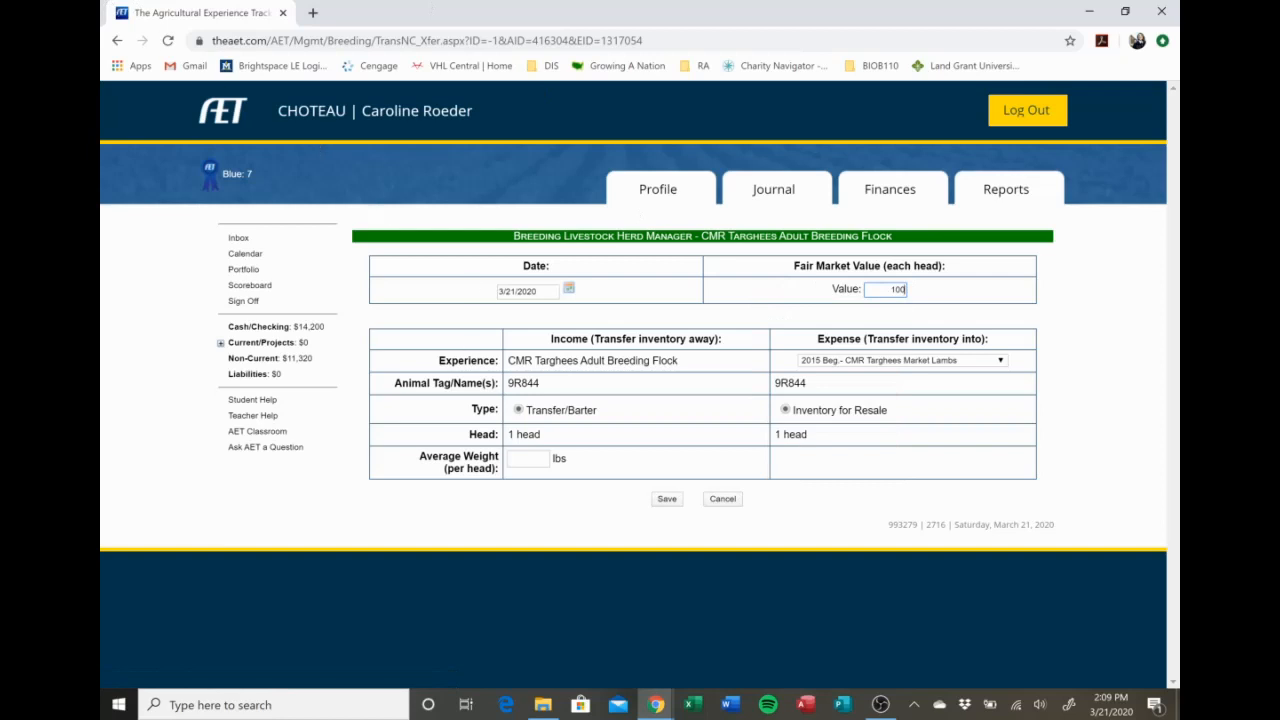
pyautogui.click(530, 459)
pyautogui.write('75')
pyautogui.click(667, 499)
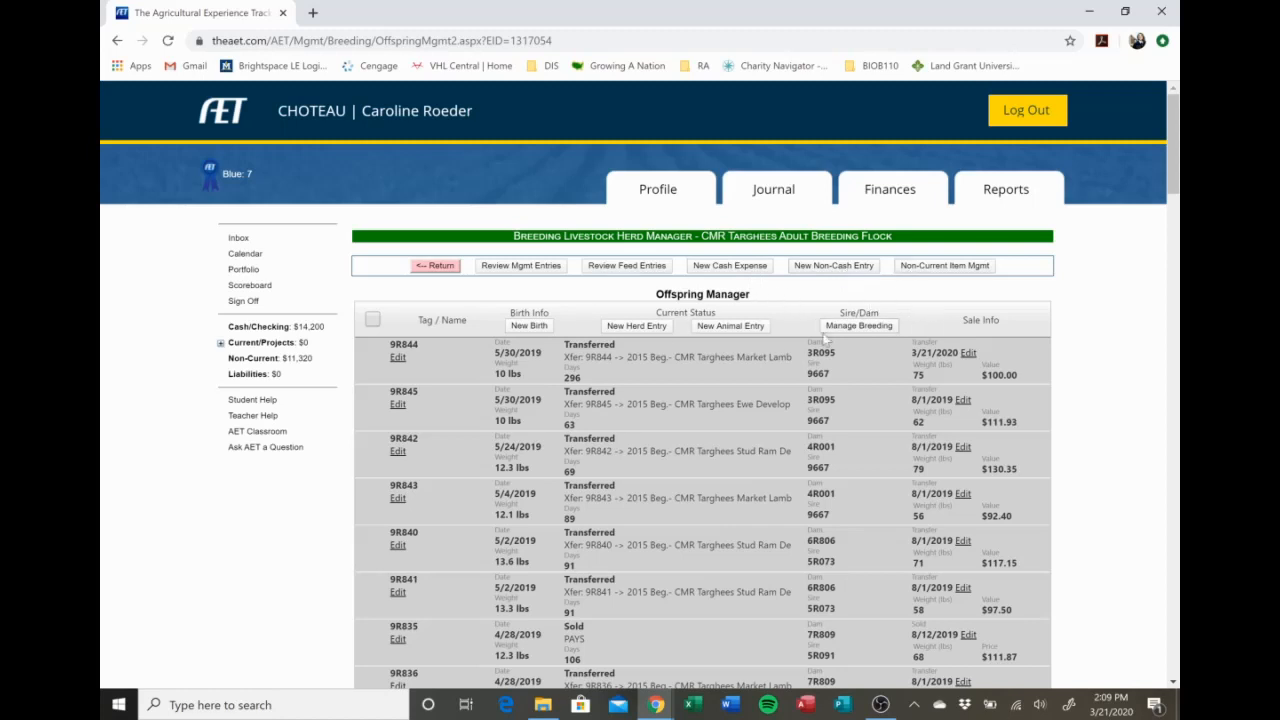
# Open the Market Livestock Manager from the finances and show the animals of the CMR Targhees Market Lambs SAE.
pyautogui.click(889, 200)
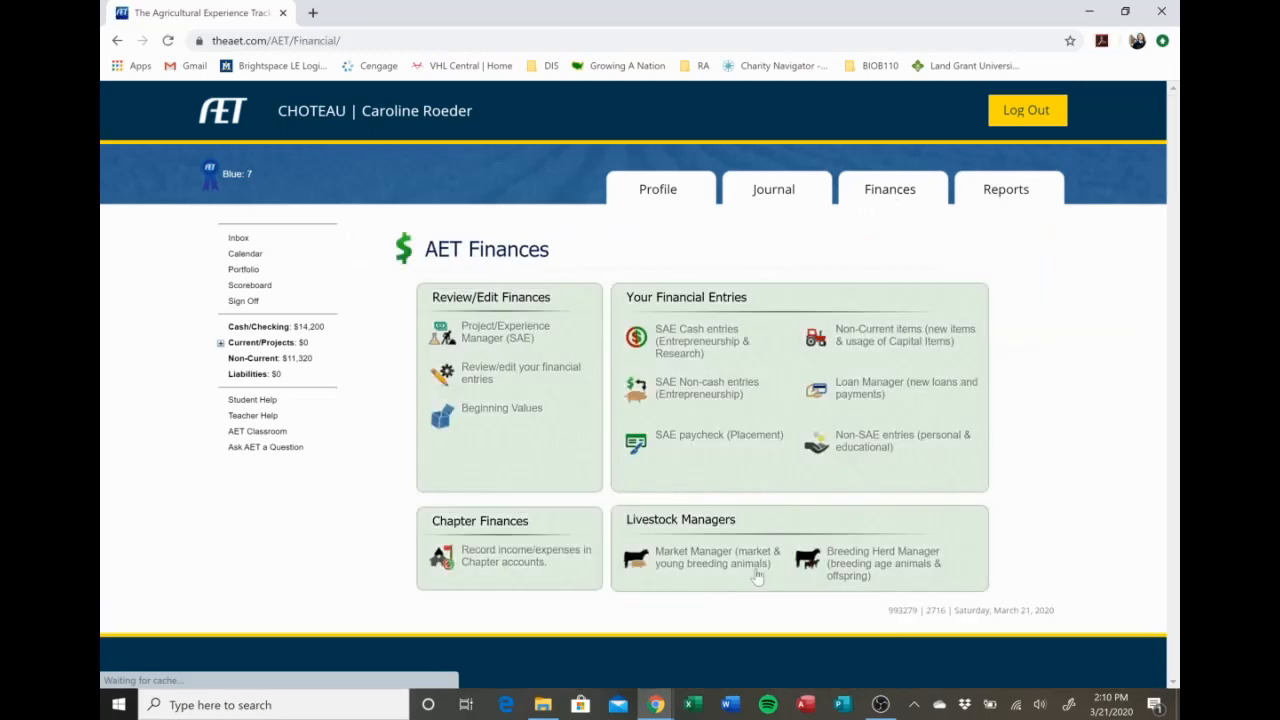
pyautogui.click(720, 558)
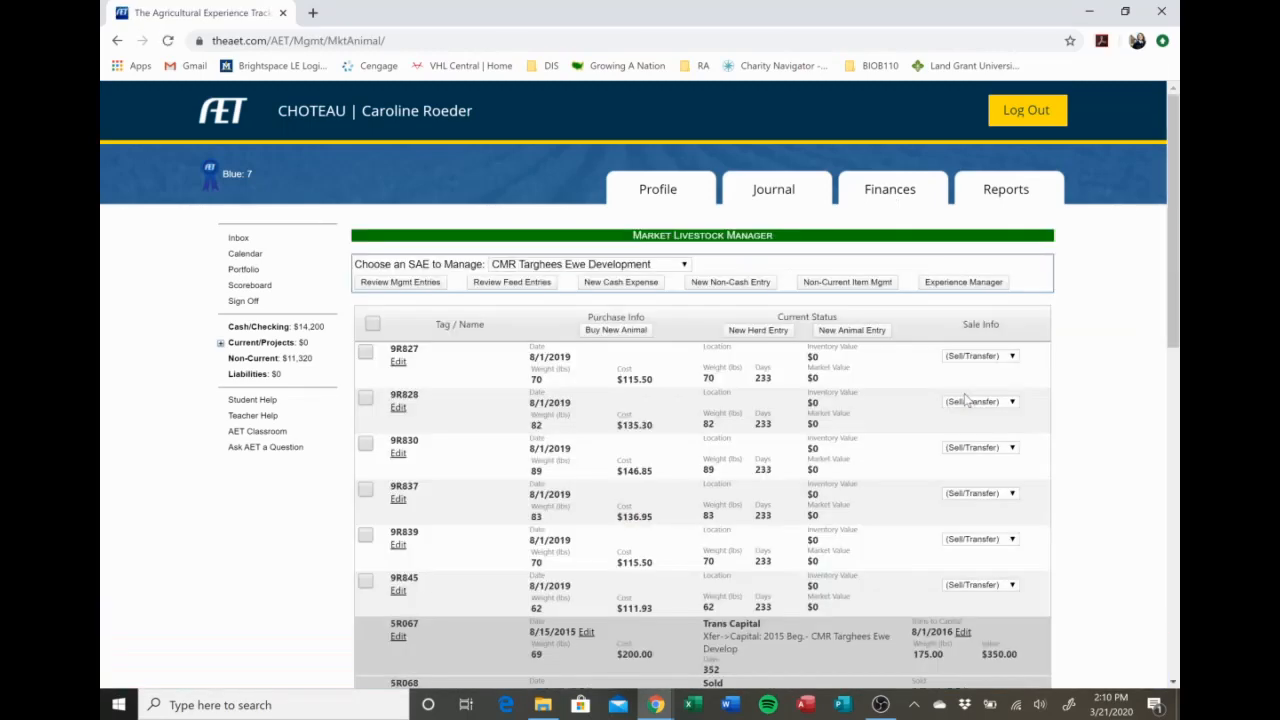
pyautogui.scroll(-3, 959, 398)
pyautogui.scroll(2, 959, 398)
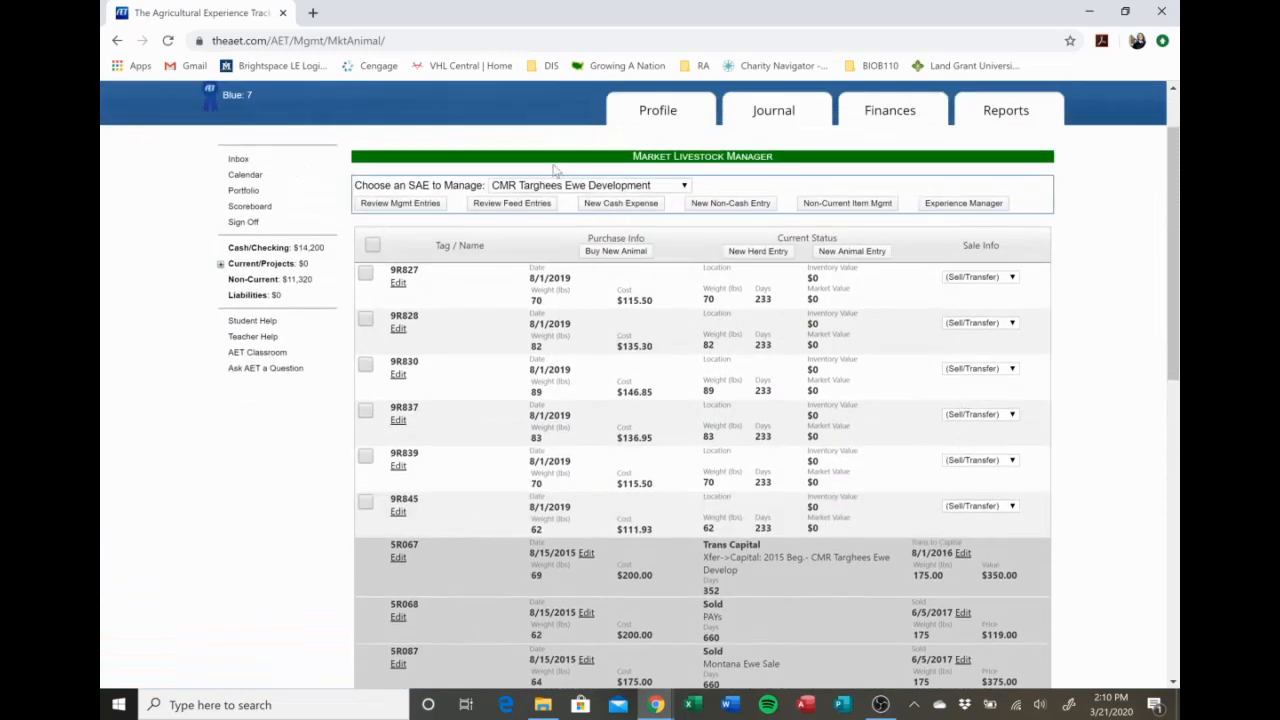
pyautogui.click(566, 189)
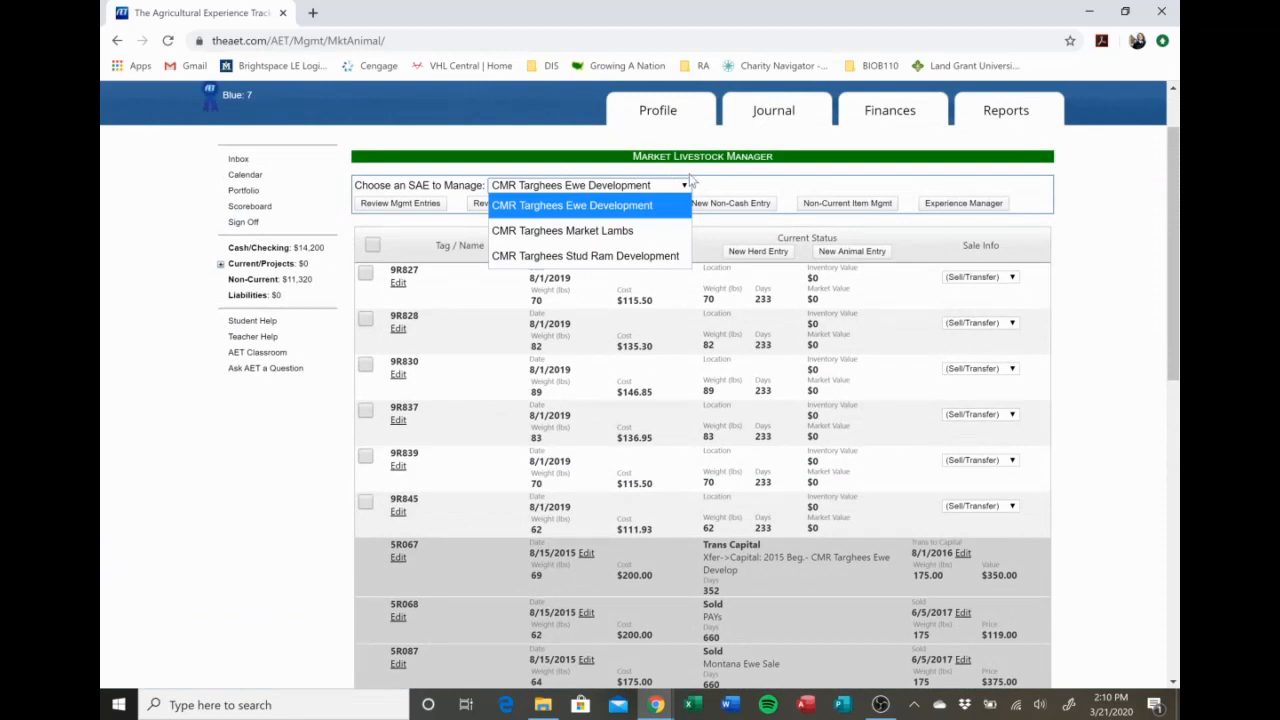
pyautogui.click(657, 230)
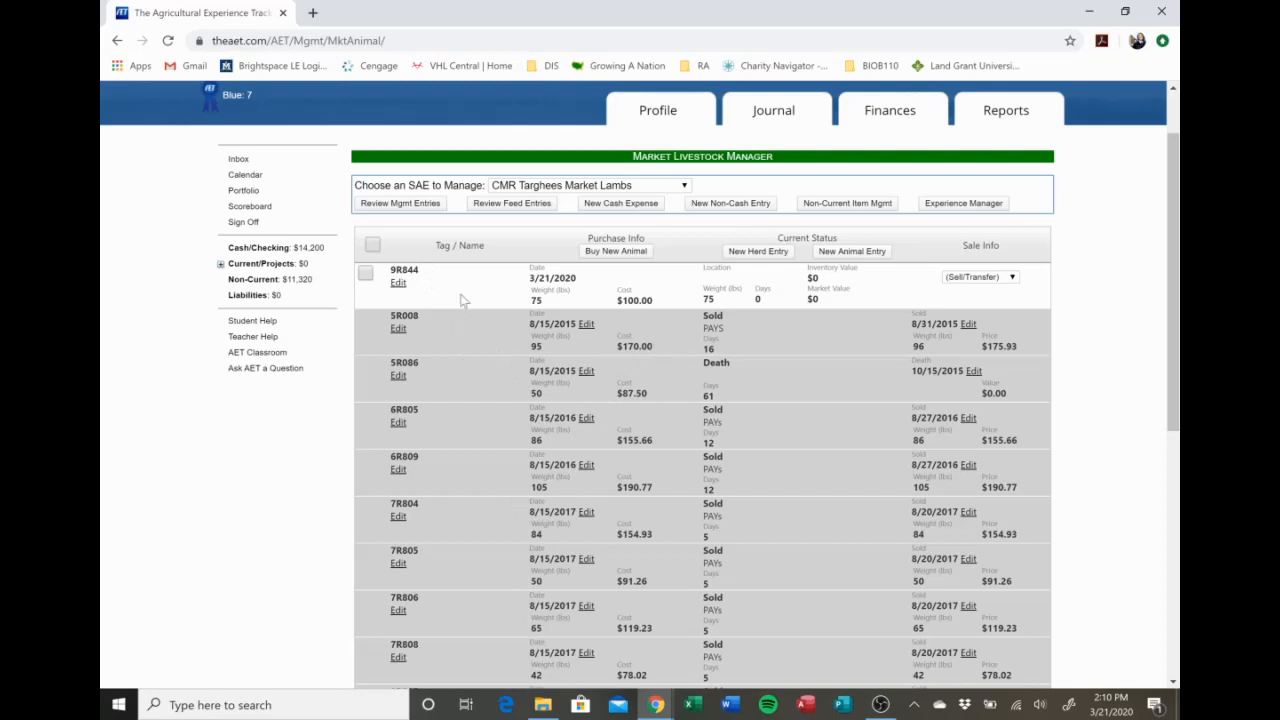
# Review the sell and transfer options available for market lamb 9R844 without choosing one.
pyautogui.click(1000, 279)
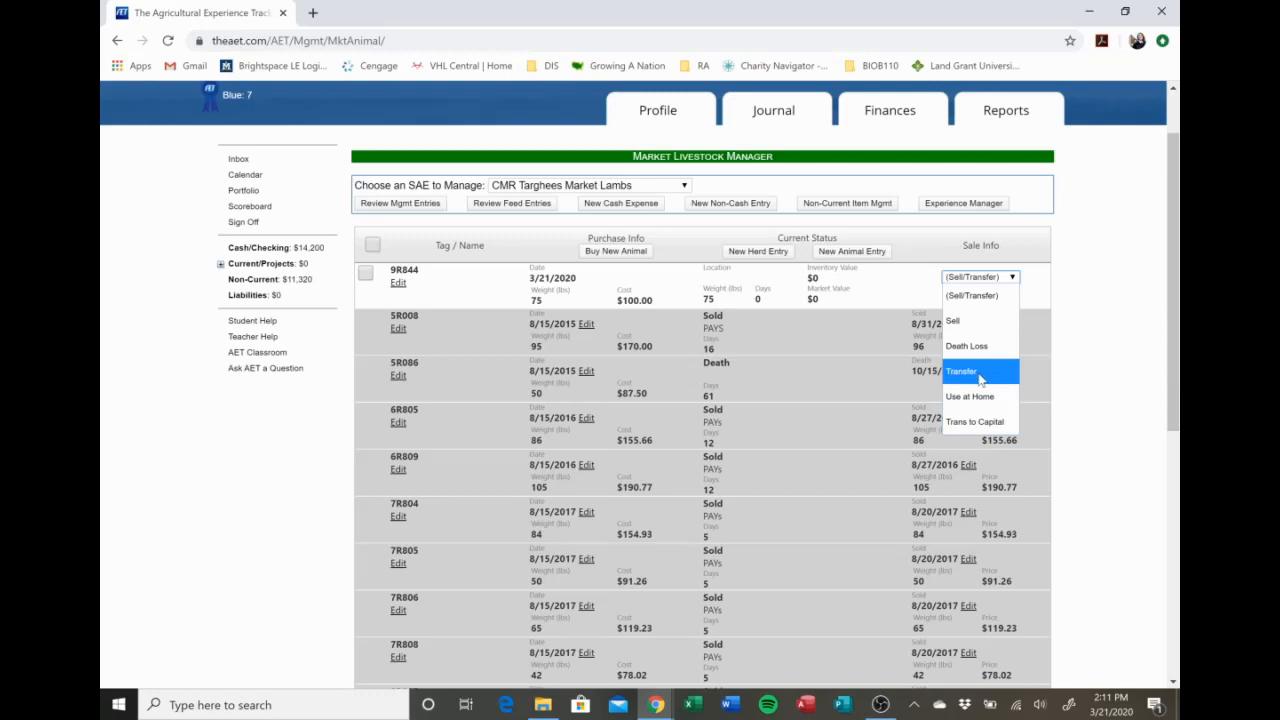
pyautogui.click(1076, 282)
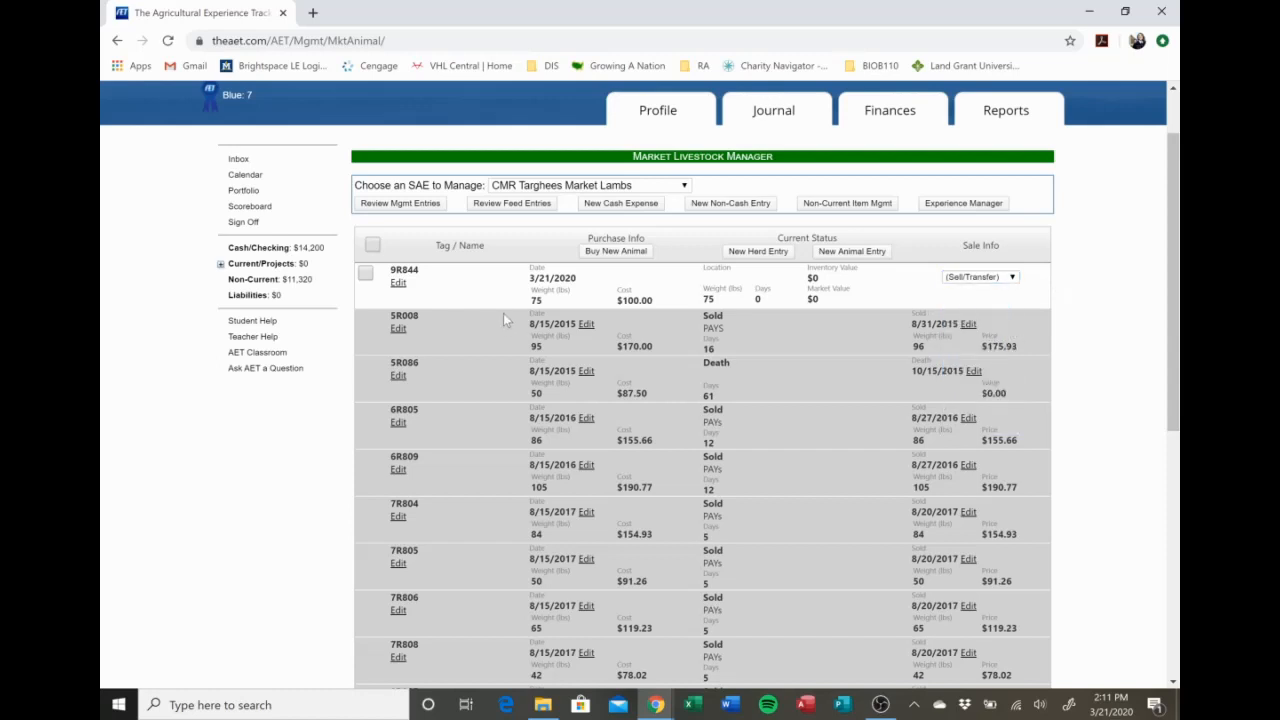
# Show the CMR Targhees Stud Ram Development SAE, and review the sell/transfer options for 9R826 and the list of past rams down to the totals.
pyautogui.click(603, 190)
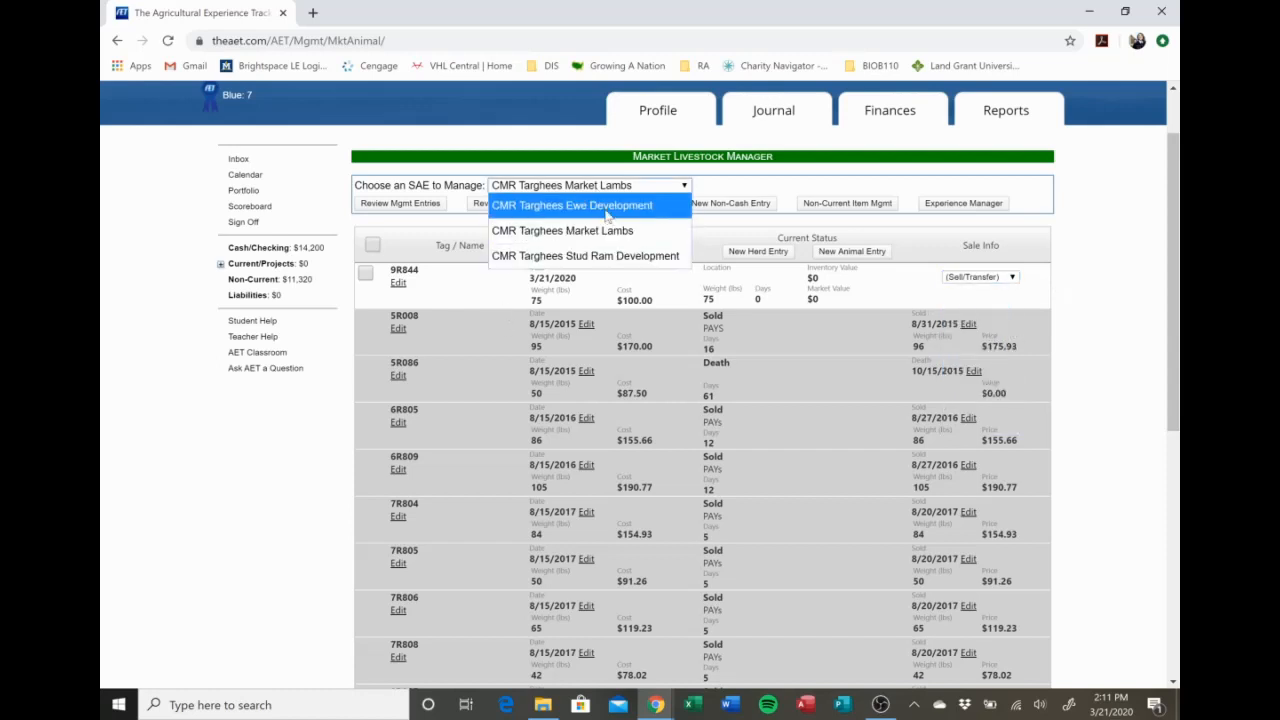
pyautogui.click(617, 256)
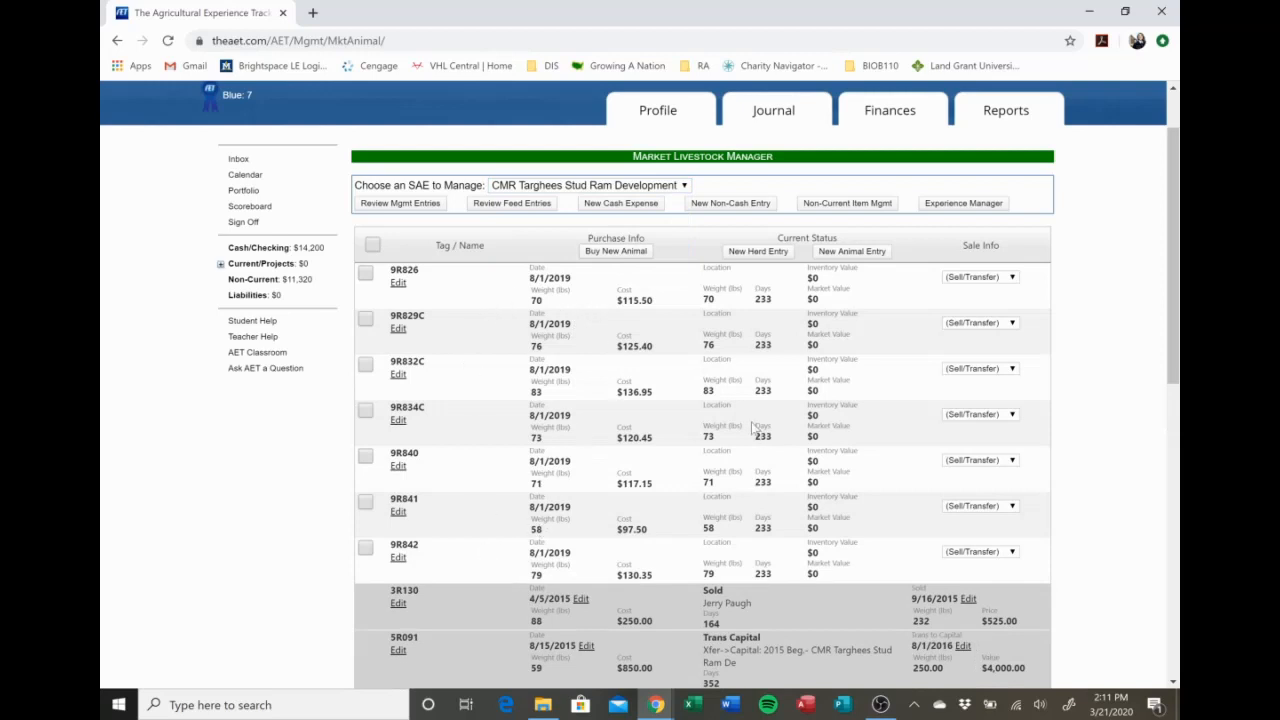
pyautogui.click(1010, 280)
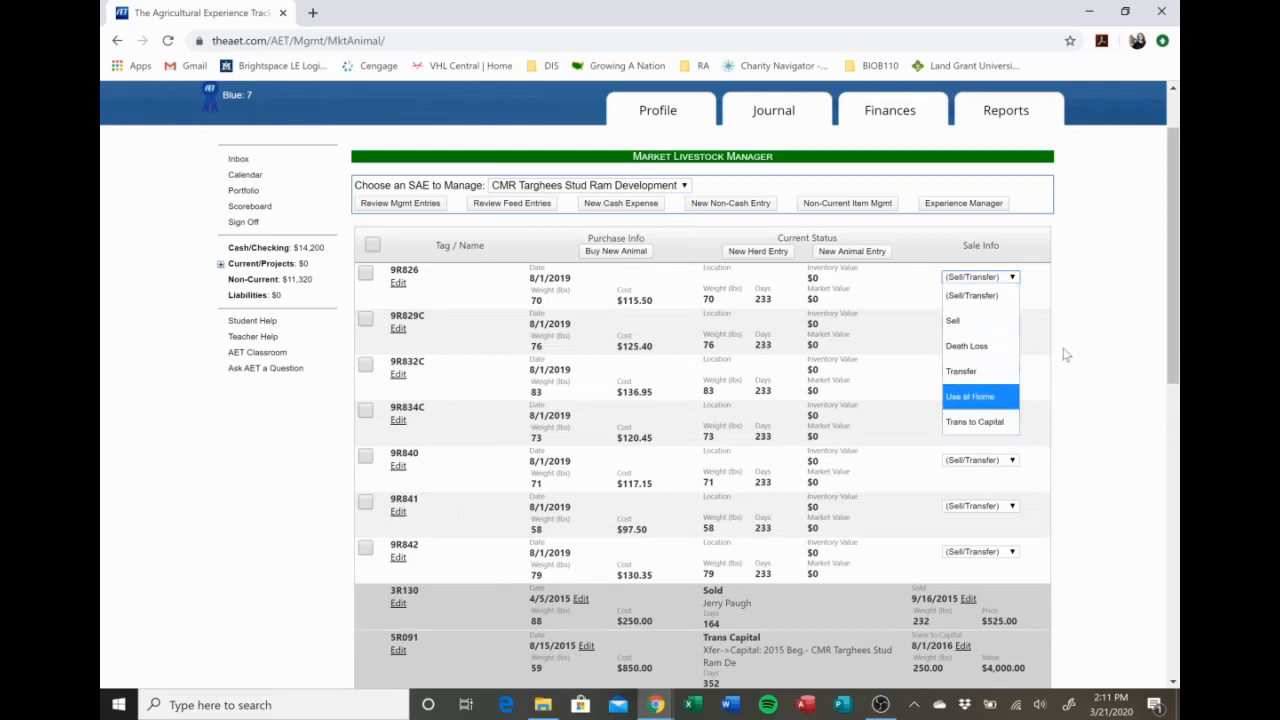
pyautogui.click(1095, 335)
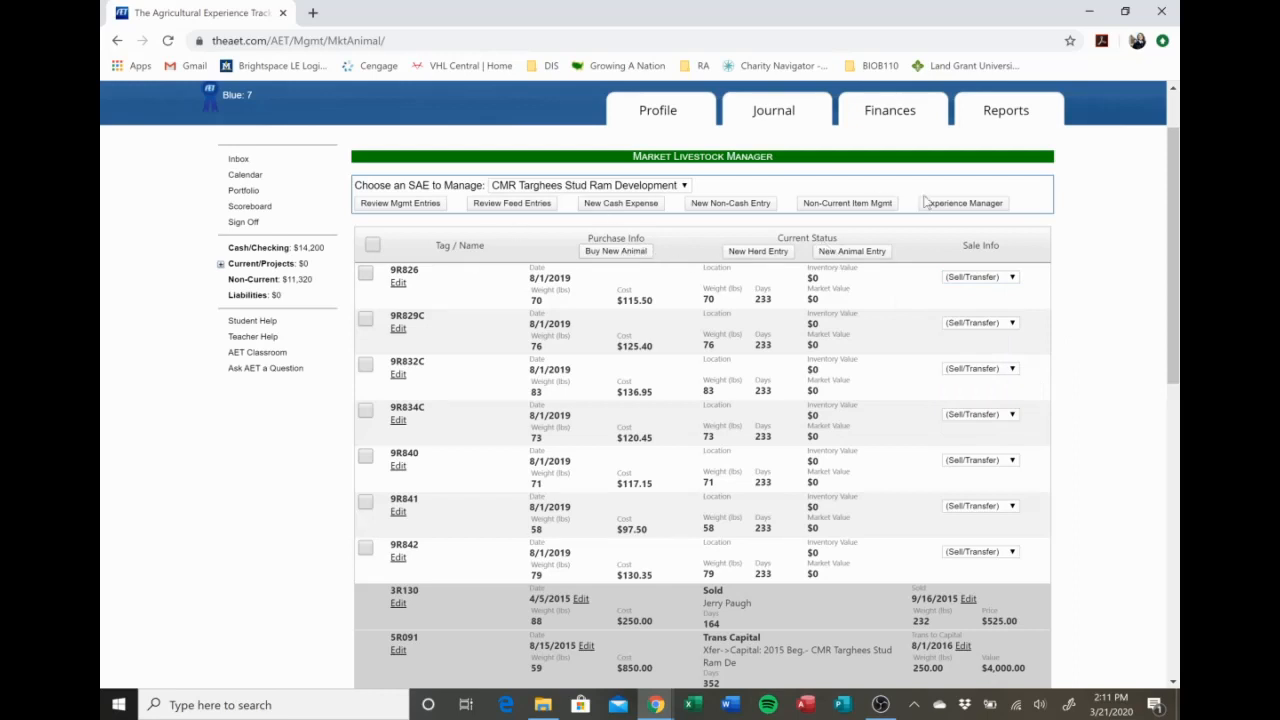
pyautogui.scroll(-4, 968, 350)
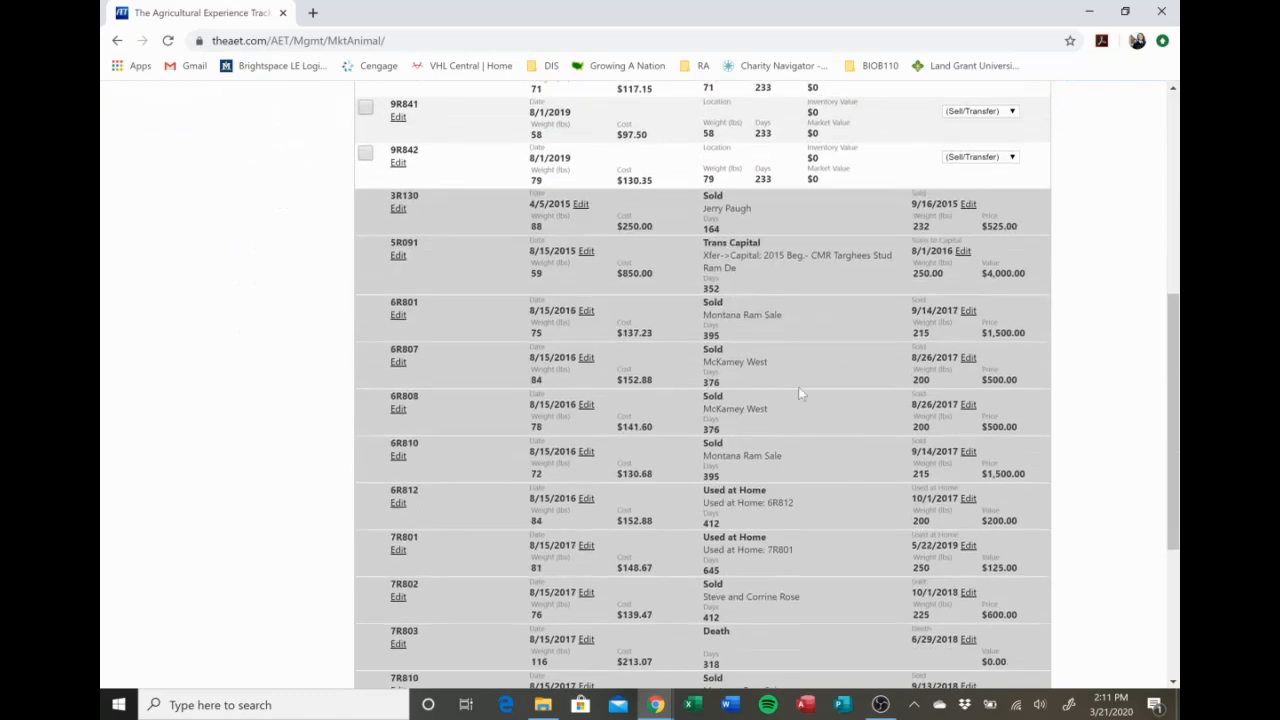
pyautogui.scroll(-3, 800, 393)
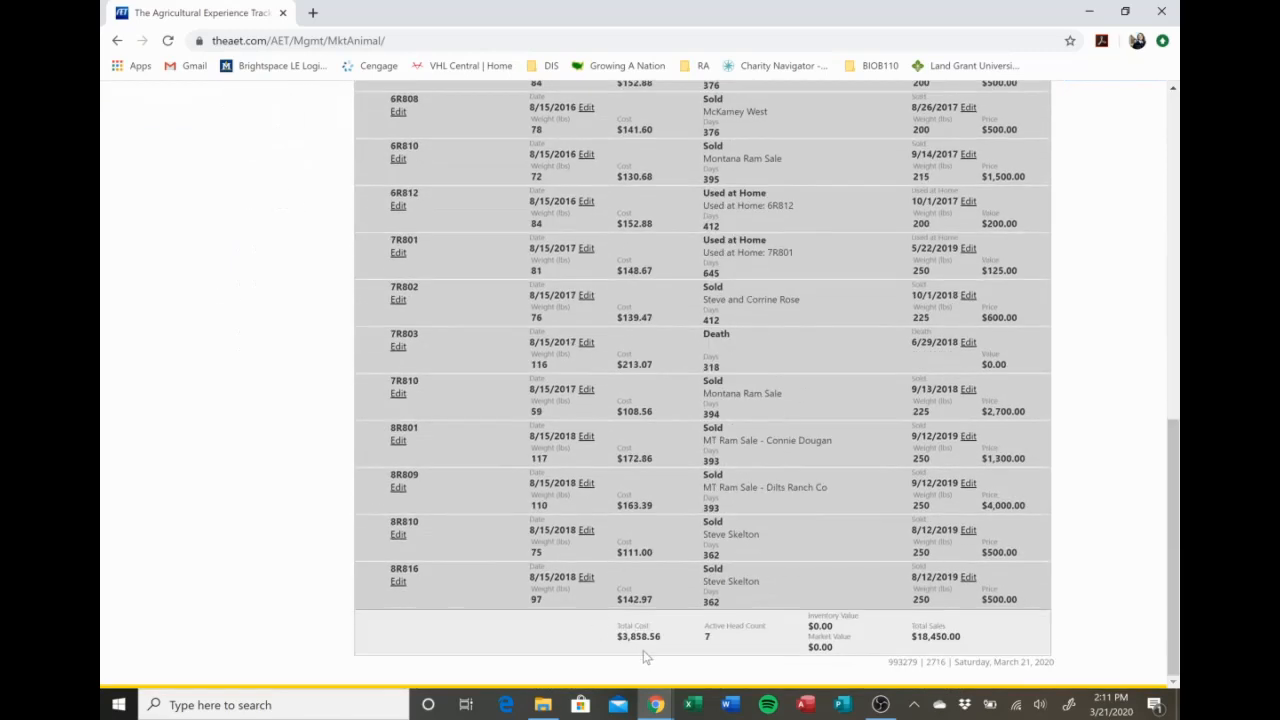
pyautogui.scroll(8, 643, 650)
pyautogui.scroll(2, 643, 650)
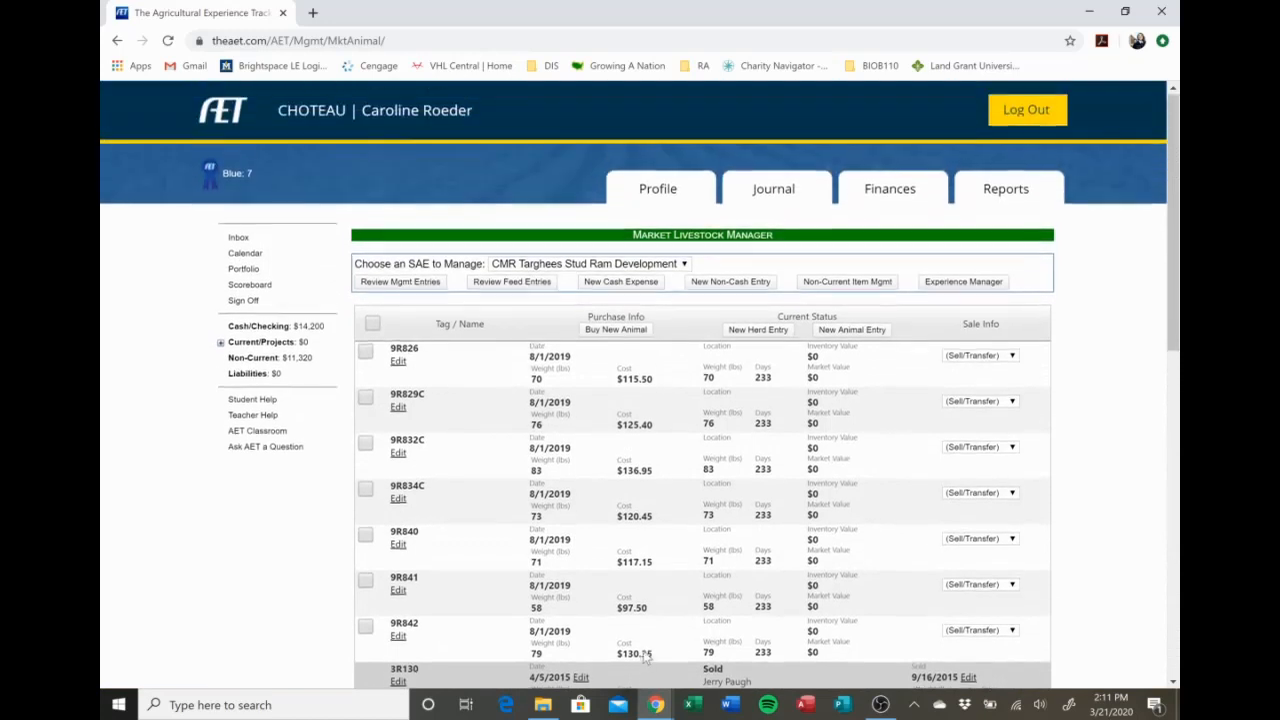
# Show the CMR Targhees Ewe Development SAE, and review the sell/transfer options for 9R827 and the past sales and capital transfers.
pyautogui.click(634, 263)
pyautogui.click(645, 285)
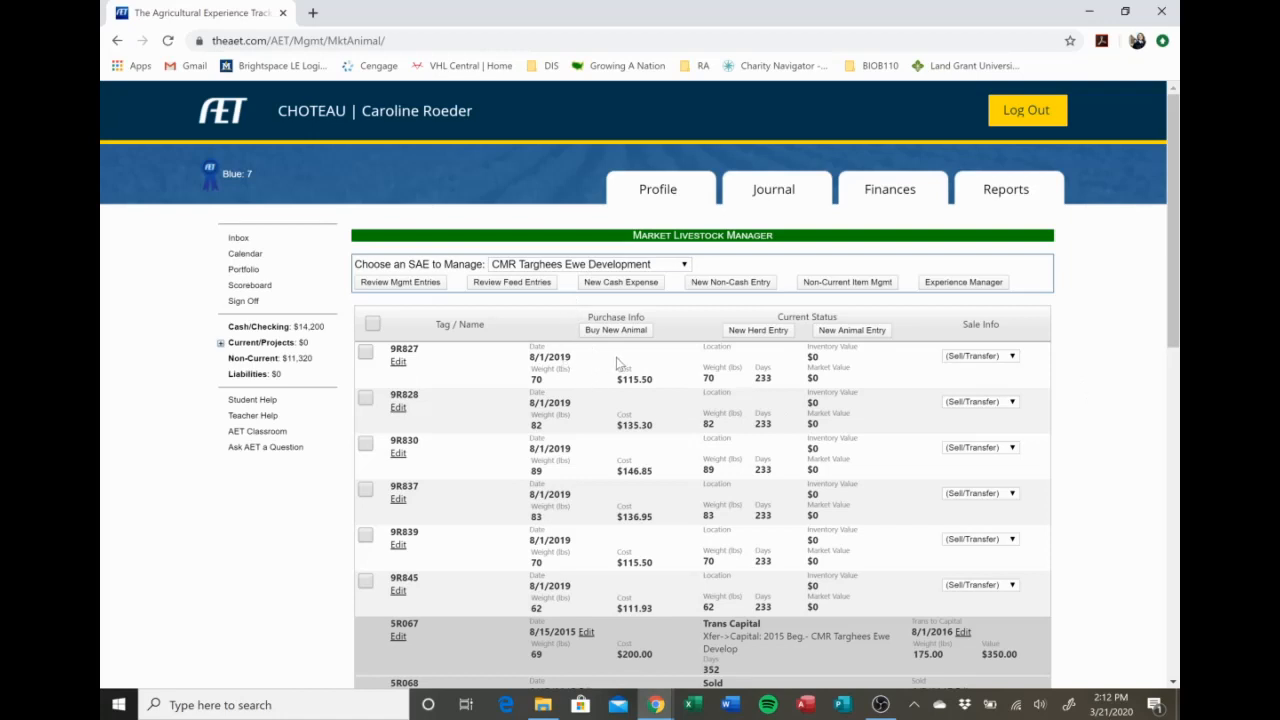
pyautogui.click(977, 357)
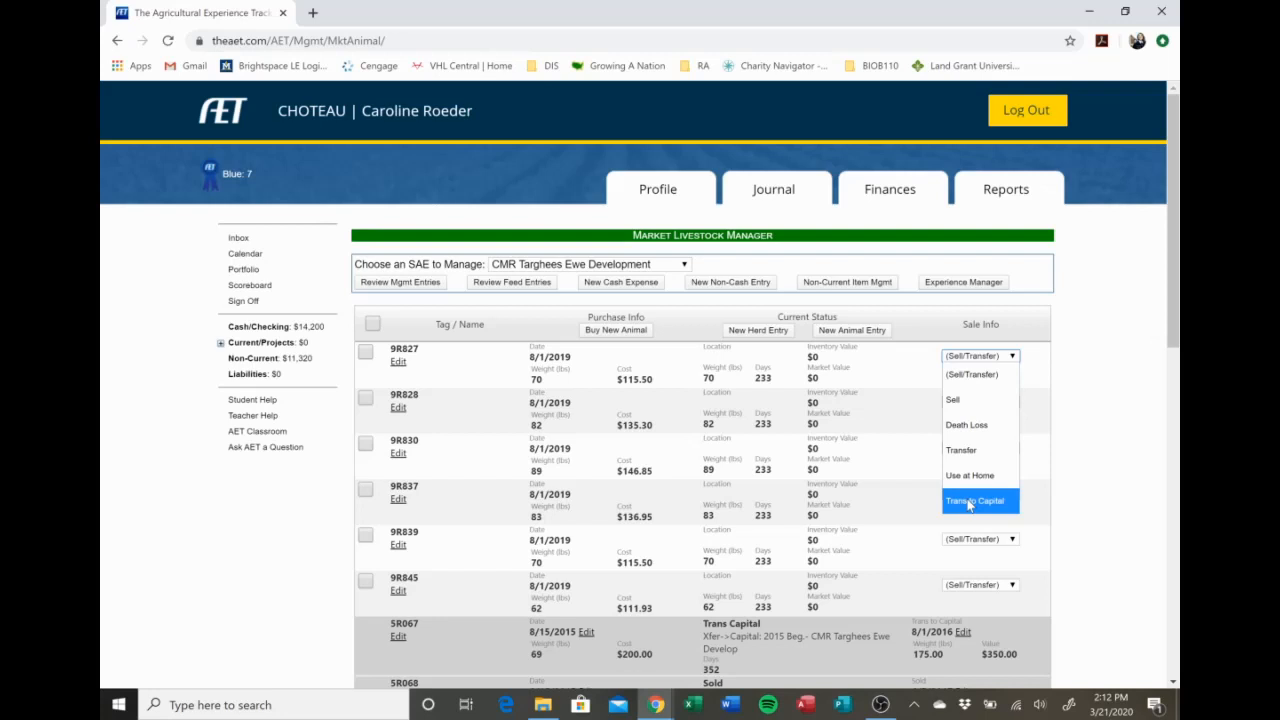
pyautogui.click(1098, 416)
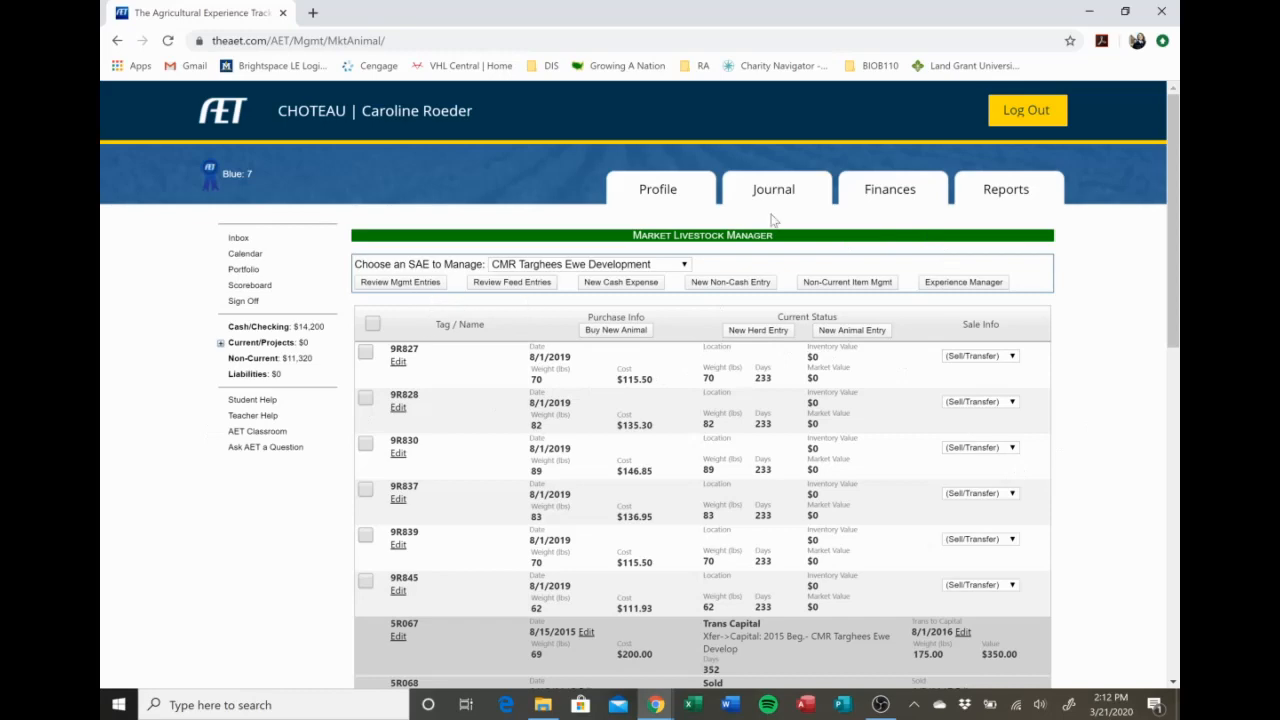
pyautogui.scroll(-10, 1038, 436)
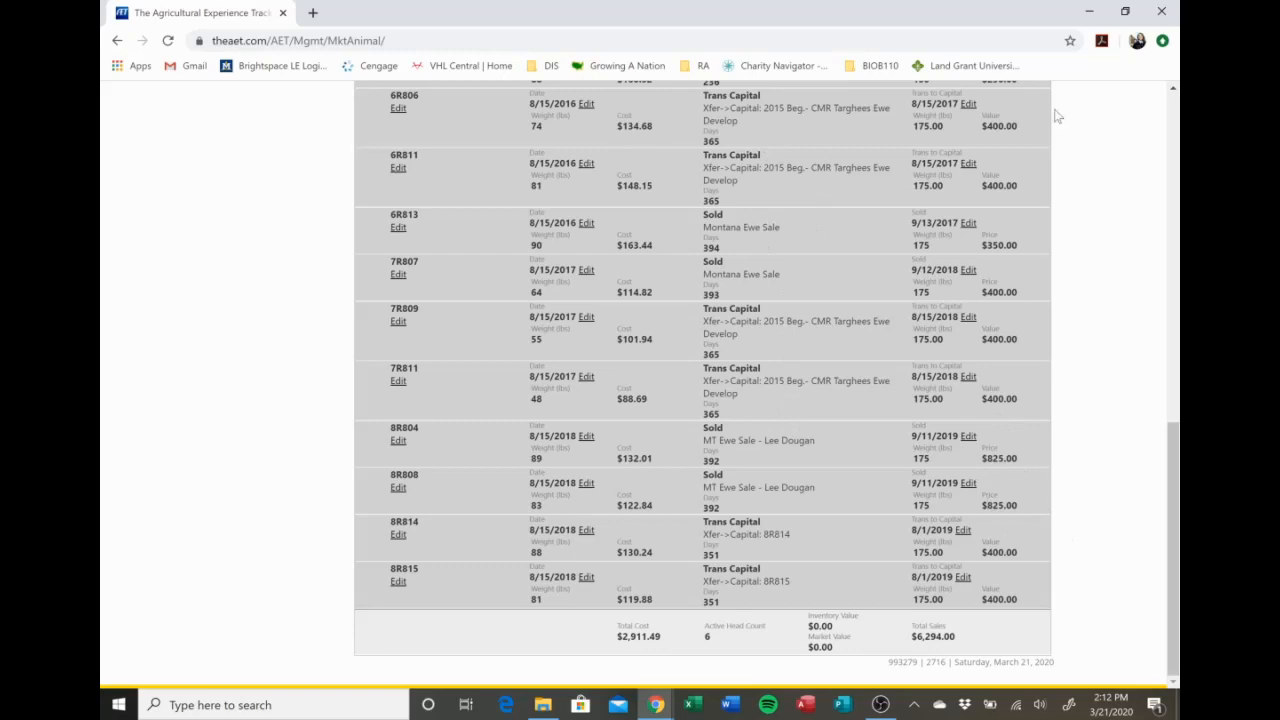
pyautogui.scroll(5, 1057, 116)
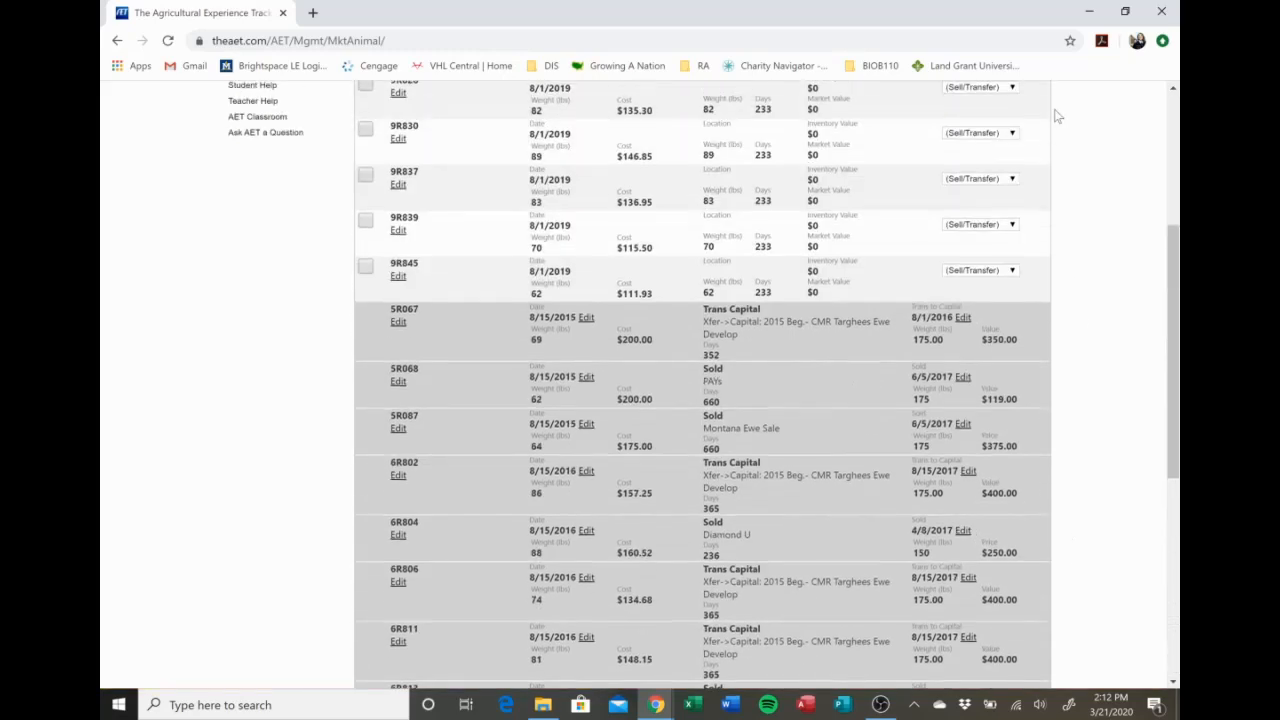
pyautogui.scroll(4, 1057, 116)
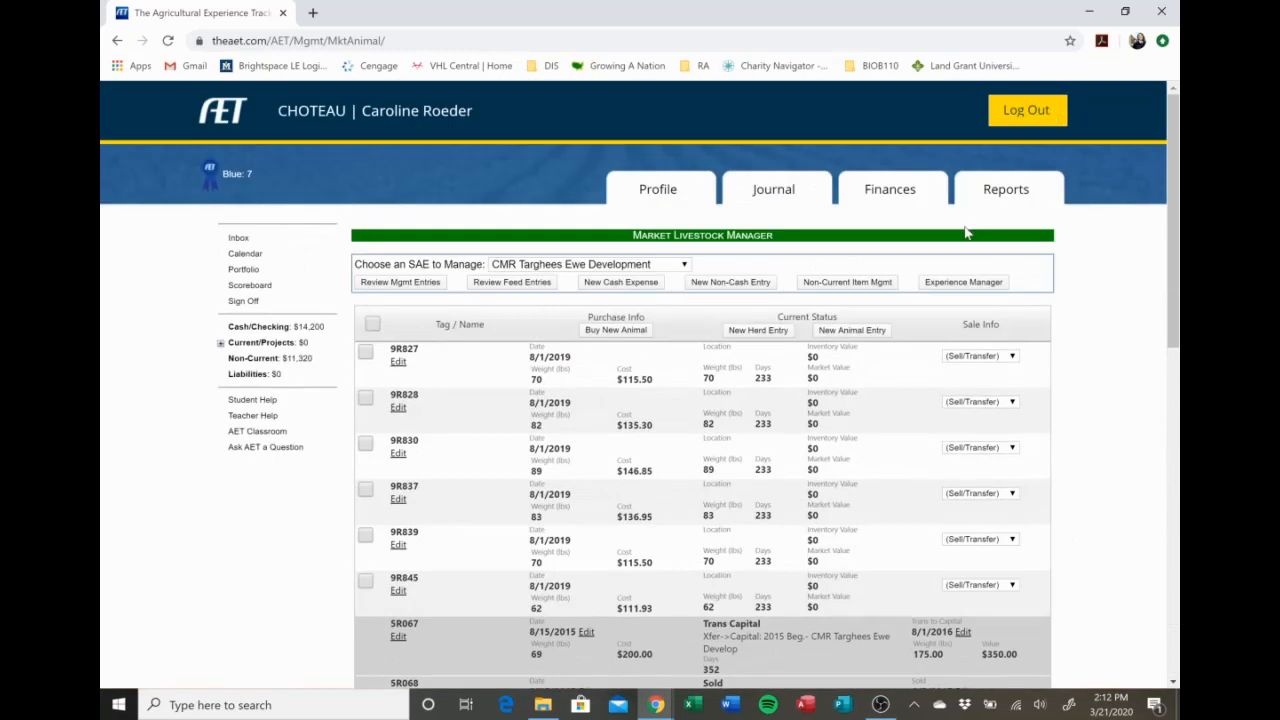